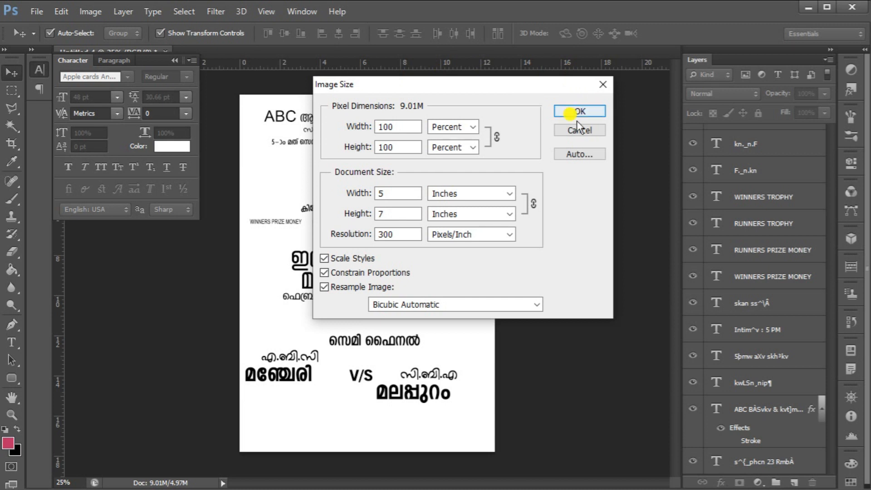
pyautogui.click(583, 129)
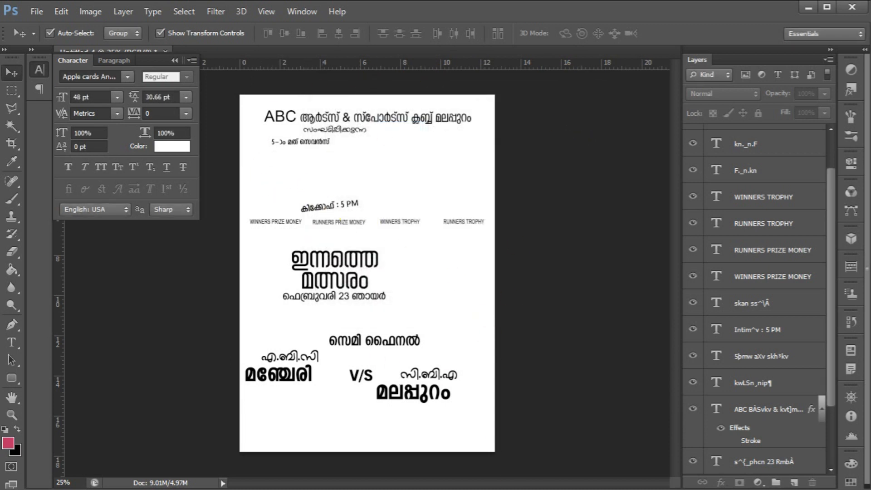
pyautogui.hotkey('alt', 'Tab')
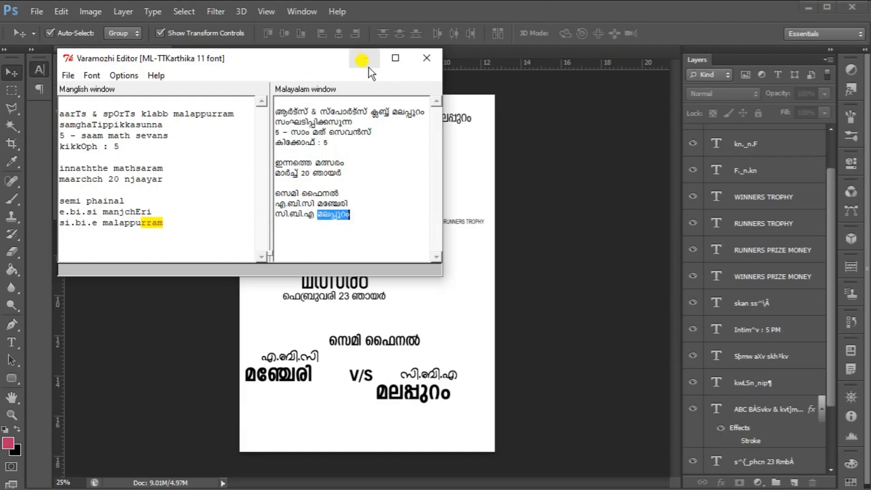
pyautogui.click(614, 62)
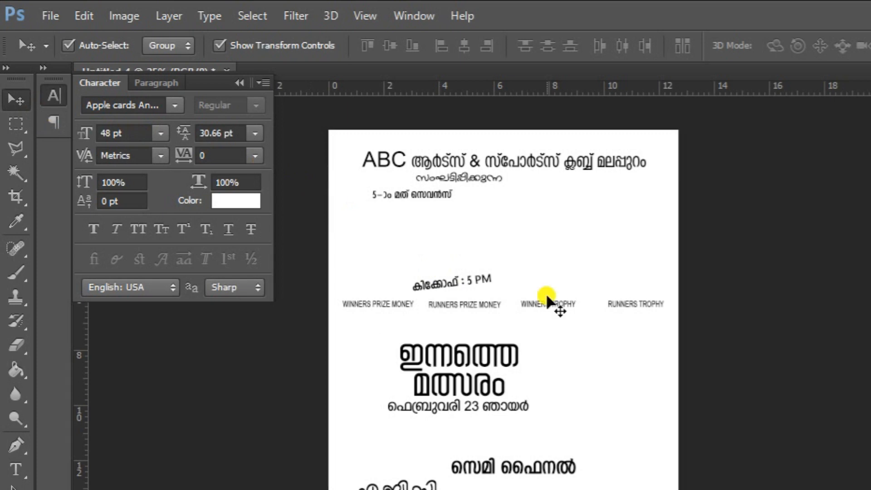
# Draw a rectangular selection over the poster's upper-left area, from the club title down to the main heading
pyautogui.click(21, 124)
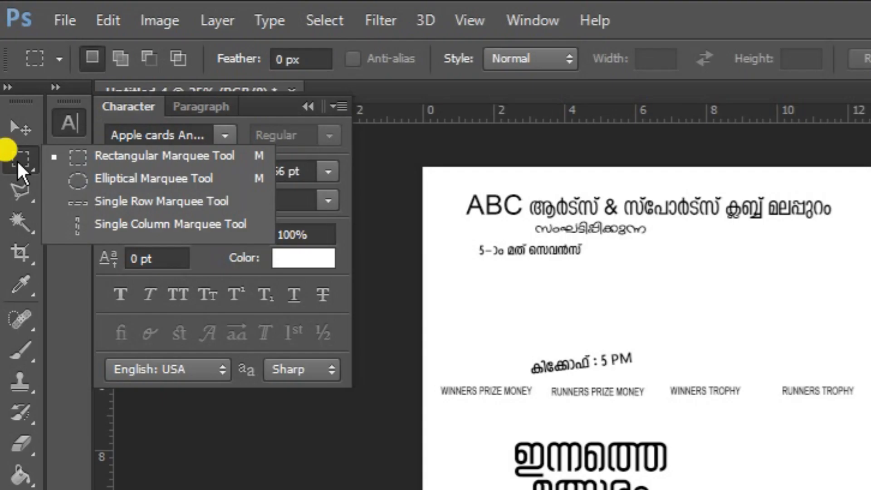
pyautogui.click(137, 156)
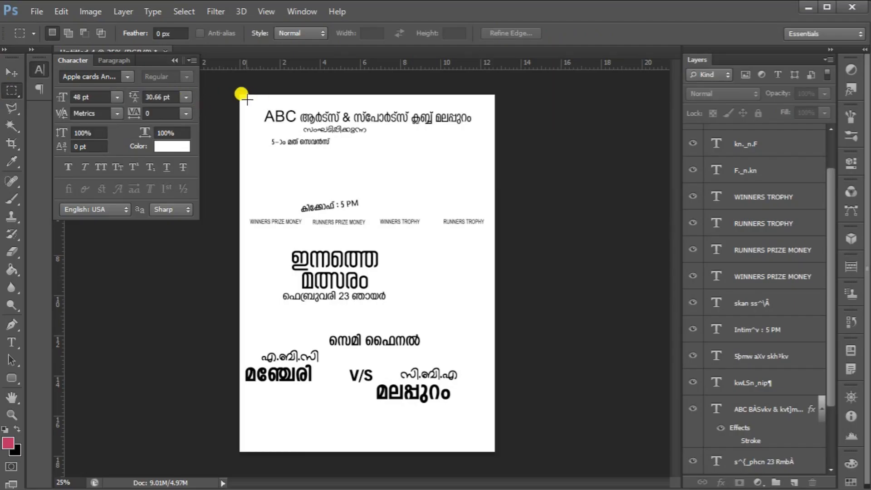
pyautogui.moveTo(245, 101); pyautogui.dragTo(430, 272)
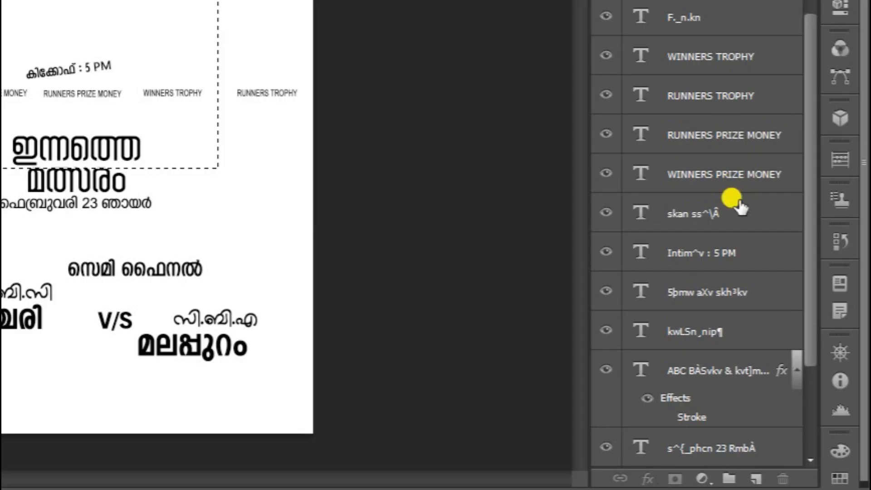
# Add a new layer above the background, fill the selection on it with black, and deselect
pyautogui.scroll(-3, 774, 295)
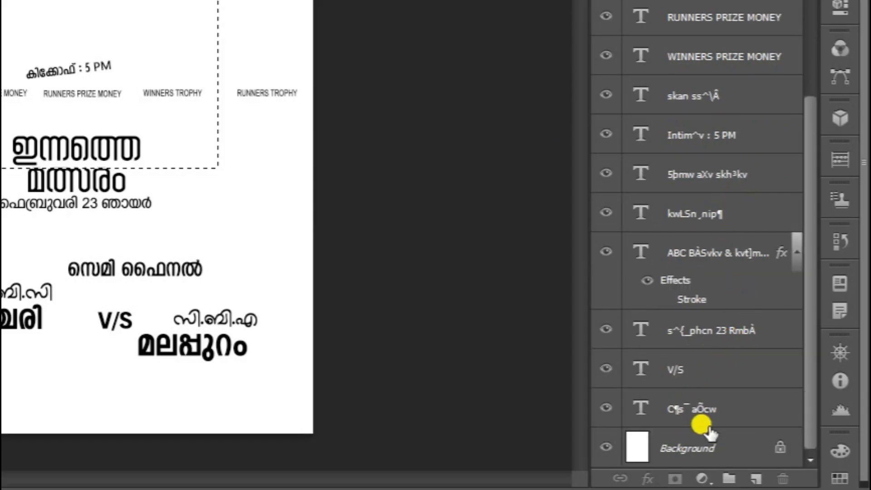
pyautogui.click(699, 442)
pyautogui.click(755, 478)
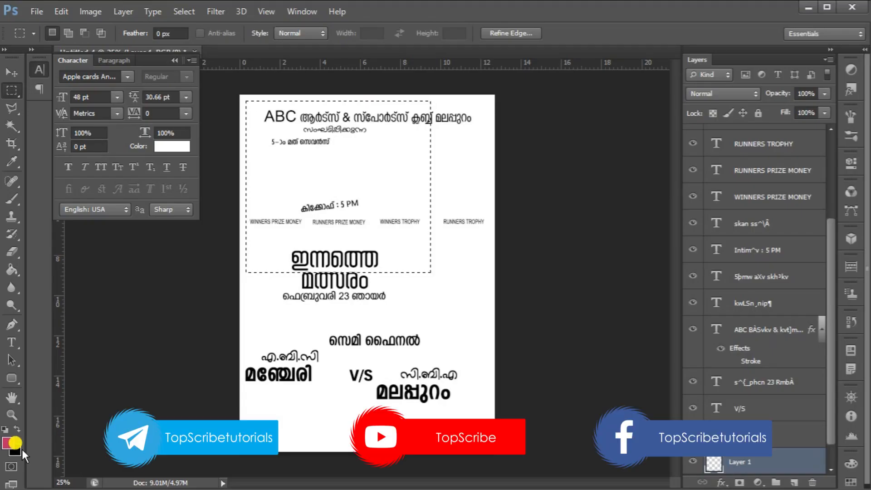
pyautogui.hotkey('ctrl', 'BackSpace')
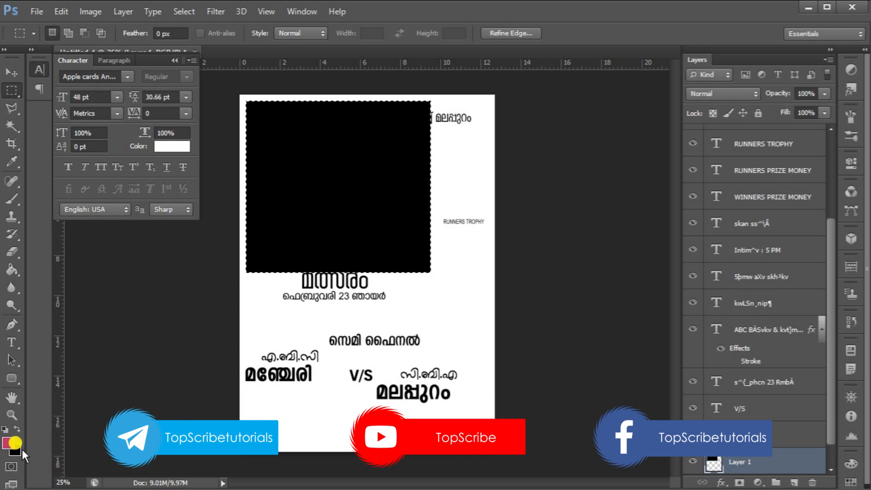
pyautogui.hotkey('ctrl', 'd')
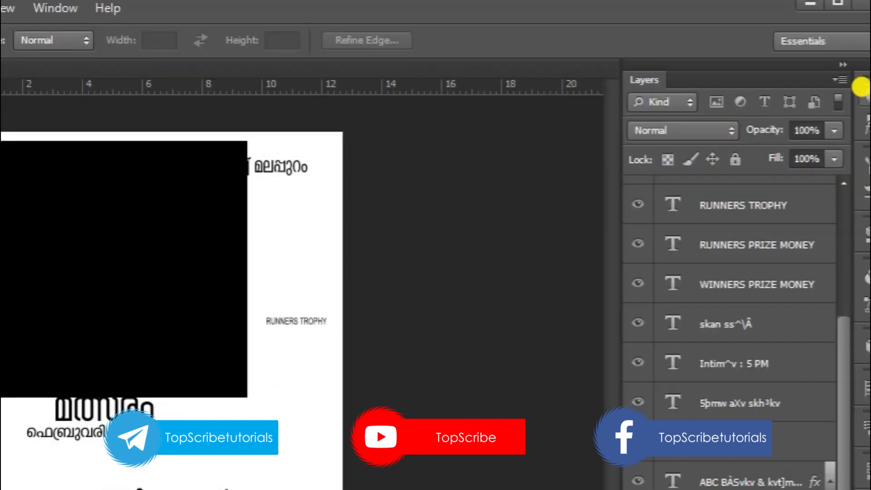
# Set the black rectangle layer's opacity to 60%
pyautogui.moveTo(804, 132); pyautogui.dragTo(794, 132)
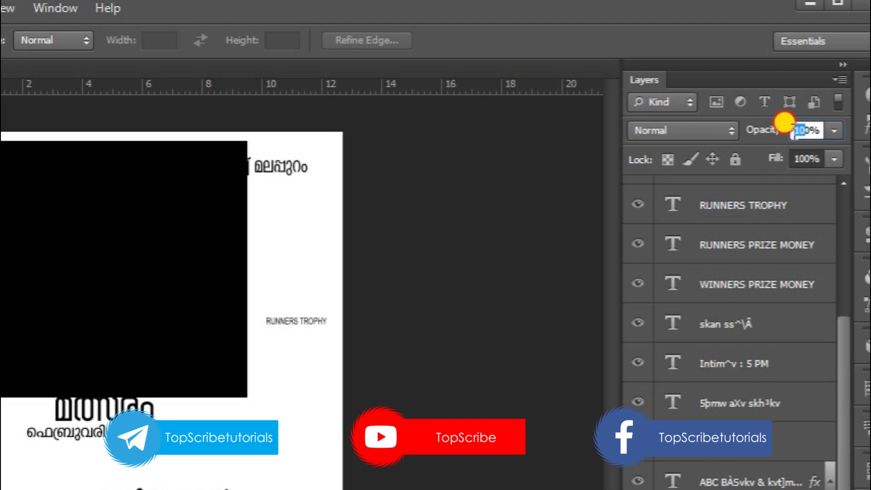
pyautogui.write('5')
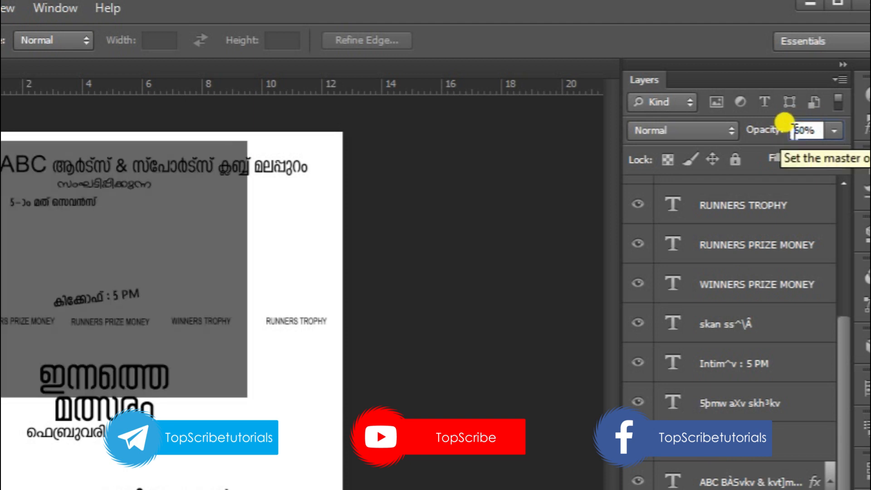
pyautogui.write('6')
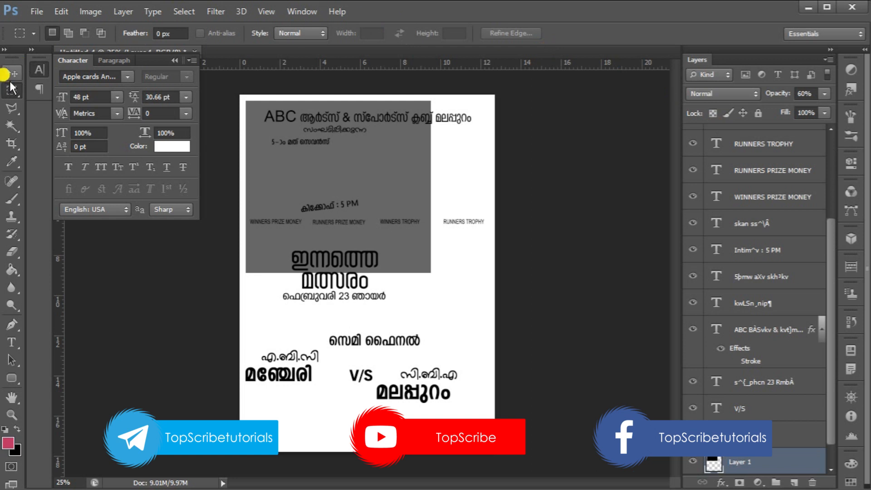
# Scale the ABC club title text down to about 75% so it fits inside the dark rectangle
pyautogui.click(11, 74)
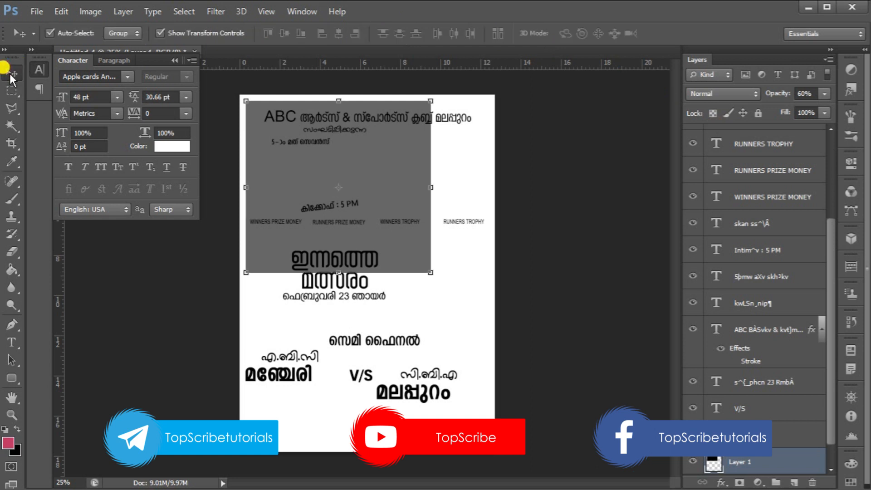
pyautogui.click(427, 122)
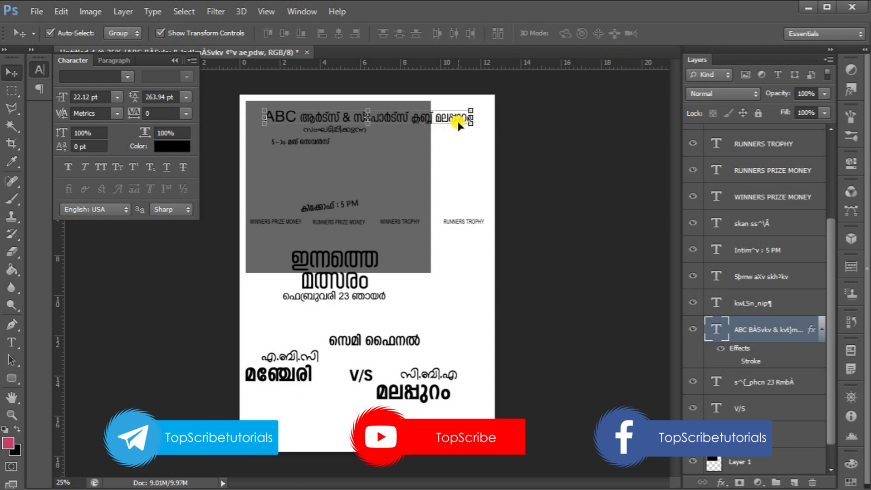
pyautogui.hotkey('ctrl', 't')
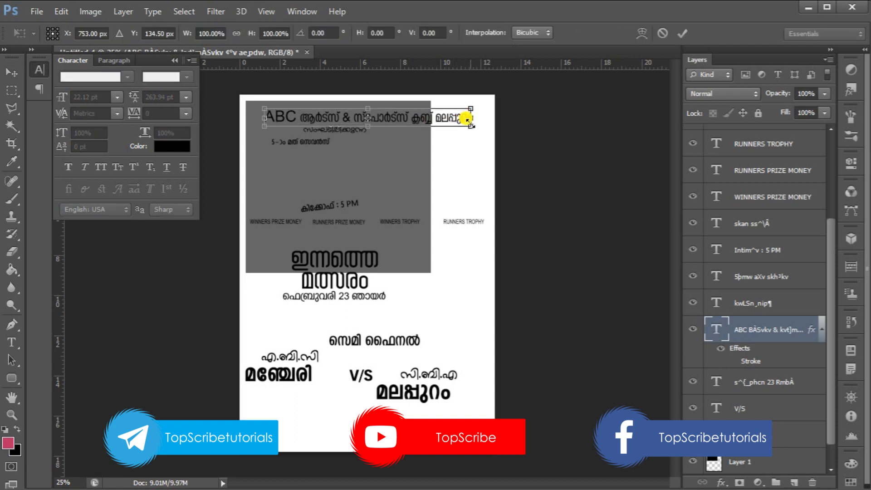
pyautogui.moveTo(471, 120); pyautogui.dragTo(412, 109)
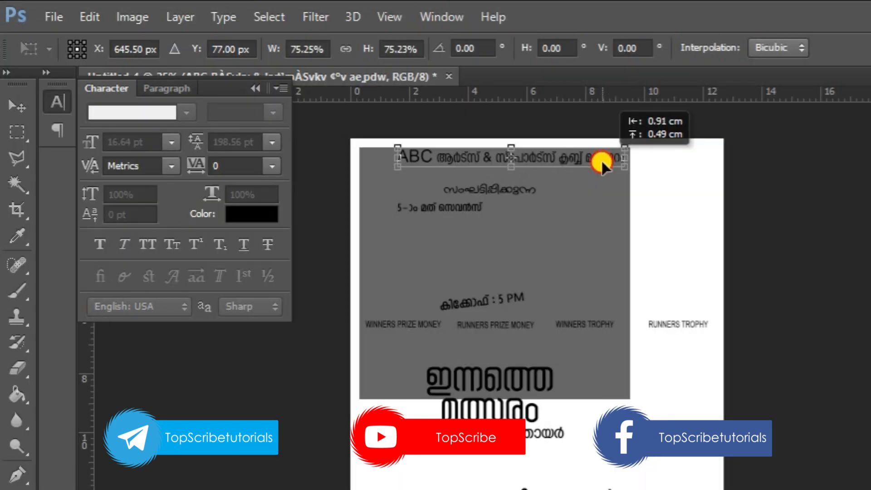
pyautogui.moveTo(600, 159); pyautogui.dragTo(601, 160)
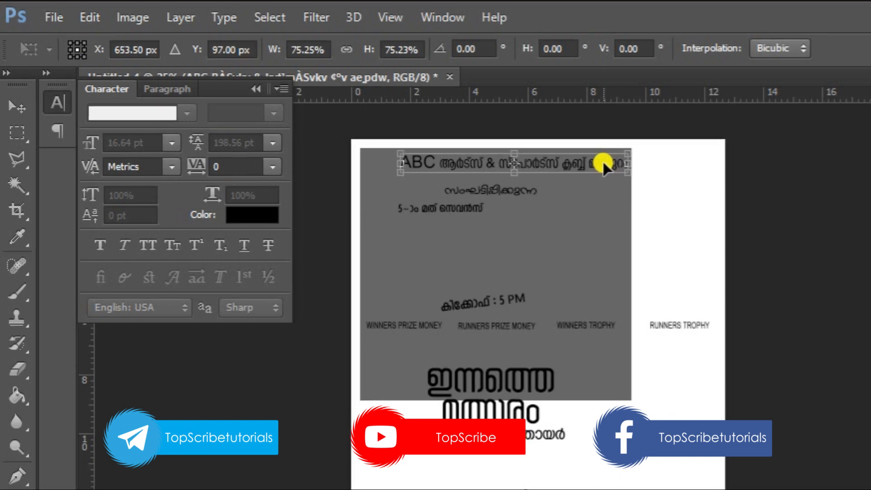
pyautogui.press('Return')
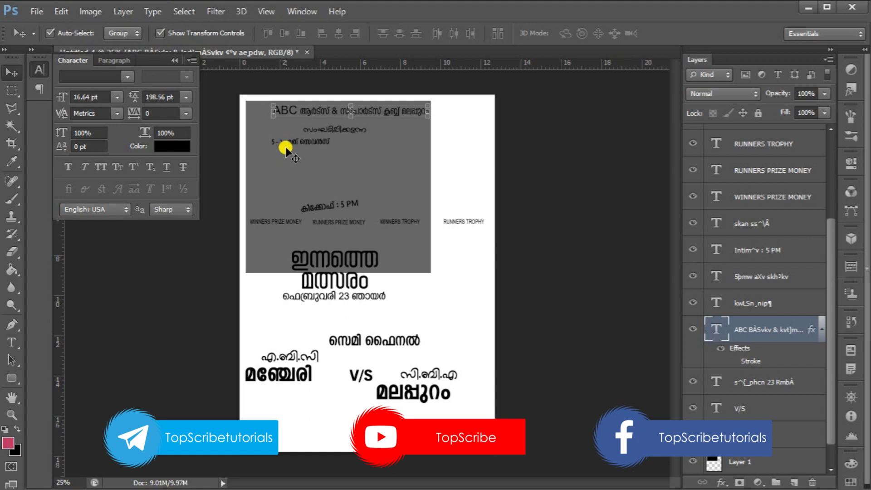
# Open the LOGO image, bring it into the poster, and scale it down into the rectangle's upper-left corner
pyautogui.hotkey('ctrl', 'o')
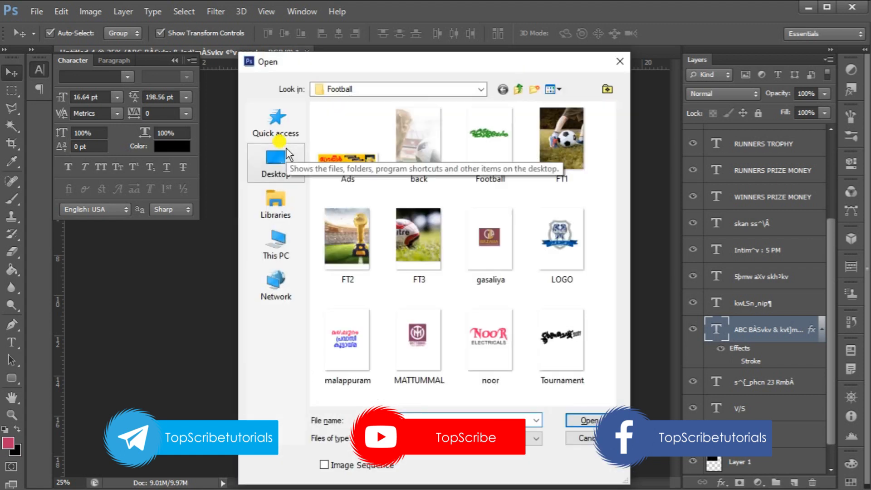
pyautogui.doubleClick(555, 250)
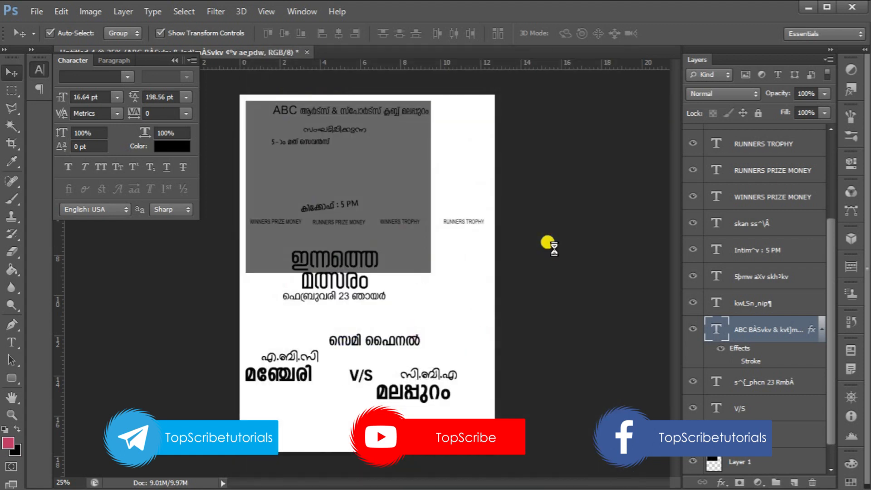
pyautogui.moveTo(371, 194); pyautogui.dragTo(387, 95)
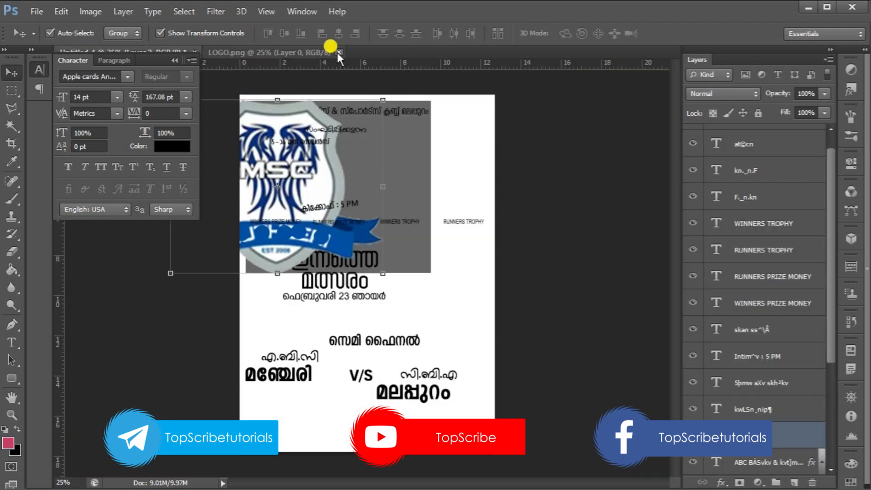
pyautogui.click(169, 271)
pyautogui.moveTo(165, 267); pyautogui.dragTo(268, 133)
pyautogui.press('Return')
# Resize the club title text to about 91% so it sits beside the logo
pyautogui.hotkey('ctrl', '+')
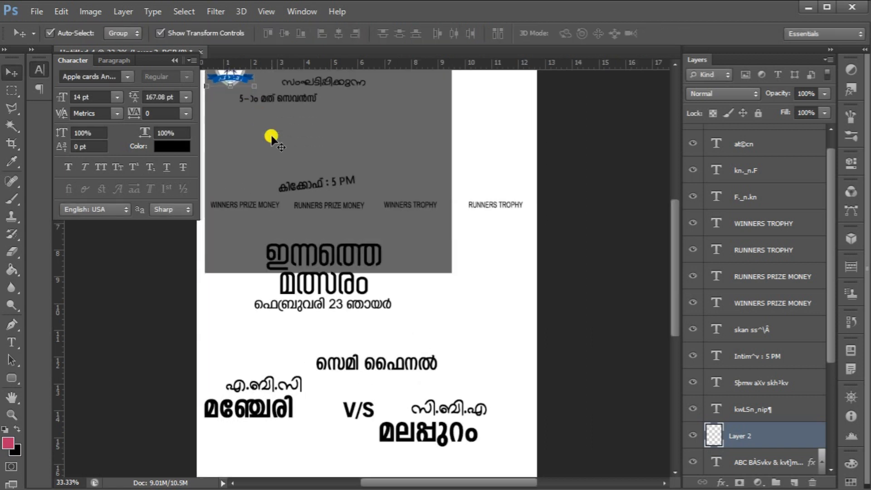
pyautogui.scroll(4, 272, 136)
pyautogui.click(247, 147)
pyautogui.moveTo(248, 150); pyautogui.dragTo(255, 146)
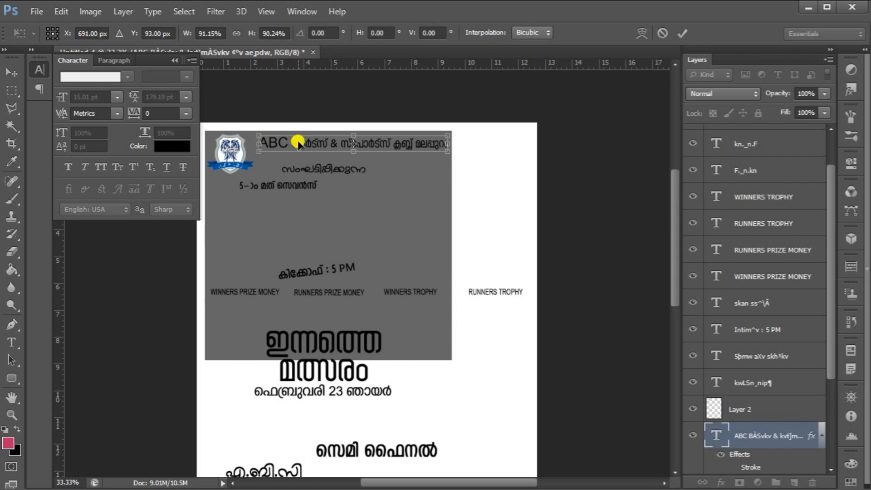
pyautogui.press('Return')
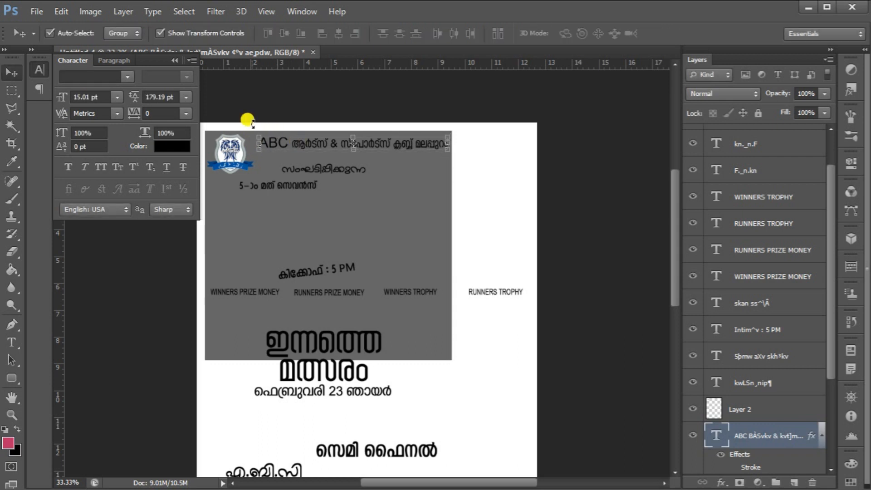
# Change the club title's text color to near-white f4f4f4
pyautogui.click(171, 145)
pyautogui.click(494, 151)
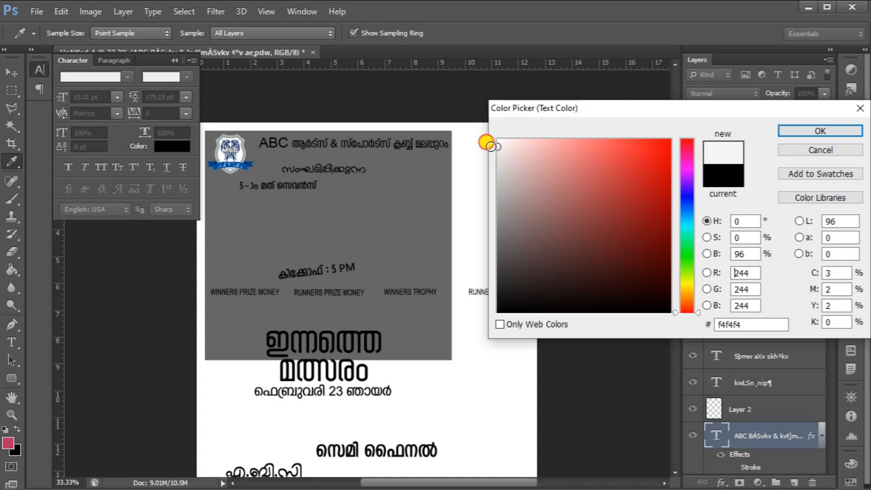
pyautogui.moveTo(494, 150); pyautogui.dragTo(495, 137)
pyautogui.click(831, 132)
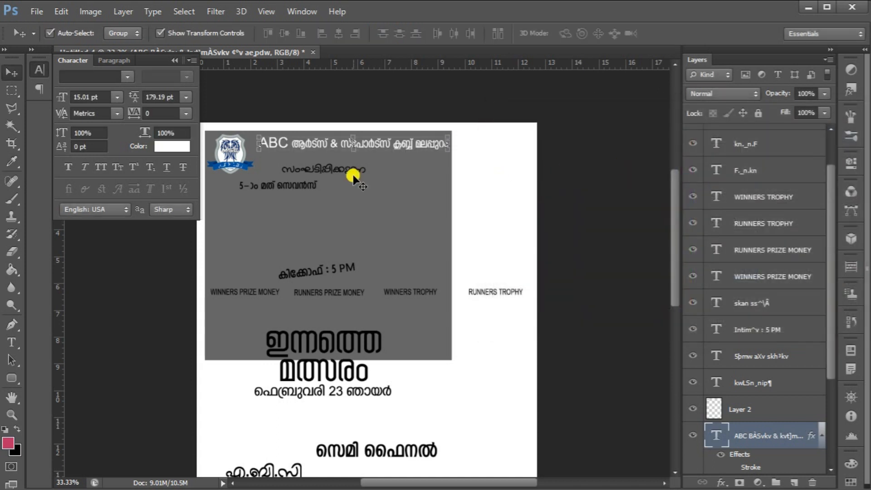
# Move the subtitle line up under the club title and set its text color to white ffffff
pyautogui.click(338, 170)
pyautogui.moveTo(338, 169); pyautogui.dragTo(361, 159)
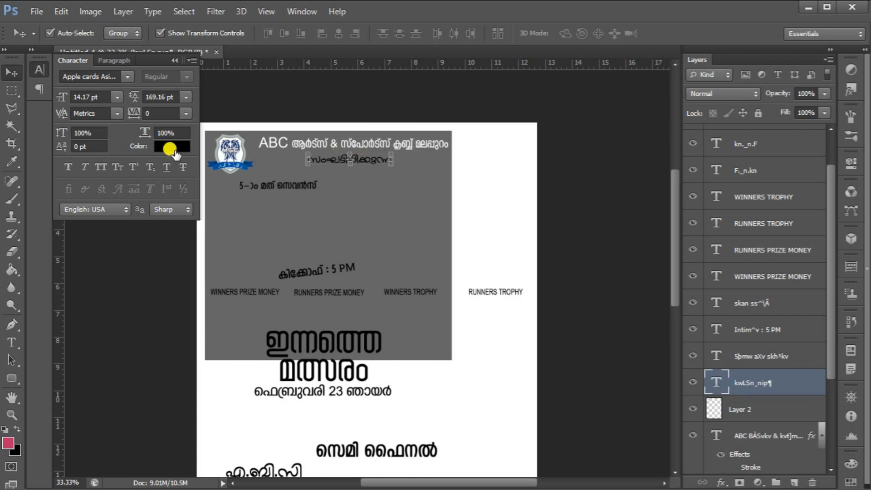
pyautogui.click(175, 152)
pyautogui.moveTo(501, 152); pyautogui.dragTo(484, 128)
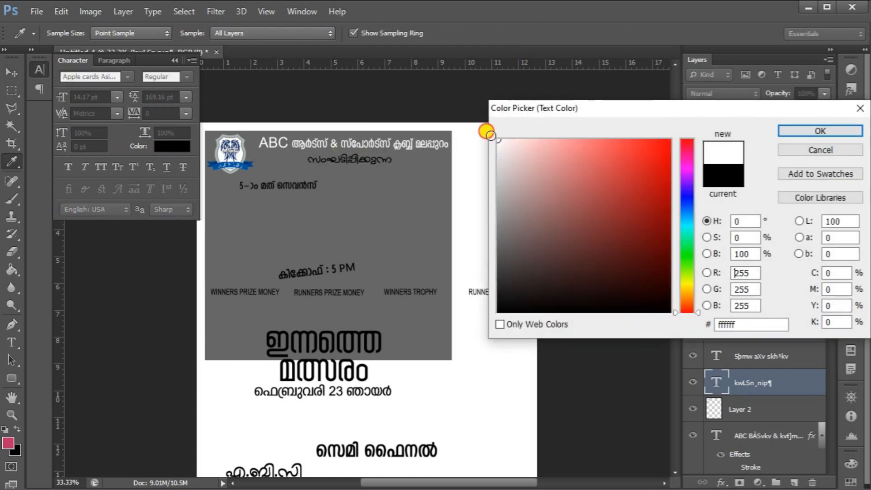
pyautogui.click(788, 129)
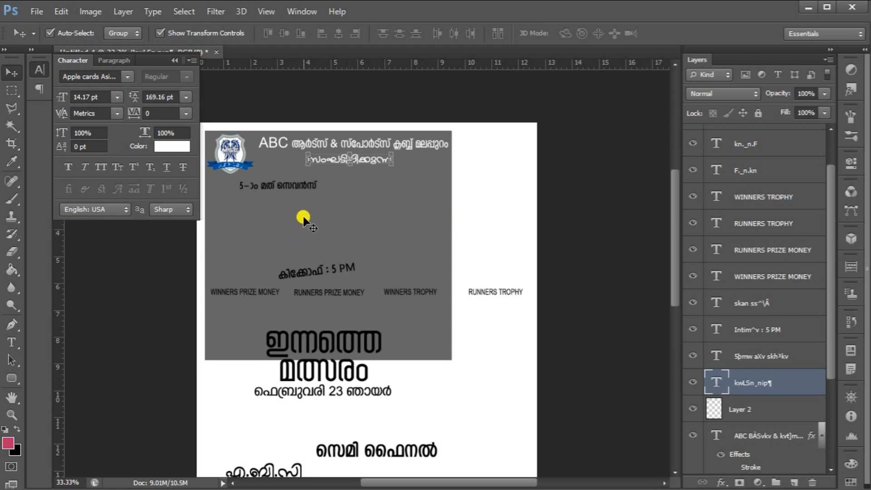
# Open the Football and Tournament images together
pyautogui.hotkey('ctrl', 'o')
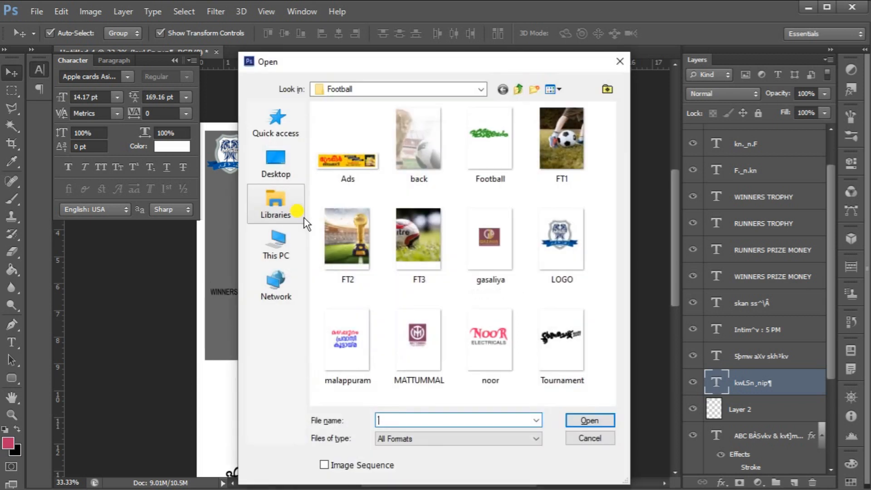
pyautogui.click(512, 128)
pyautogui.keyDown('ctrl'); pyautogui.click(557, 338); pyautogui.keyUp('ctrl')
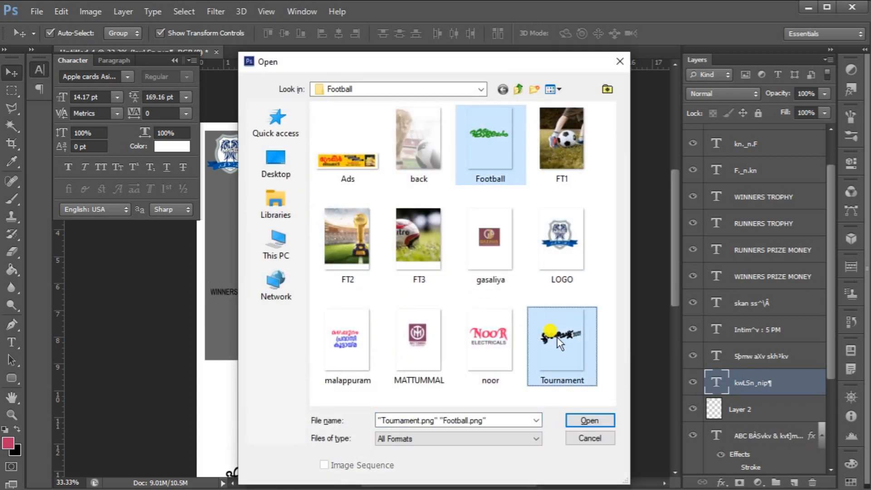
pyautogui.click(602, 424)
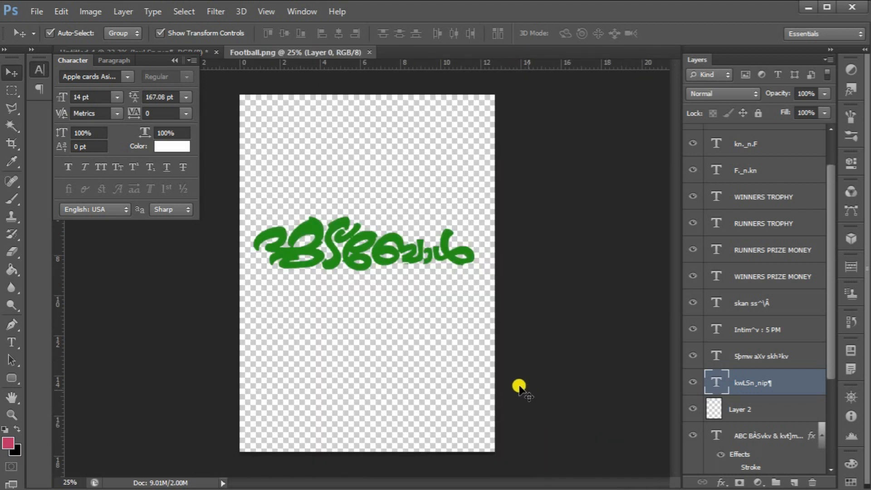
# Place the Tournament 2021 title art into the poster and scale it down to about 44% inside the dark rectangle
pyautogui.moveTo(324, 256); pyautogui.dragTo(346, 227)
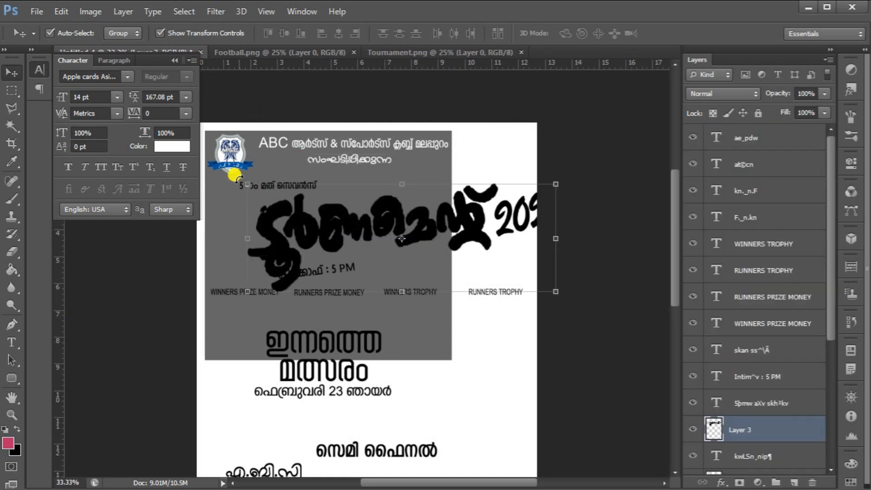
pyautogui.hotkey('ctrl', 't')
pyautogui.moveTo(244, 181); pyautogui.dragTo(288, 234)
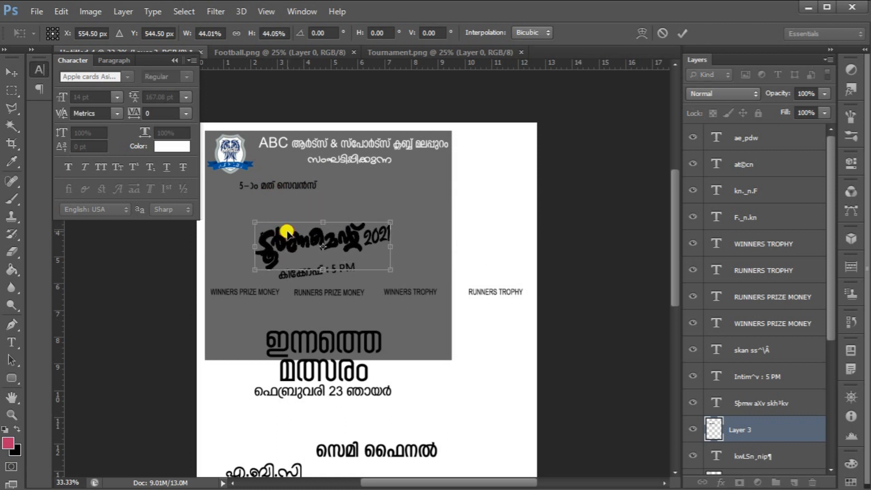
pyautogui.press('Return')
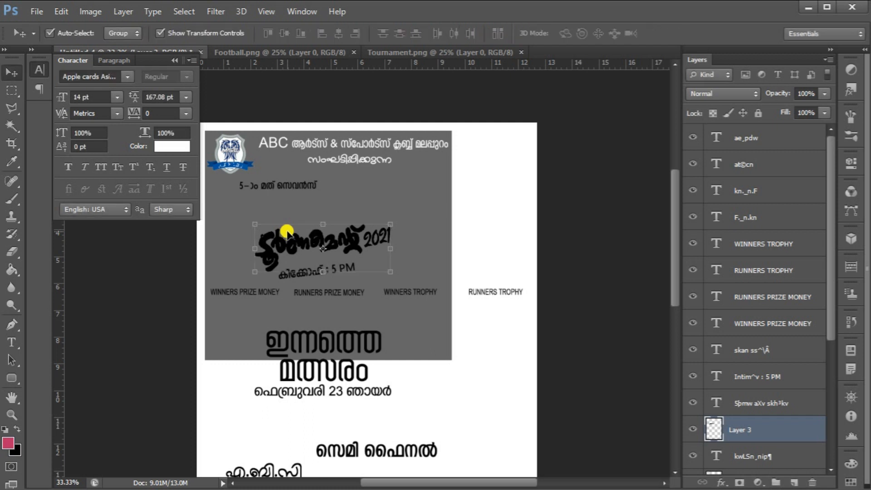
# Bring the Football title art into the poster, scale it down and nudge it into place above the Tournament title
pyautogui.click(389, 53)
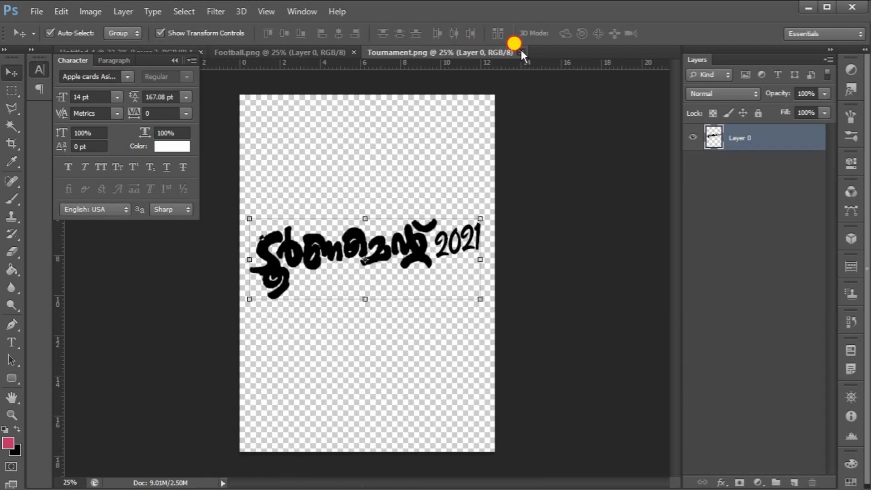
pyautogui.click(521, 52)
pyautogui.click(263, 51)
pyautogui.moveTo(318, 205); pyautogui.dragTo(317, 117)
pyautogui.hotkey('ctrl', 't')
pyautogui.moveTo(515, 234); pyautogui.dragTo(389, 237)
pyautogui.press('Return')
pyautogui.hotkey('ctrl', 't')
pyautogui.press('Return')
pyautogui.press('Down')
pyautogui.press('Down')
pyautogui.press('Down')
pyautogui.press('Down')
pyautogui.press('Down')
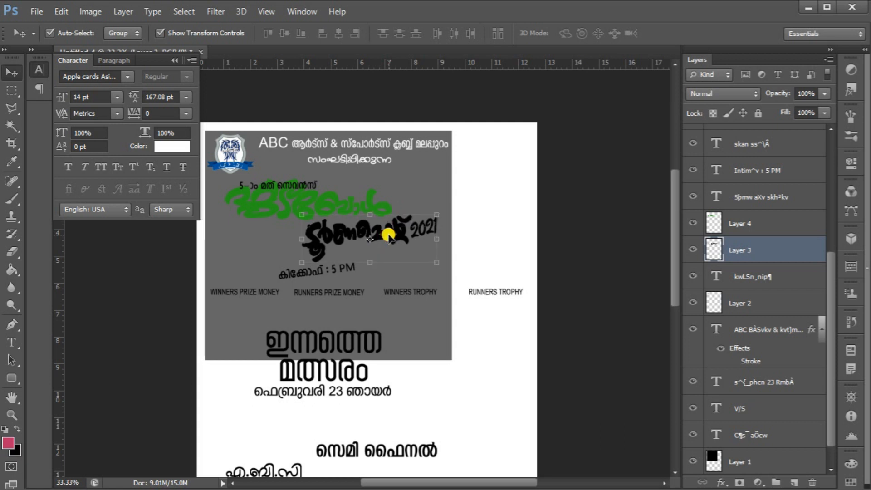
# Warp the sevens subtitle text with the Arc style at a bend of +27%
pyautogui.click(280, 186)
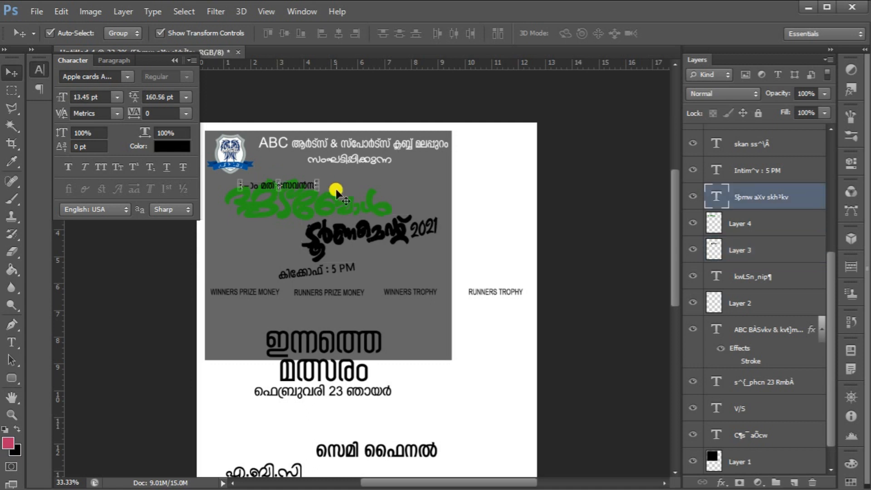
pyautogui.click(19, 337)
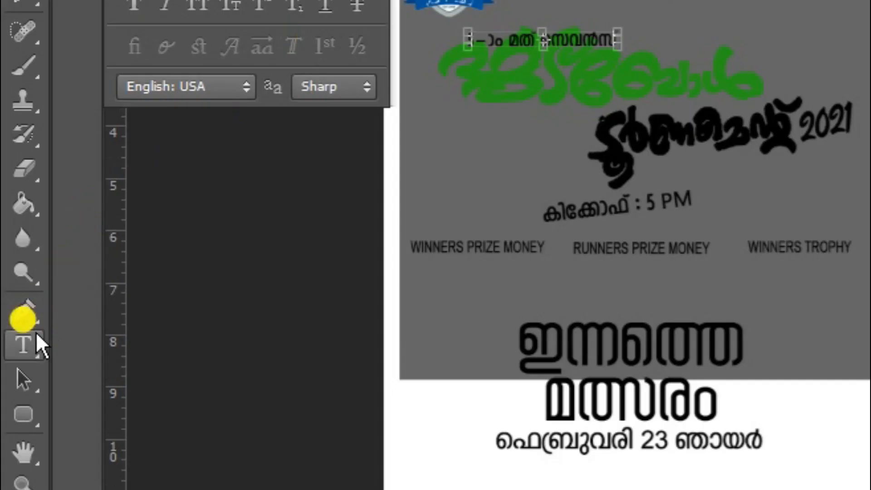
pyautogui.click(35, 337)
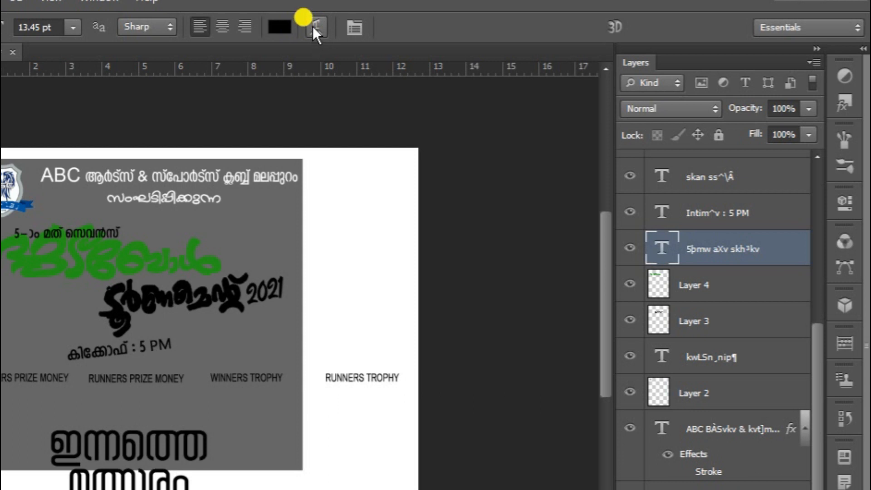
pyautogui.click(315, 26)
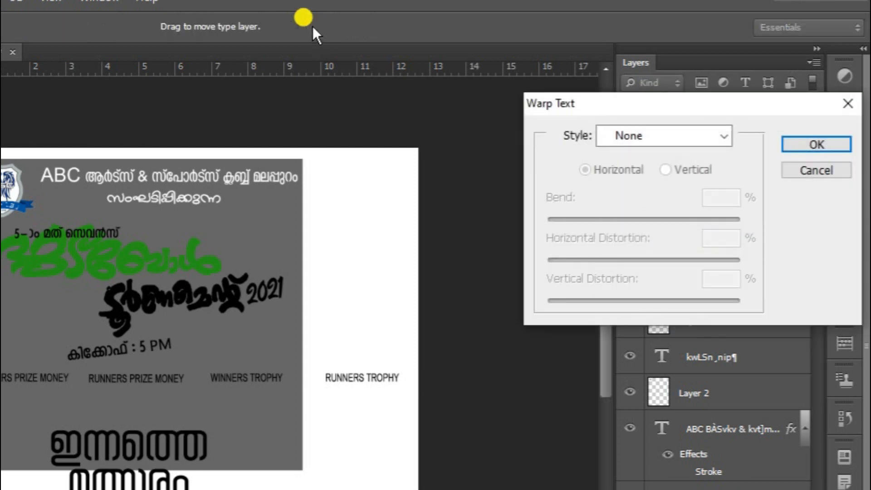
pyautogui.click(619, 135)
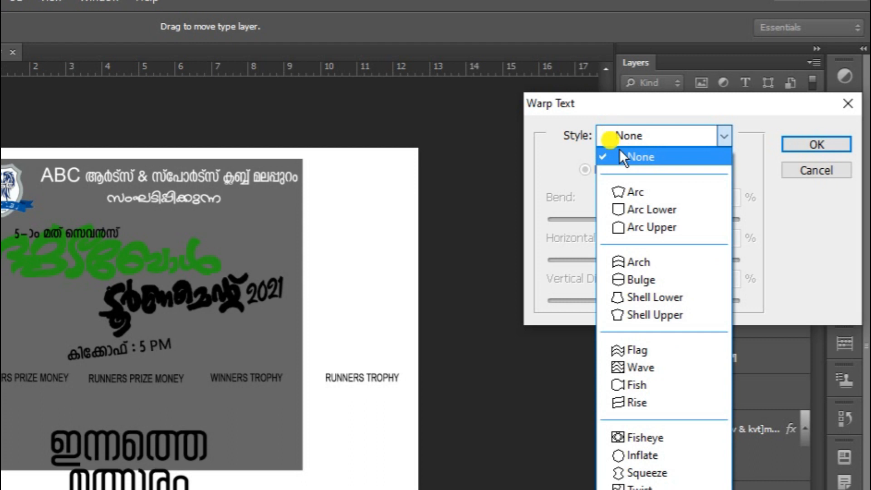
pyautogui.click(644, 191)
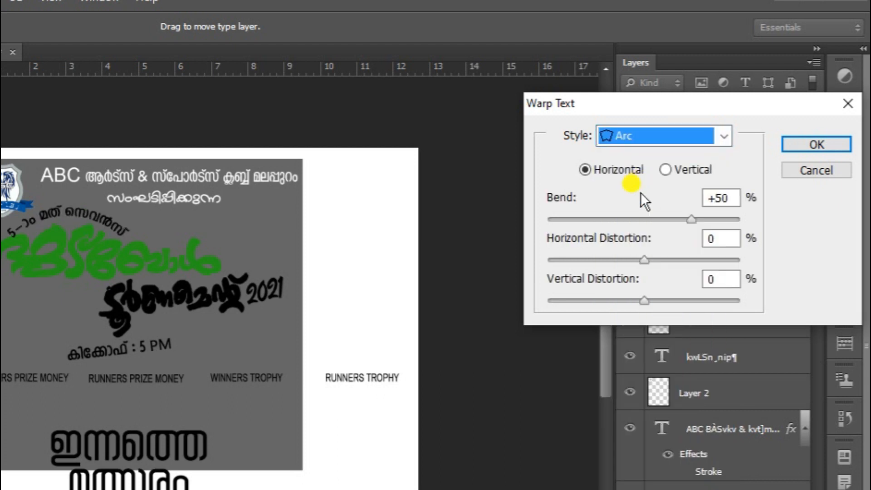
pyautogui.doubleClick(718, 198)
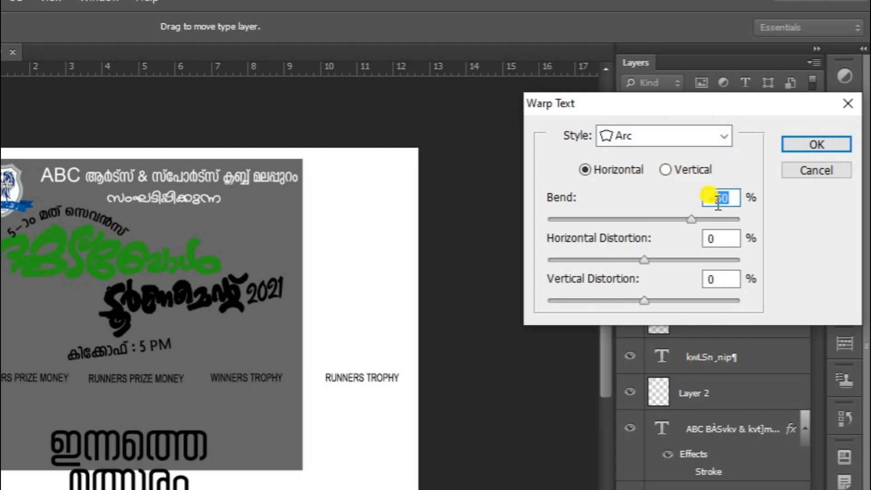
pyautogui.write('27')
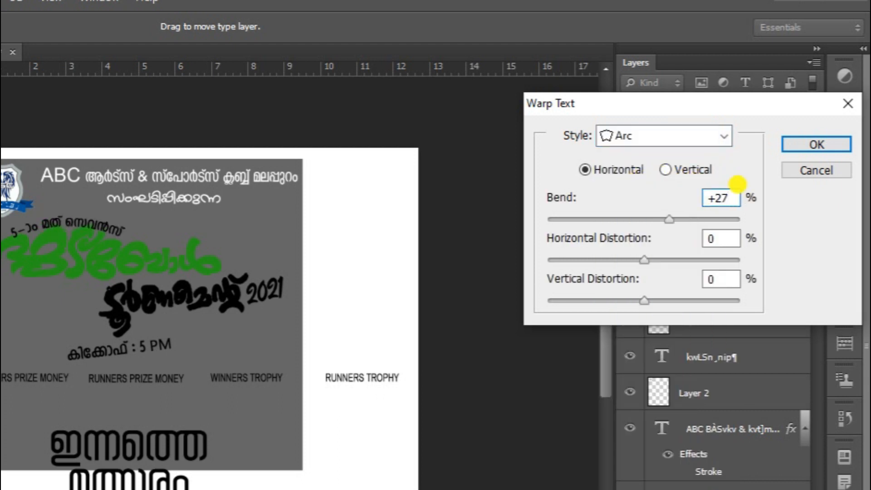
pyautogui.press('Return')
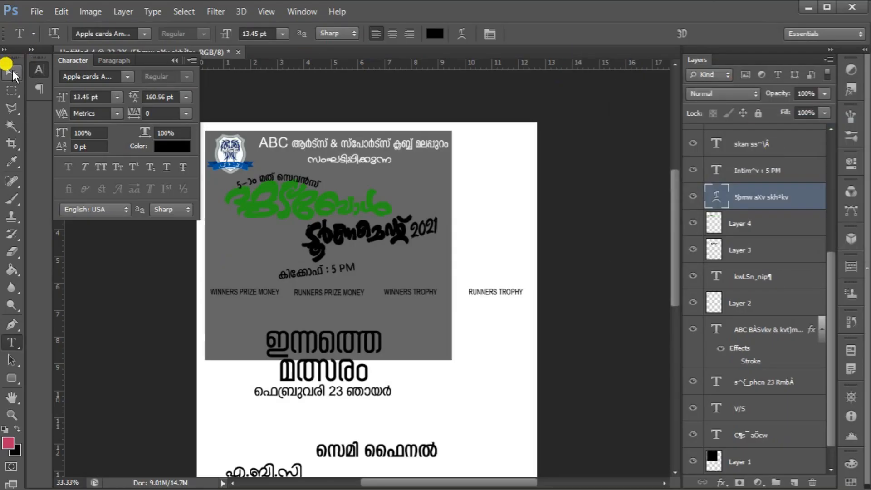
# Rotate the subtitle text about 9° and change its text color to bright yellow
pyautogui.press('v')
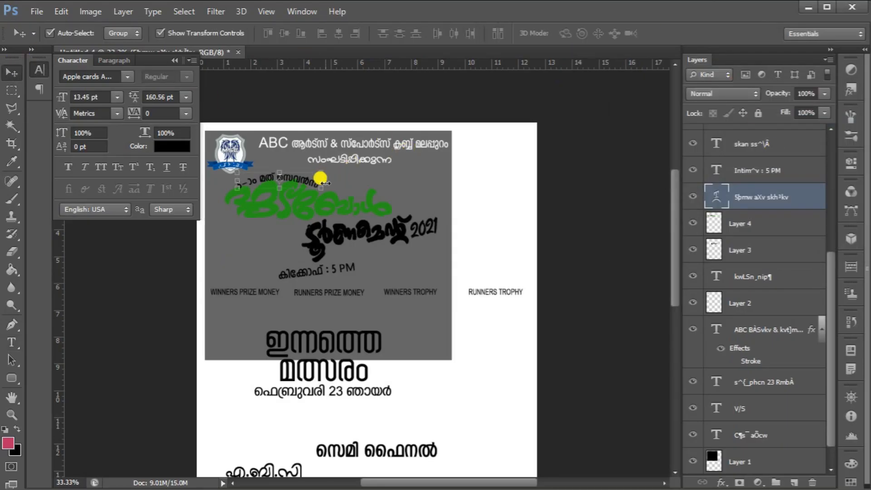
pyautogui.moveTo(314, 182); pyautogui.dragTo(345, 191)
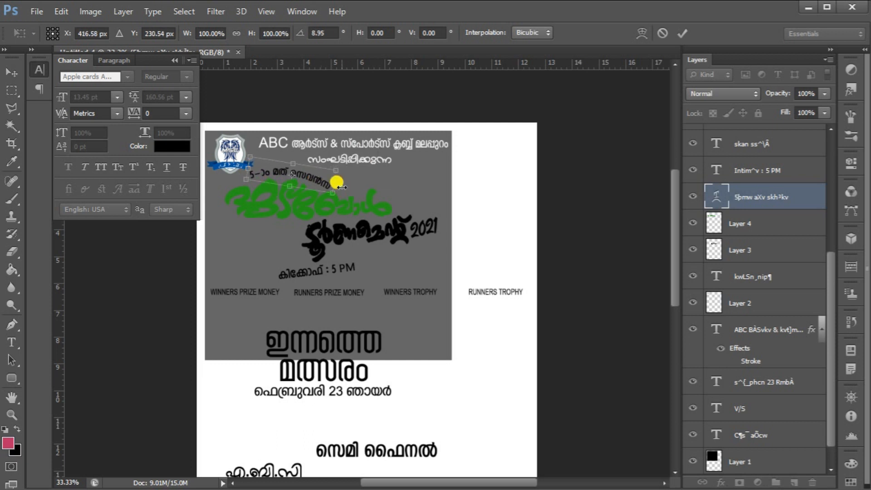
pyautogui.press('Return')
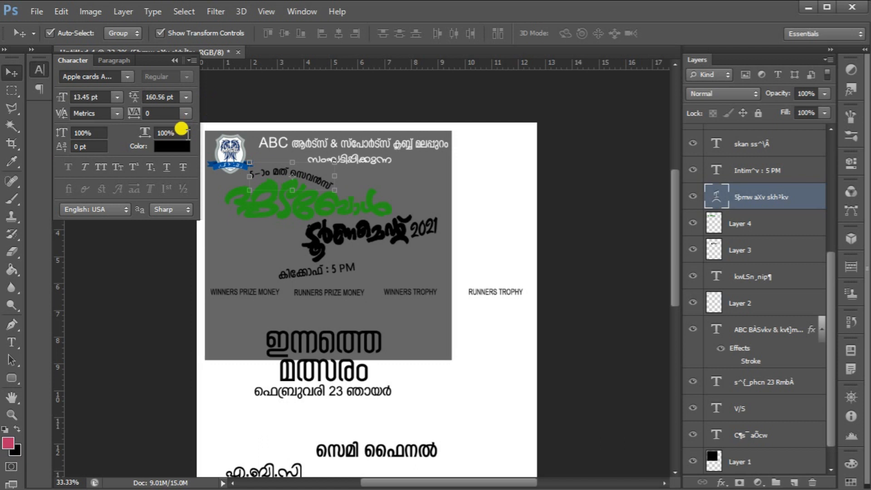
pyautogui.click(164, 145)
pyautogui.moveTo(688, 284); pyautogui.dragTo(685, 284)
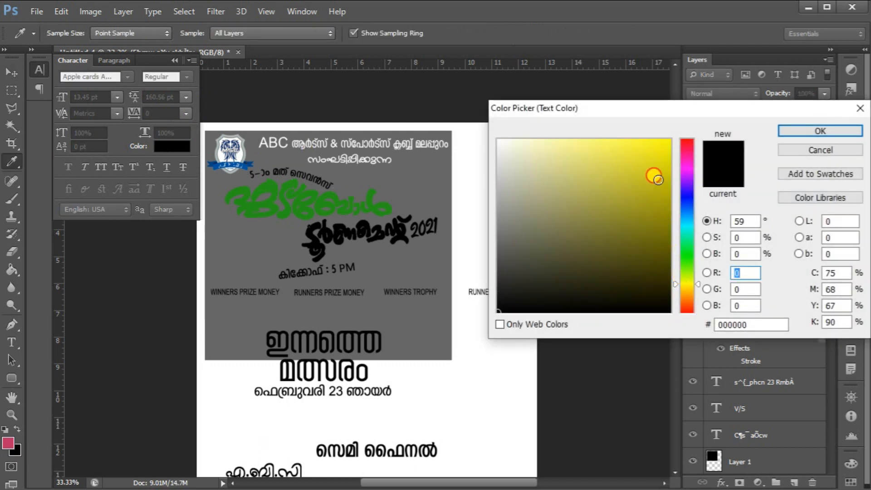
pyautogui.moveTo(653, 176); pyautogui.dragTo(771, 107)
pyautogui.click(802, 130)
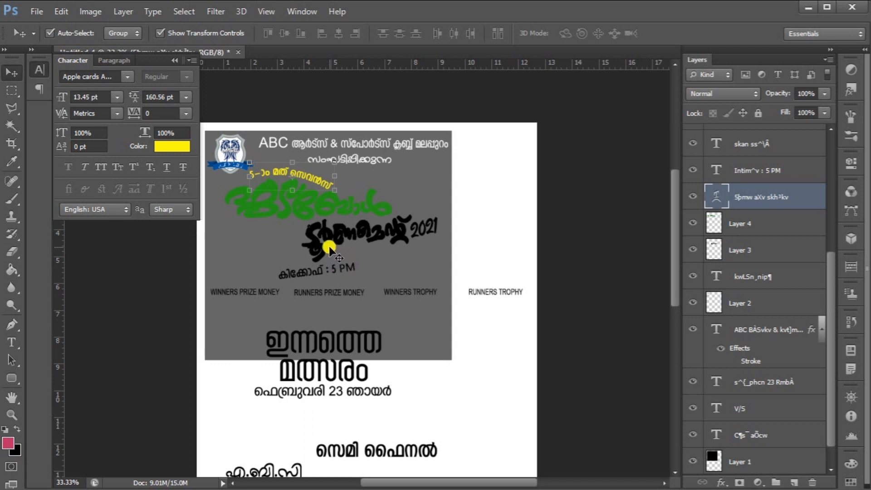
# Apply an orange-to-yellow Gradient Overlay layer style to the Football title art
pyautogui.click(321, 200)
pyautogui.press('Escape')
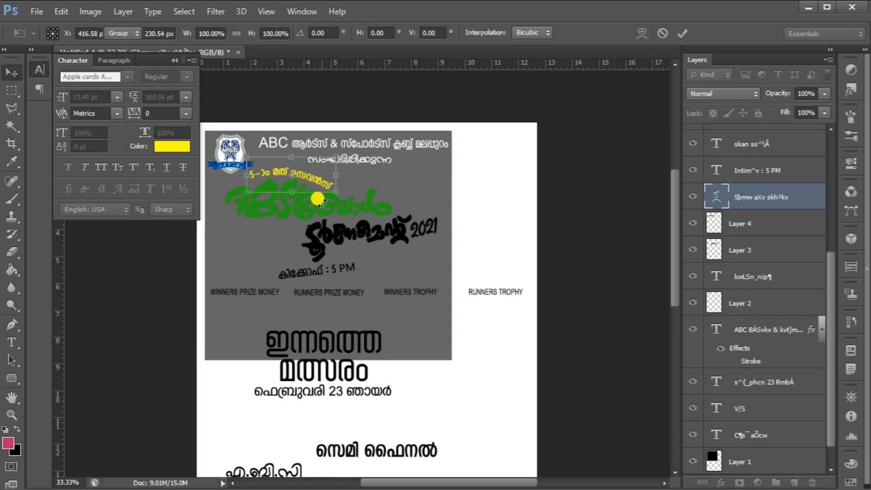
pyautogui.click(363, 206)
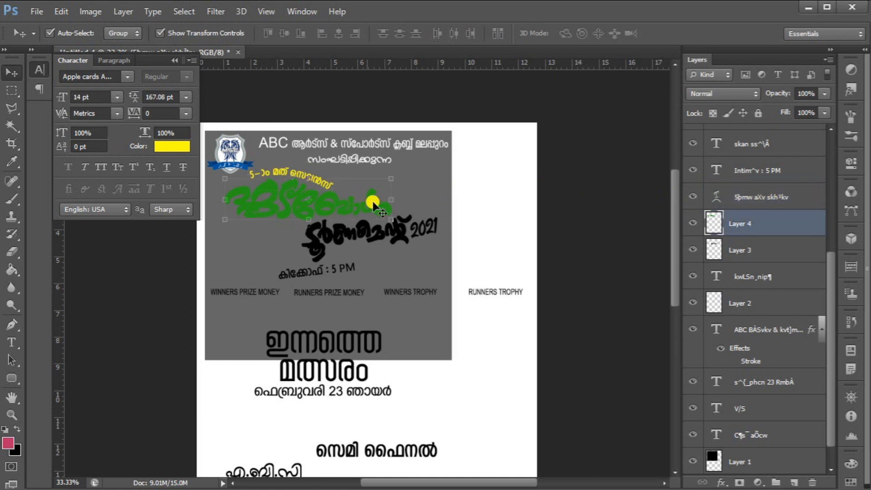
pyautogui.click(783, 249)
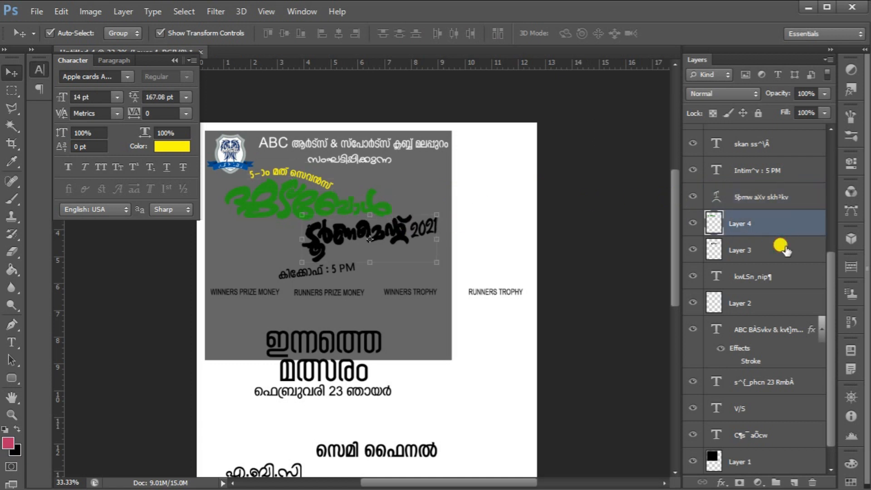
pyautogui.click(795, 231)
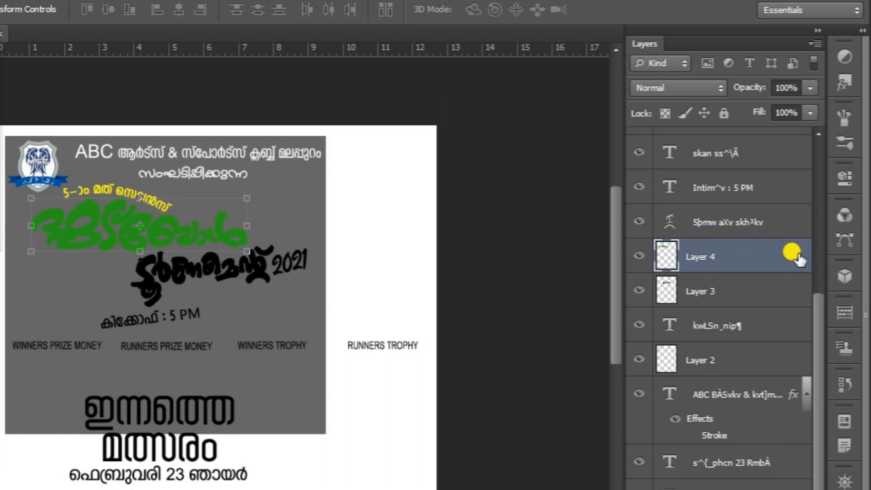
pyautogui.doubleClick(798, 256)
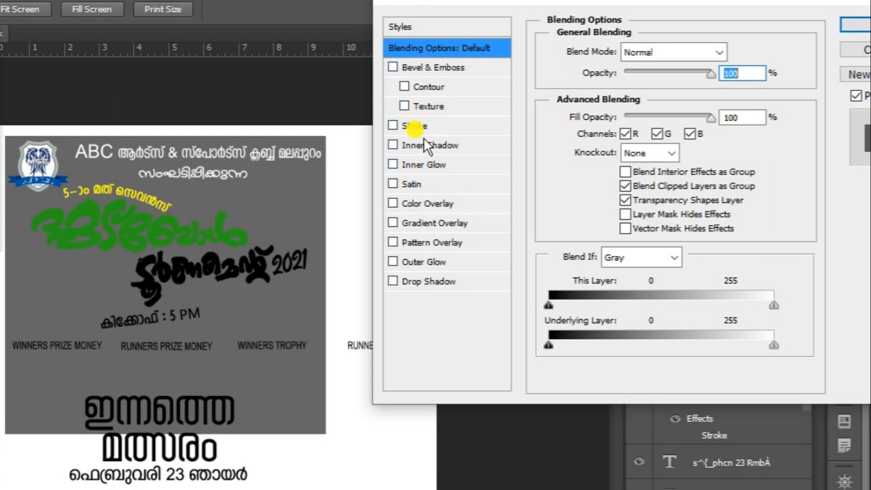
pyautogui.click(462, 221)
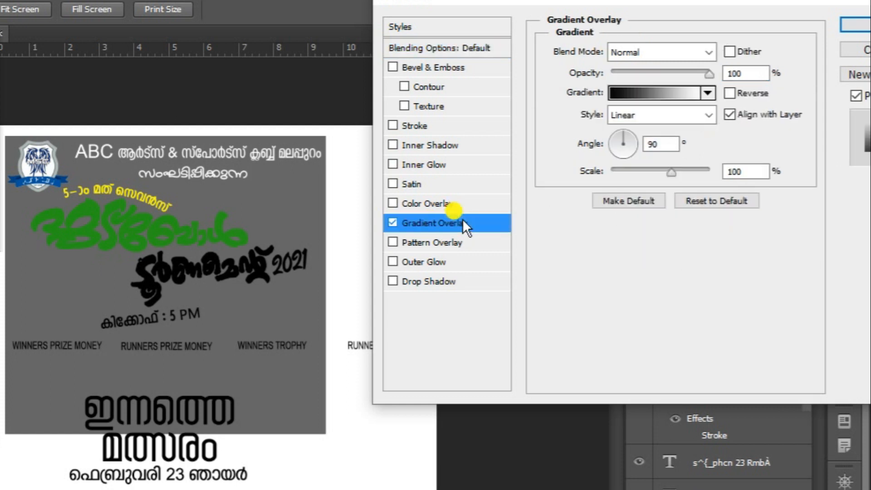
pyautogui.click(708, 93)
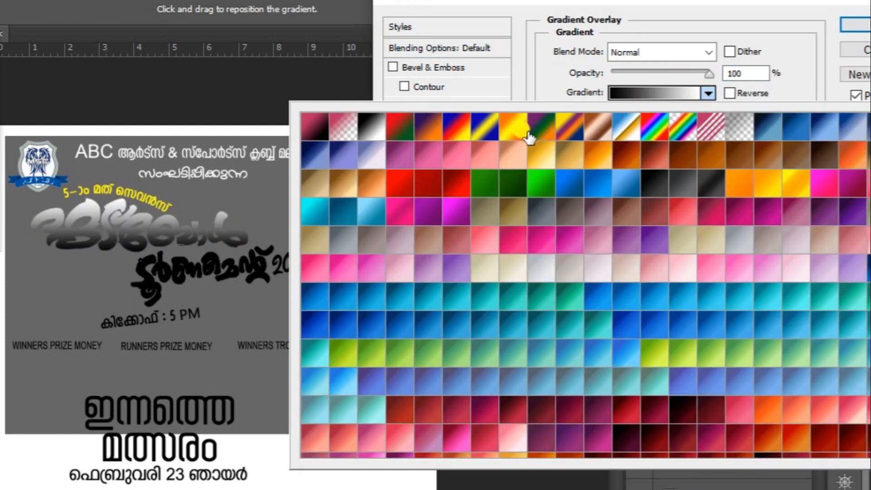
pyautogui.click(737, 175)
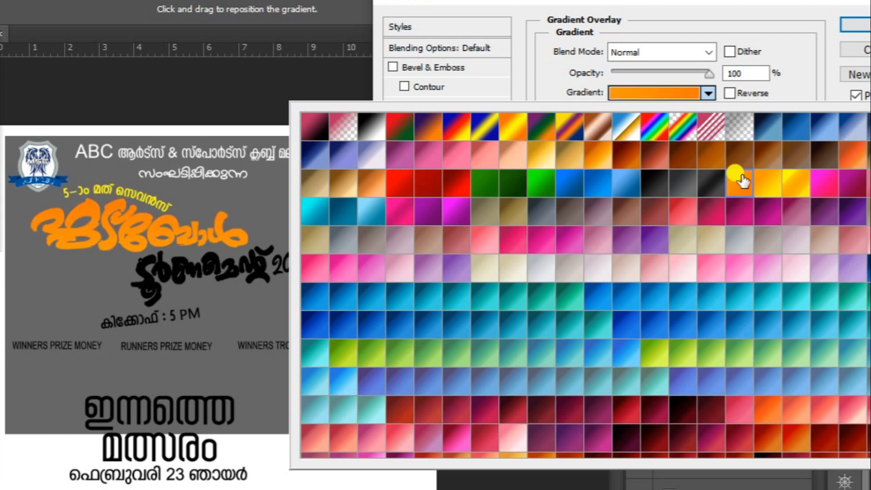
pyautogui.click(777, 192)
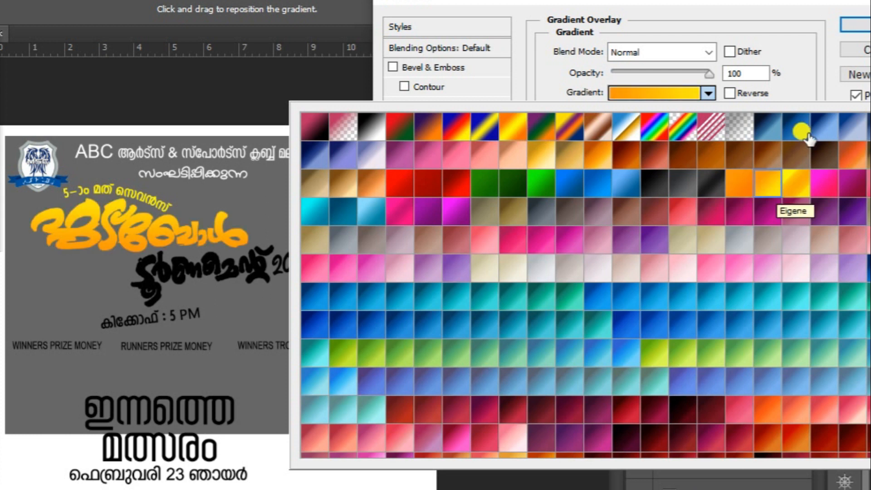
pyautogui.moveTo(783, 8); pyautogui.dragTo(711, 7)
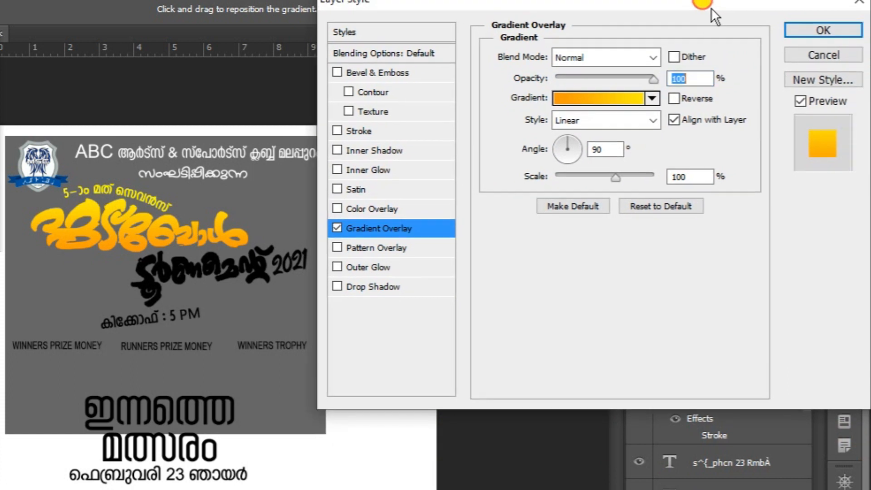
# Add a 10 px black stroke to the Football title art and confirm the layer style
pyautogui.click(356, 131)
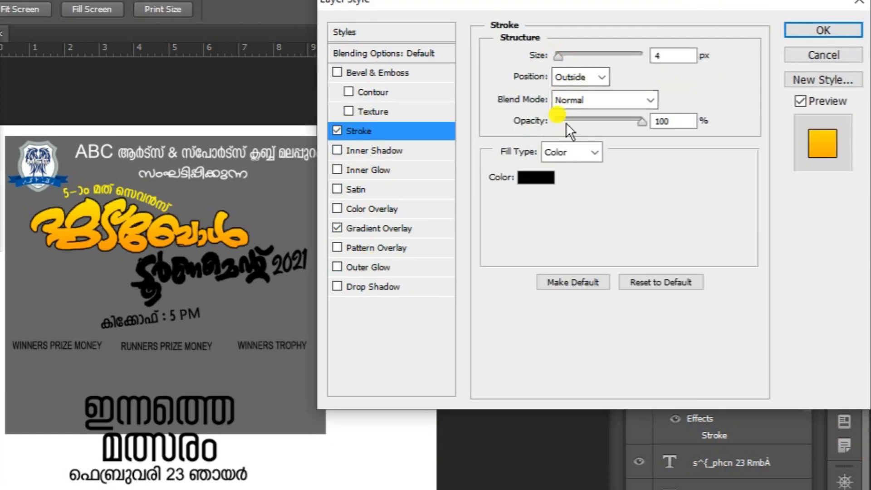
pyautogui.moveTo(559, 59)
pyautogui.mouseDown()
pyautogui.moveTo(570, 59)
pyautogui.moveTo(562, 59)
pyautogui.mouseUp()
pyautogui.write('10')
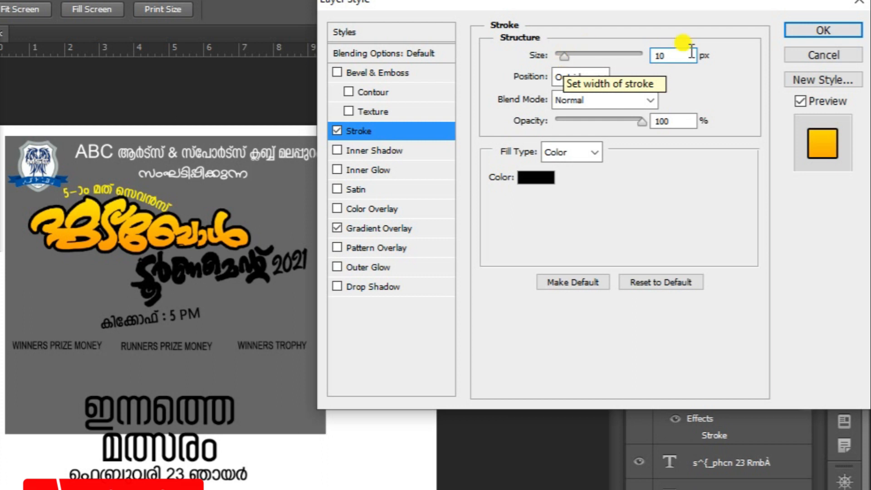
pyautogui.click(823, 30)
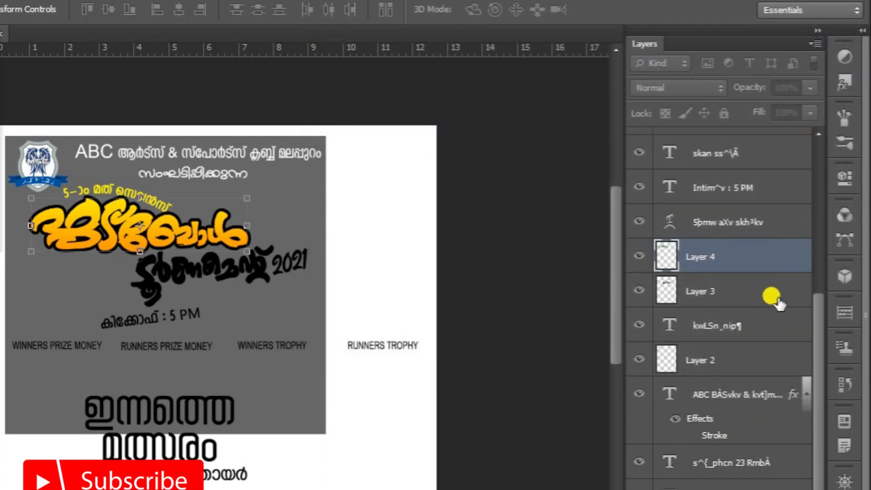
# Apply the same orange-to-yellow Gradient Overlay layer style to the Tournament 2021 title art
pyautogui.click(780, 342)
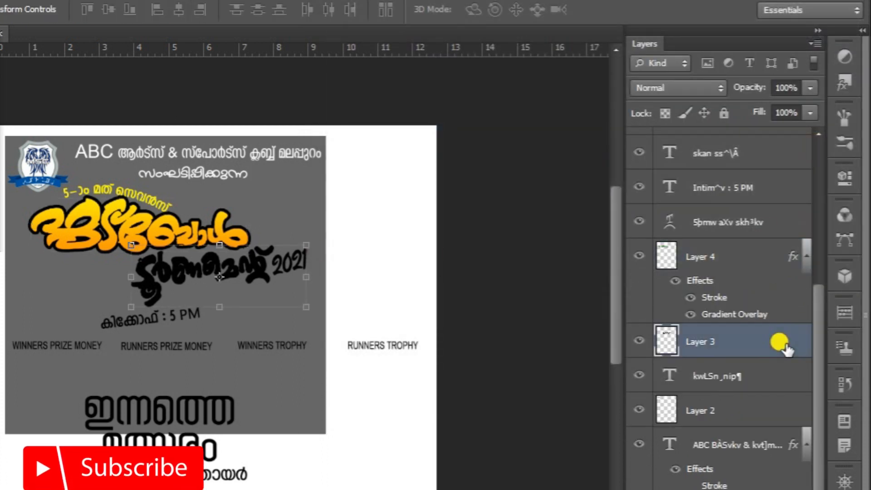
pyautogui.doubleClick(778, 343)
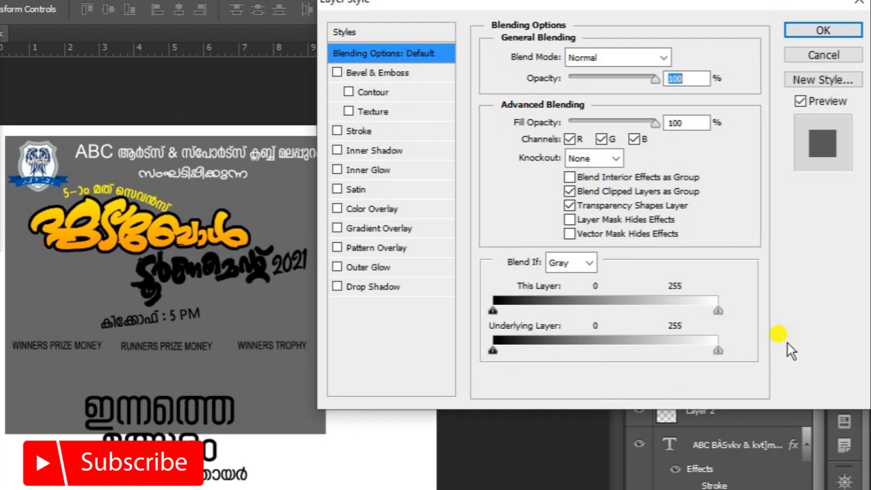
pyautogui.click(384, 227)
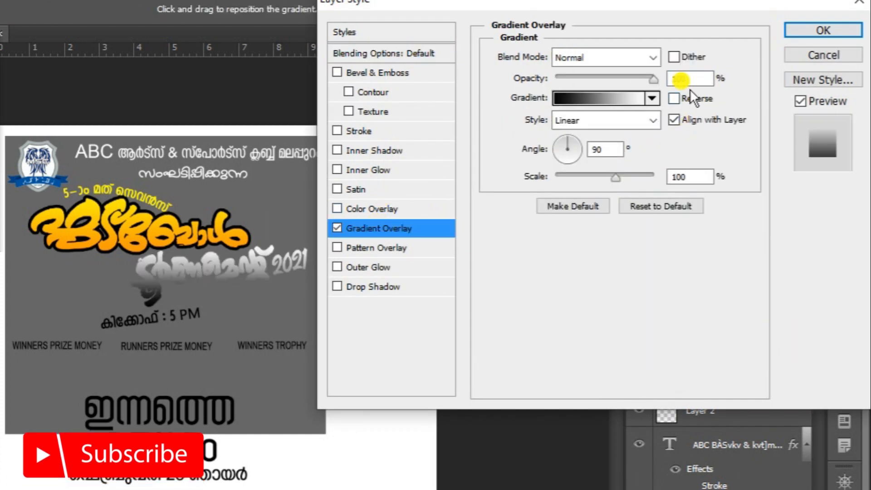
pyautogui.click(658, 99)
pyautogui.click(766, 187)
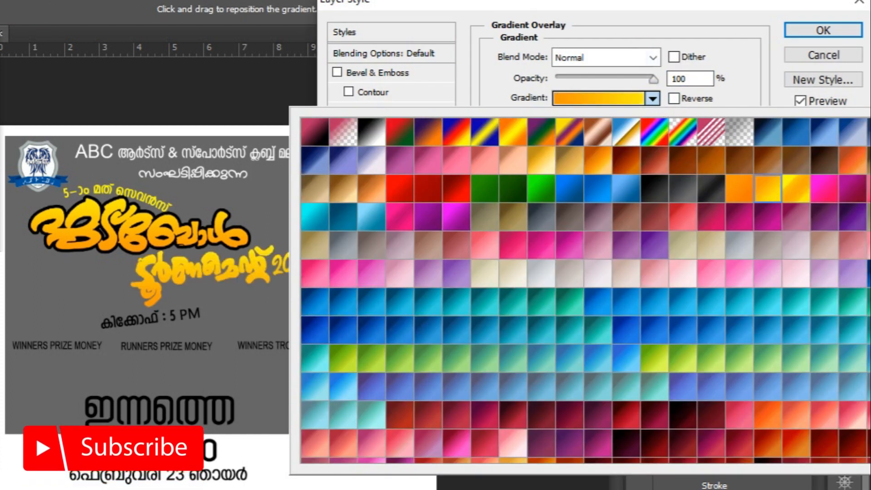
pyautogui.click(605, 5)
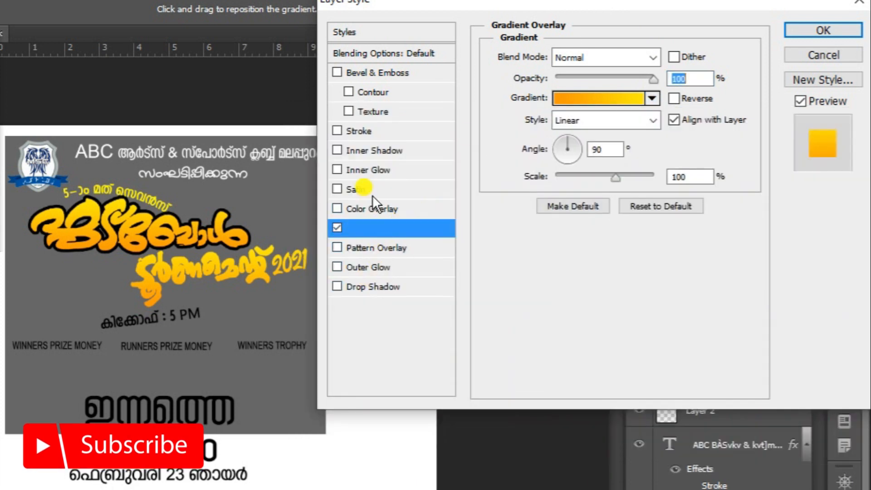
# Add a 10 px black stroke to the Tournament 2021 title art and confirm the layer style
pyautogui.click(362, 133)
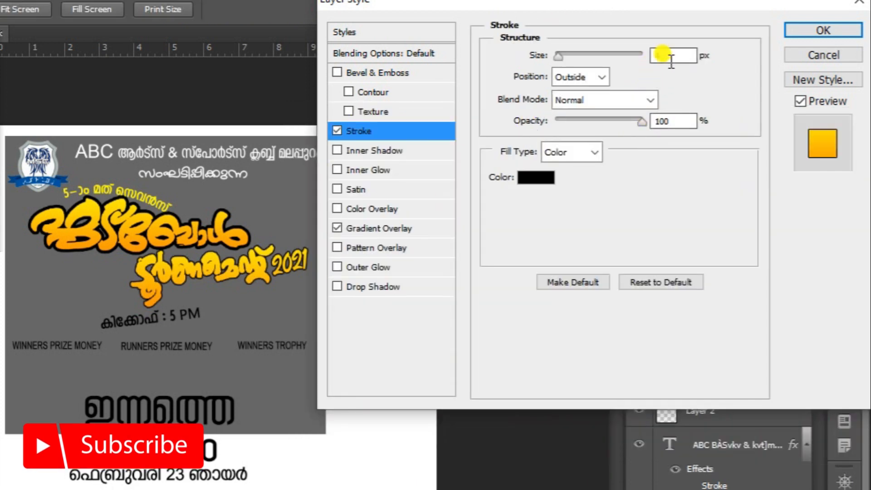
pyautogui.write('10')
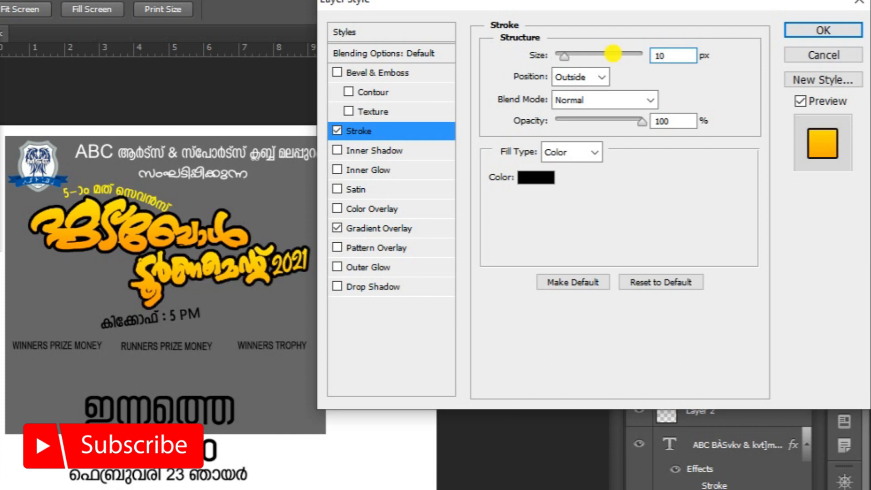
pyautogui.click(827, 30)
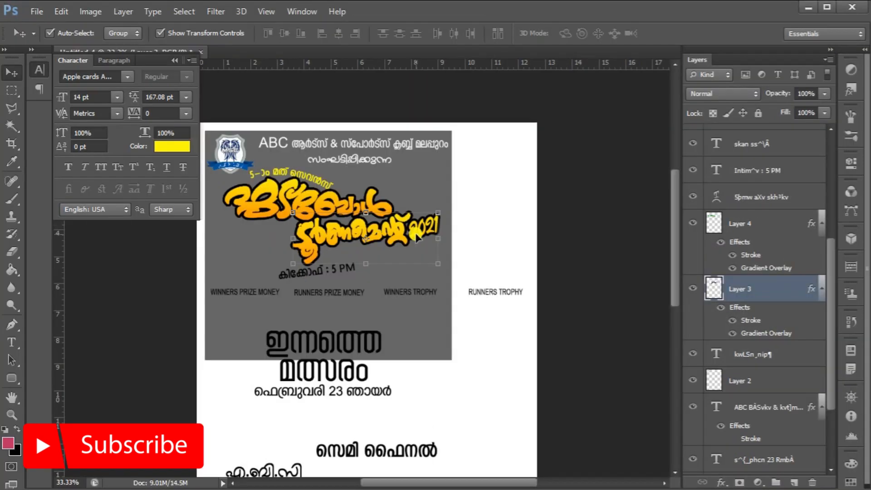
# Replace the Tournament 2021 title art's Gradient Overlay with a bright yellow (fee302) Color Overlay
pyautogui.click(801, 295)
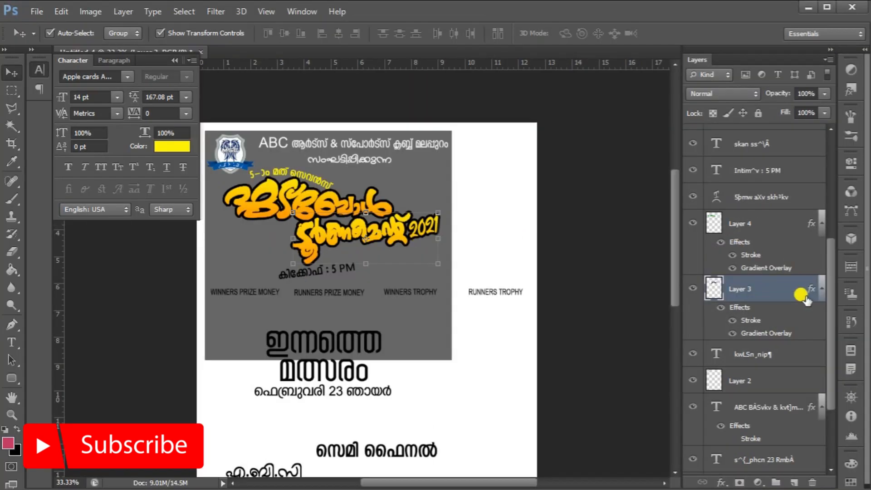
pyautogui.click(782, 334)
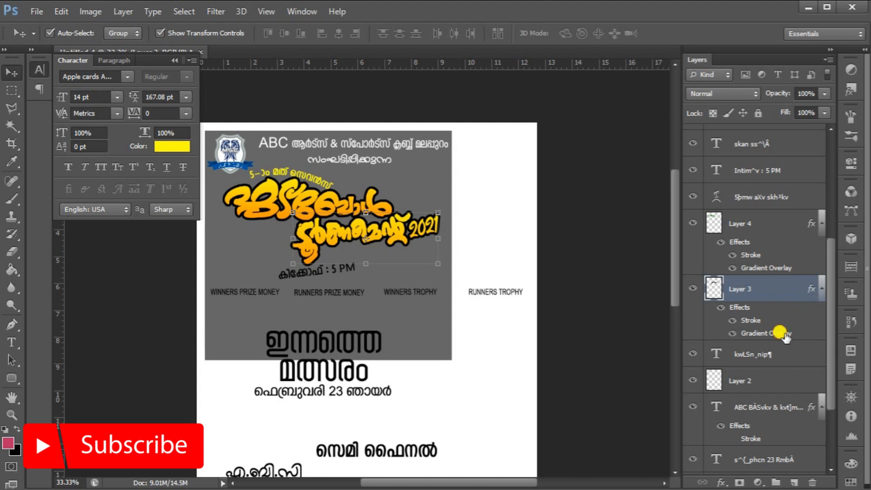
pyautogui.doubleClick(784, 334)
pyautogui.click(463, 202)
pyautogui.click(461, 186)
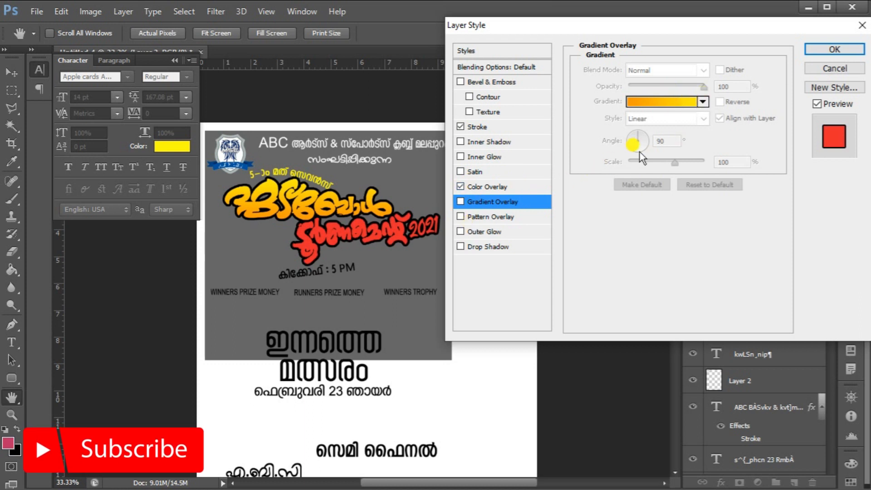
pyautogui.click(498, 187)
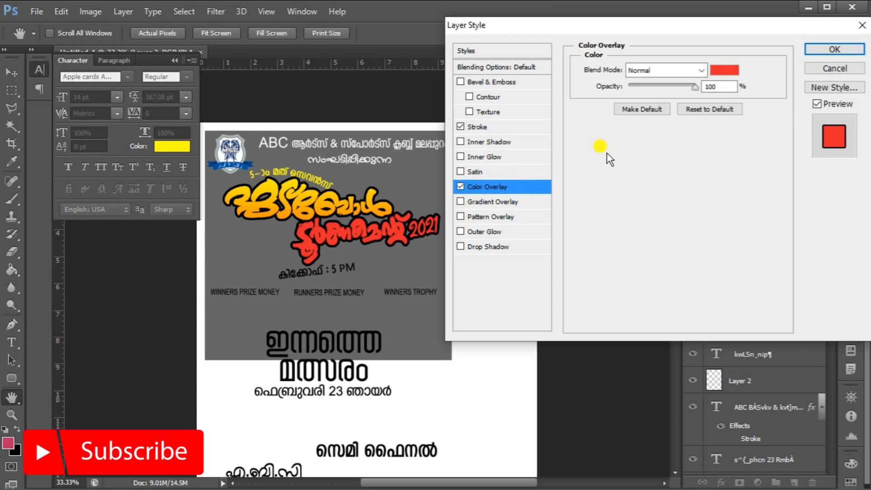
pyautogui.click(726, 70)
pyautogui.click(686, 287)
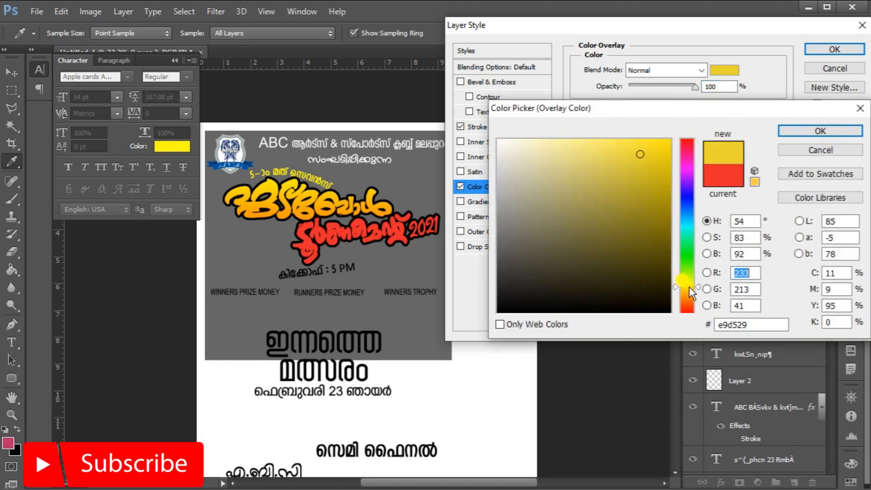
pyautogui.click(670, 137)
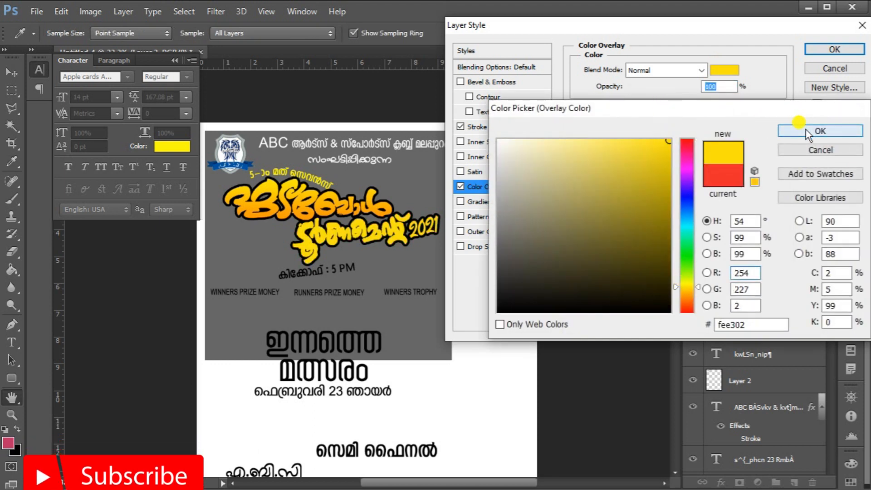
pyautogui.click(819, 131)
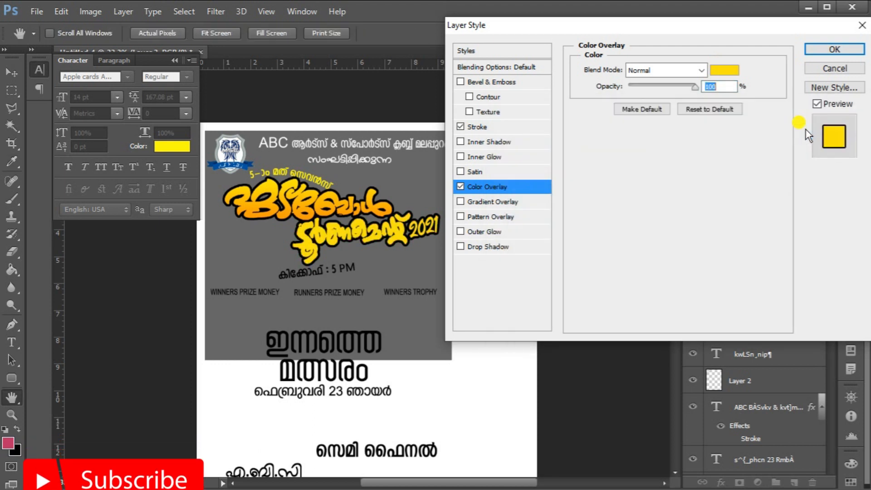
pyautogui.click(818, 47)
# Create a new layer and fill a thin rectangular selection beneath the Tournament title art with white
pyautogui.click(12, 89)
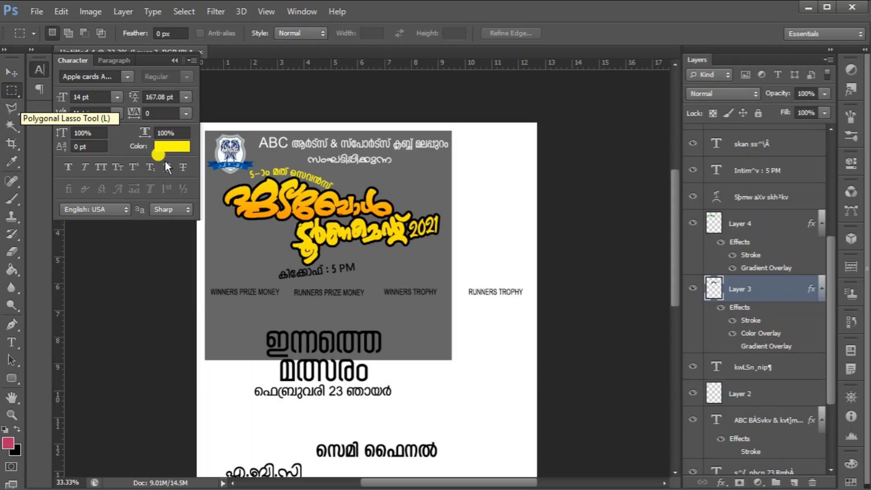
pyautogui.moveTo(315, 251); pyautogui.dragTo(435, 269)
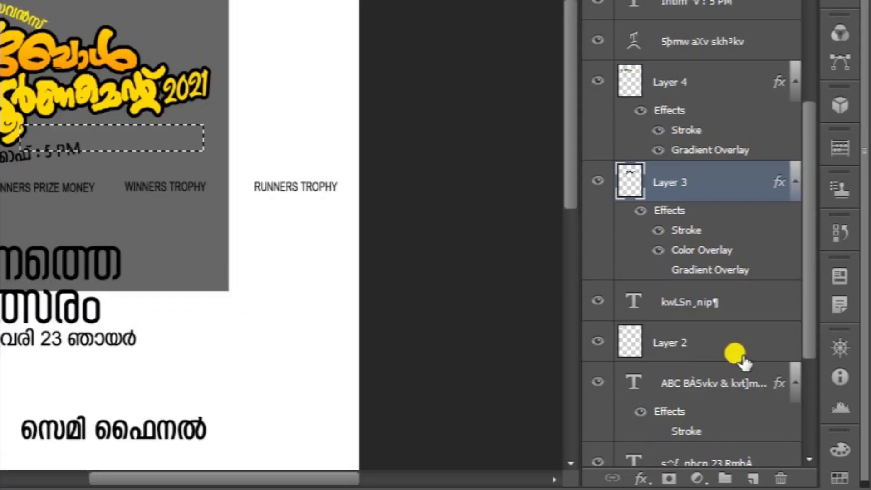
pyautogui.scroll(-3, 782, 402)
pyautogui.click(689, 411)
pyautogui.click(753, 476)
pyautogui.click(10, 390)
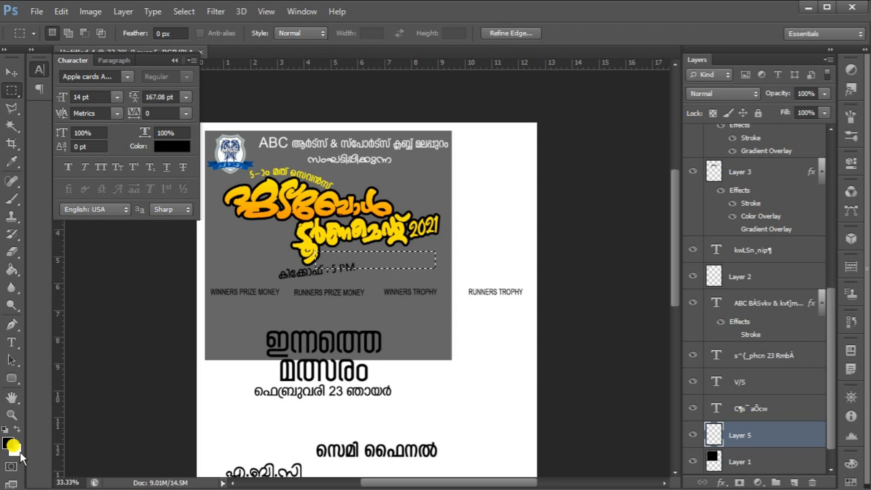
pyautogui.hotkey('ctrl', 'BackSpace')
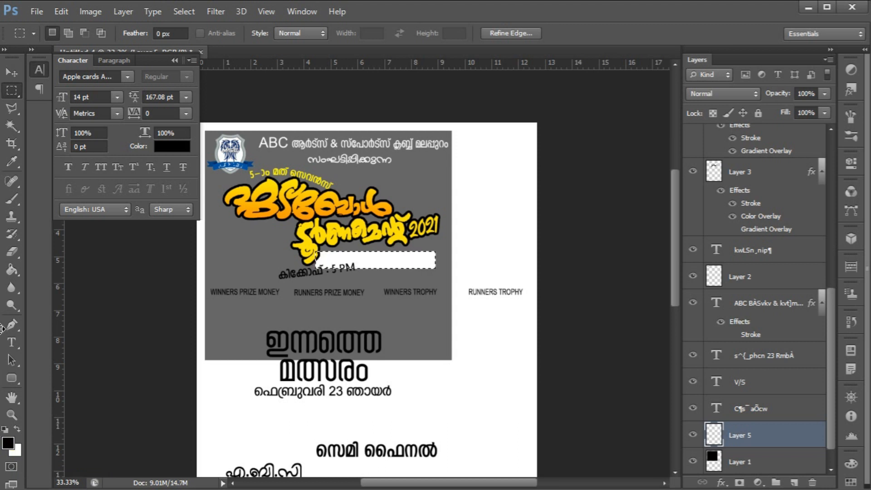
# Fade out the right end of the white bar with a large soft Eraser brush
pyautogui.click(12, 202)
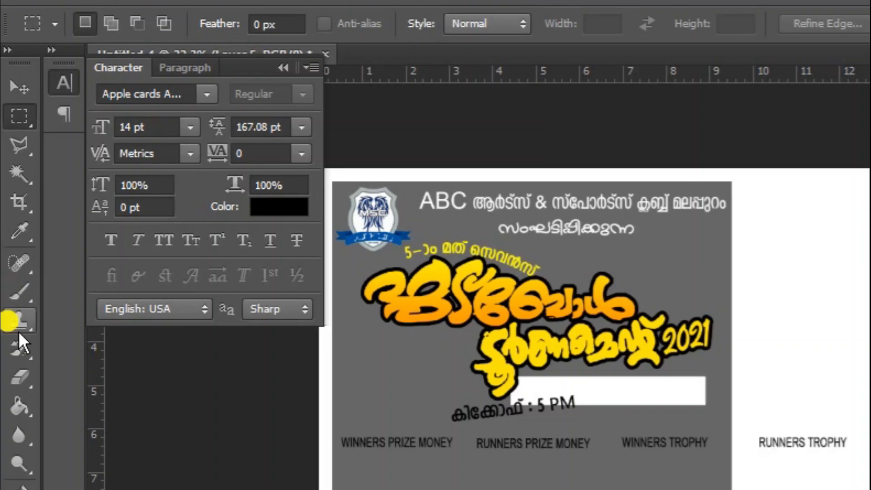
pyautogui.click(19, 374)
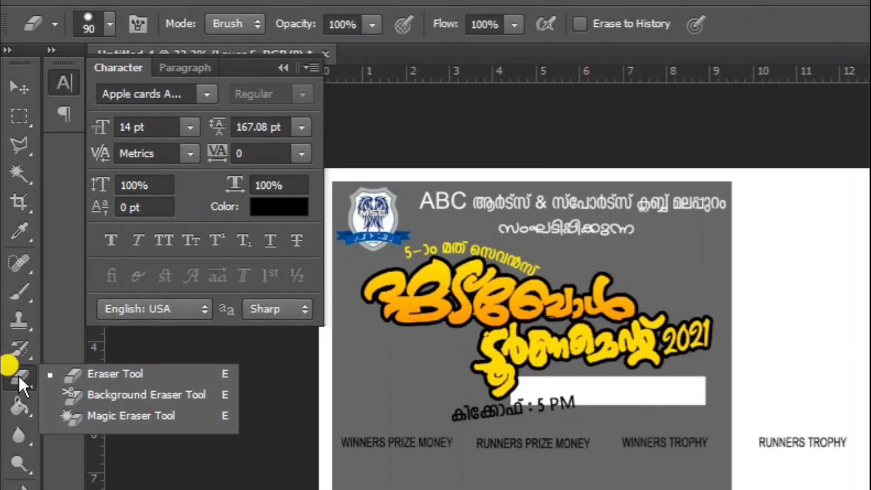
pyautogui.click(105, 53)
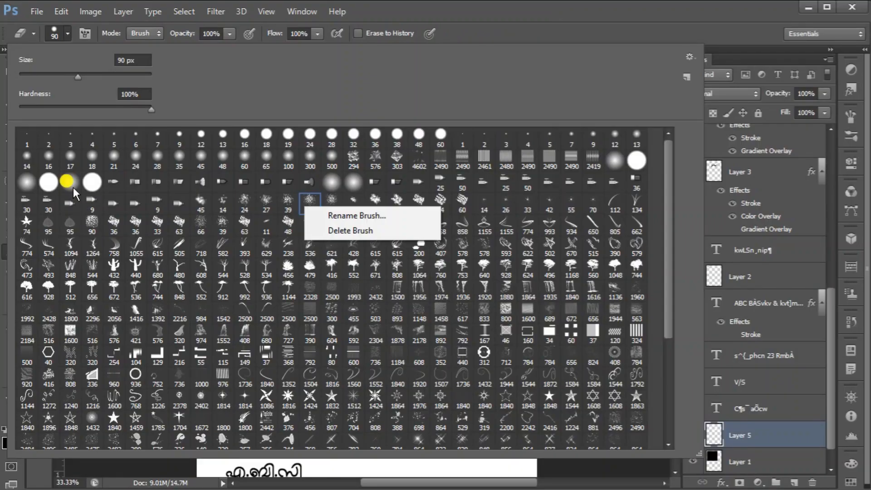
pyautogui.click(72, 187)
pyautogui.click(72, 187)
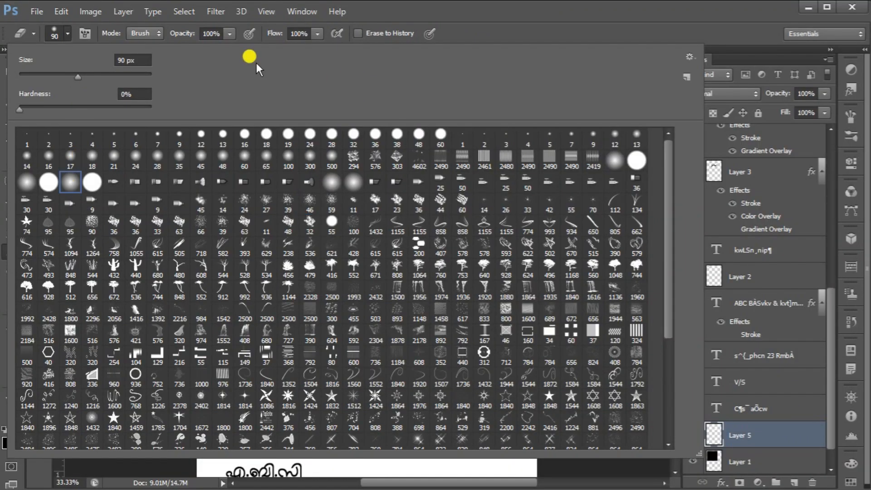
pyautogui.click(566, 10)
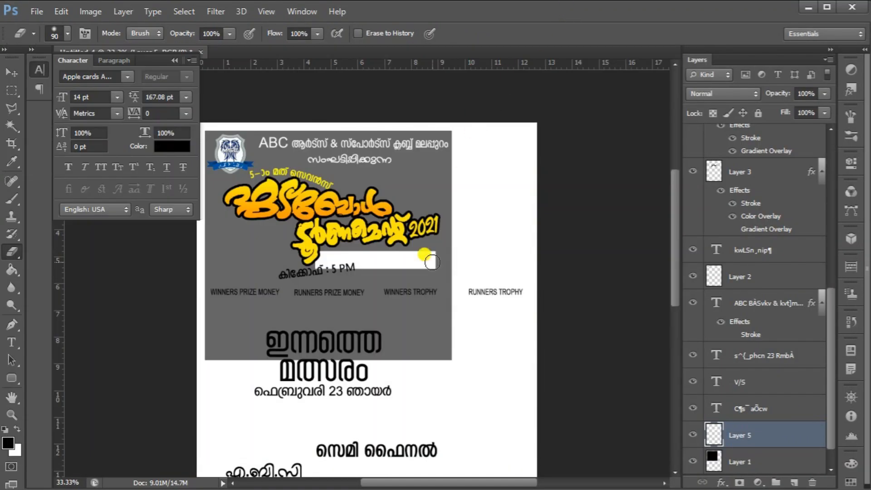
pyautogui.moveTo(432, 263)
pyautogui.mouseDown()
pyautogui.moveTo(468, 251)
pyautogui.moveTo(420, 269)
pyautogui.moveTo(430, 270)
pyautogui.moveTo(414, 249)
pyautogui.moveTo(422, 240)
pyautogui.moveTo(412, 284)
pyautogui.mouseUp()
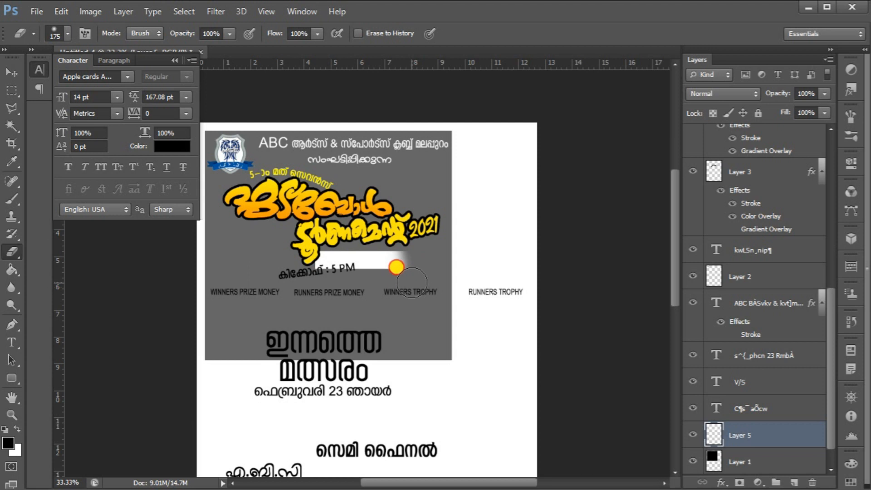
# Move the white bar up under the Tournament title, tilting it about -5.3° and nudging it into place
pyautogui.click(11, 73)
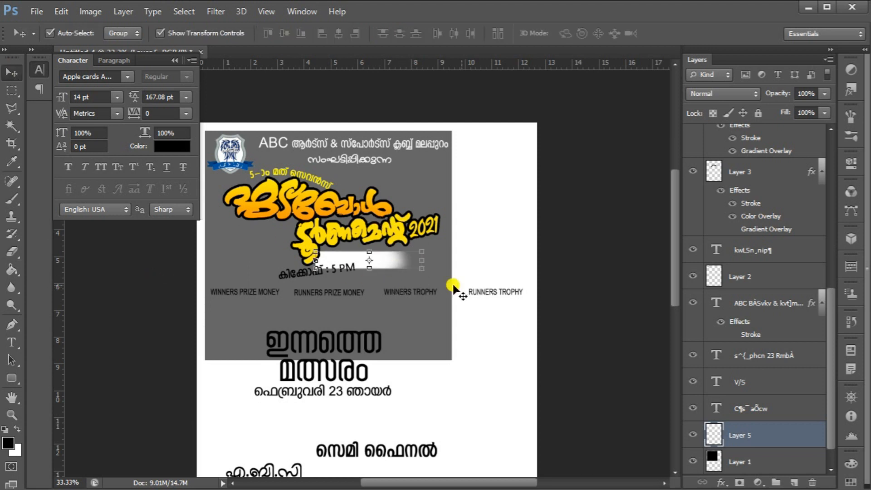
pyautogui.click(431, 273)
pyautogui.moveTo(431, 274); pyautogui.dragTo(380, 251)
pyautogui.moveTo(376, 251); pyautogui.dragTo(378, 253)
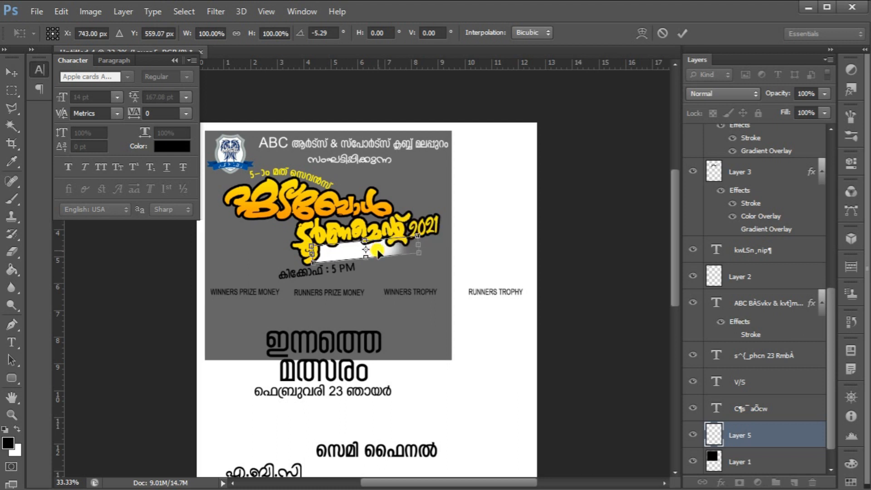
pyautogui.press('Down')
pyautogui.press('Down')
pyautogui.press('Down')
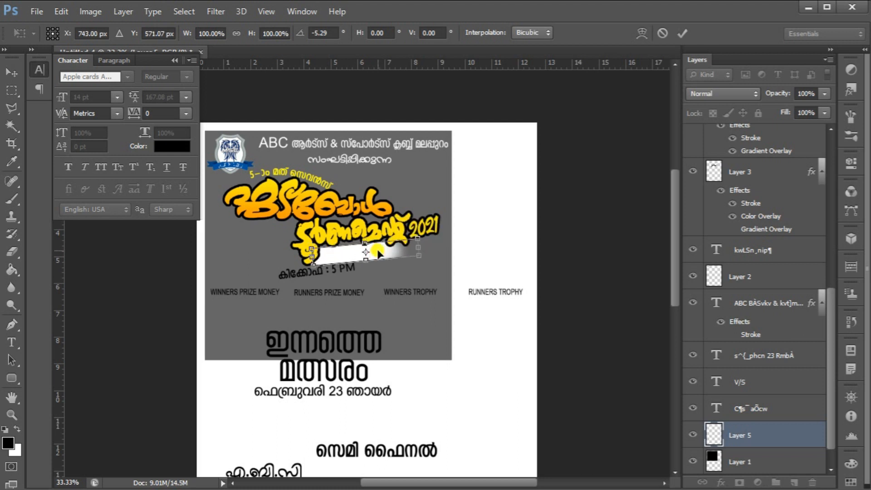
pyautogui.press('Return')
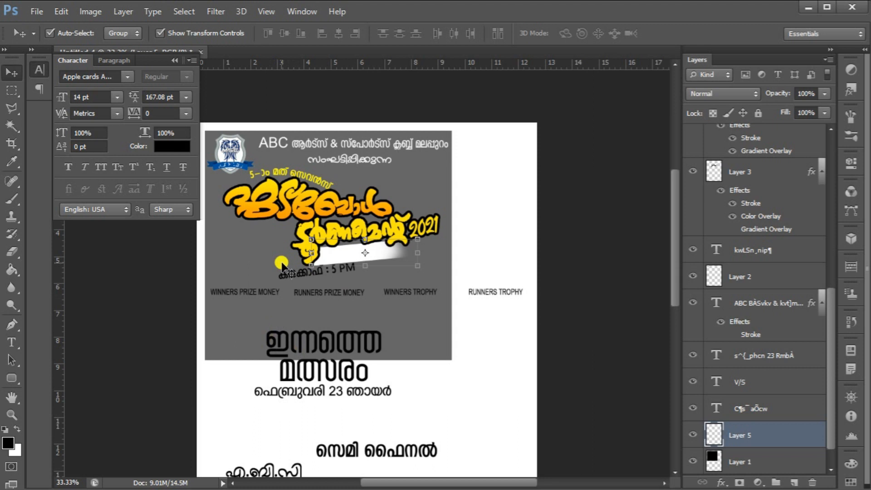
# Move the kickoff time text onto the white bar and rotate it slightly to match the tilt
pyautogui.moveTo(281, 274); pyautogui.dragTo(333, 257)
pyautogui.hotkey('ctrl', 't')
pyautogui.moveTo(411, 271); pyautogui.dragTo(410, 267)
pyautogui.press('Return')
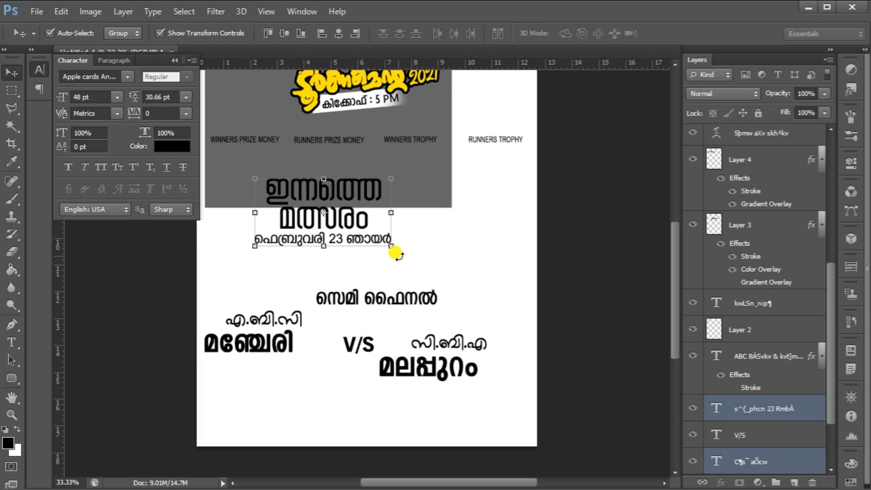
# Rotate the match-day heading block -90° and place it vertically along the poster's right edge
pyautogui.moveTo(389, 250); pyautogui.dragTo(389, 250)
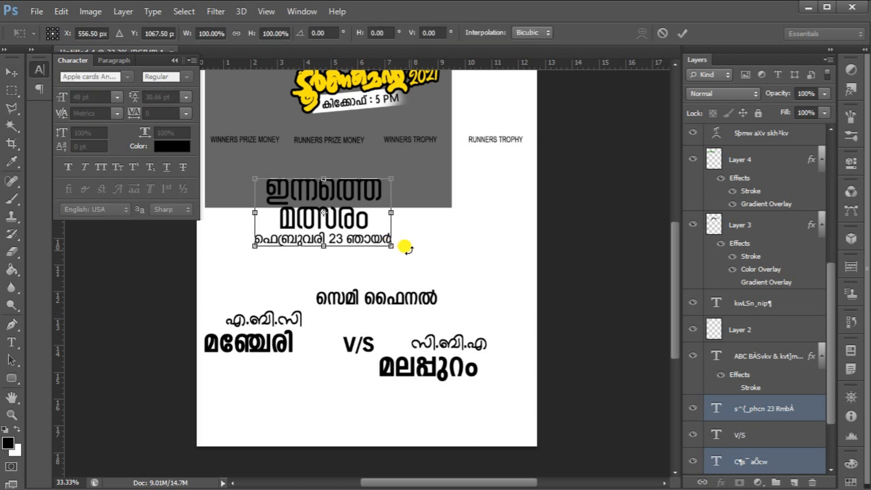
pyautogui.moveTo(407, 247); pyautogui.dragTo(330, 156)
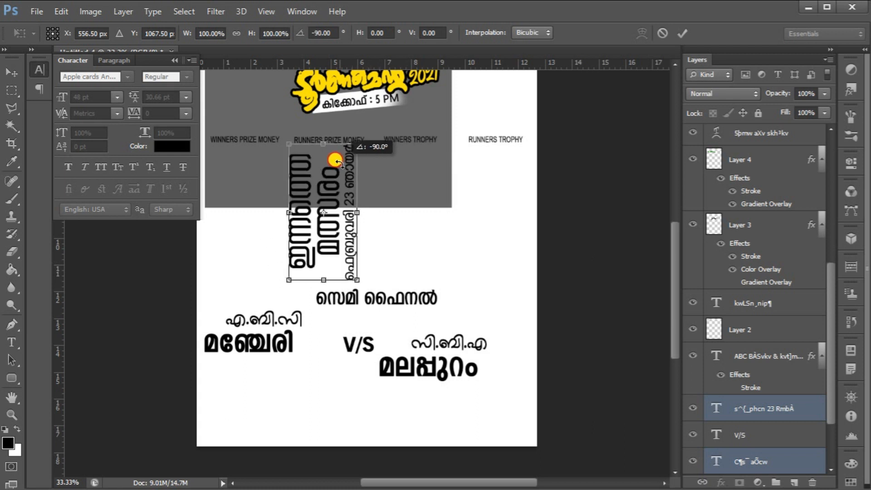
pyautogui.moveTo(332, 187); pyautogui.dragTo(510, 191)
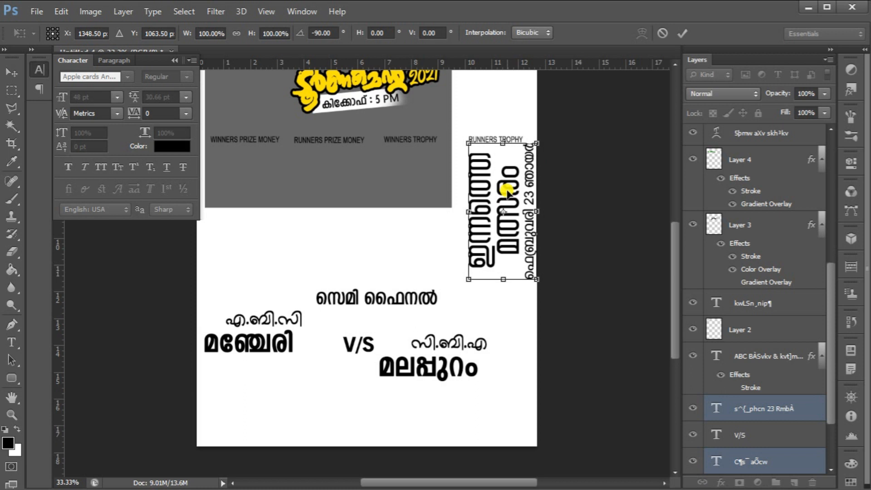
pyautogui.press('Left')
pyautogui.press('Left')
pyautogui.press('Left')
pyautogui.press('Left')
pyautogui.press('Return')
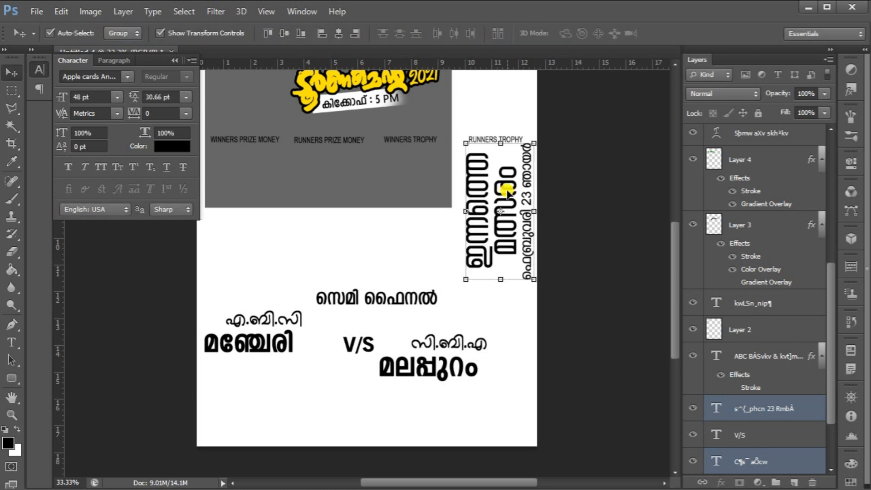
# Add a new layer and fill a square selection at the lower left of the header panel with white
pyautogui.scroll(5, 382, 151)
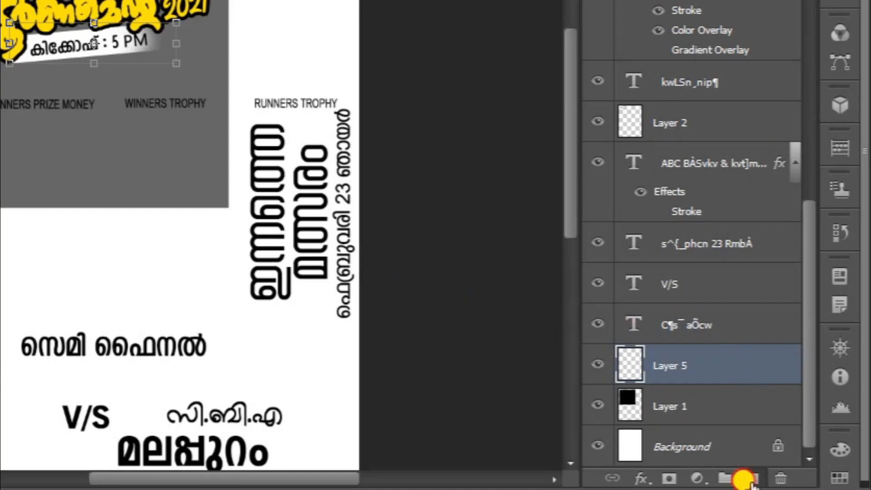
pyautogui.click(746, 479)
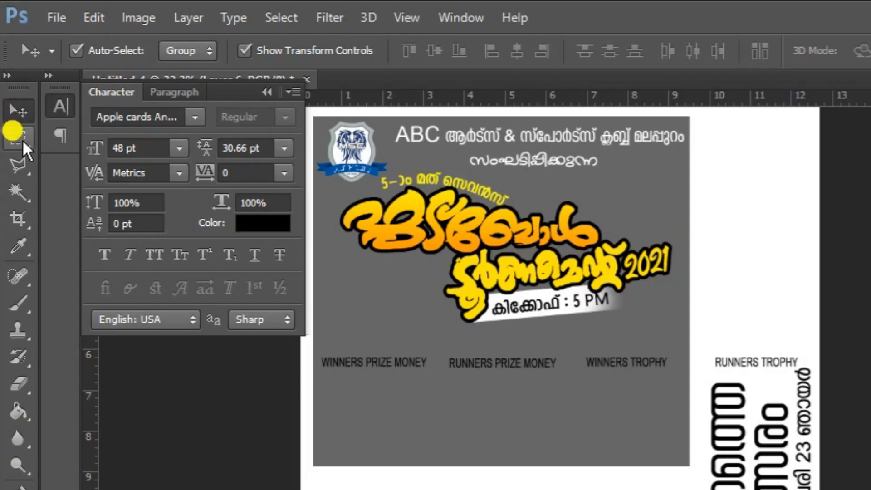
pyautogui.click(14, 93)
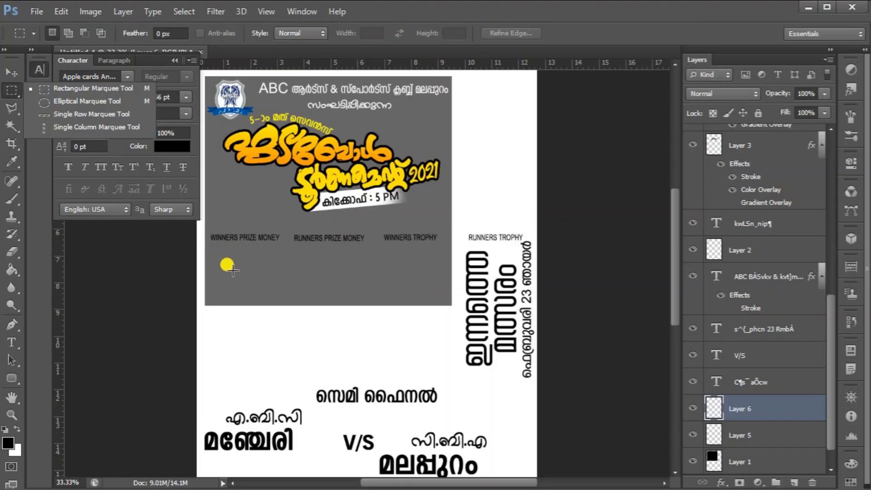
pyautogui.moveTo(348, 405); pyautogui.dragTo(381, 429)
pyautogui.moveTo(250, 281); pyautogui.dragTo(288, 327)
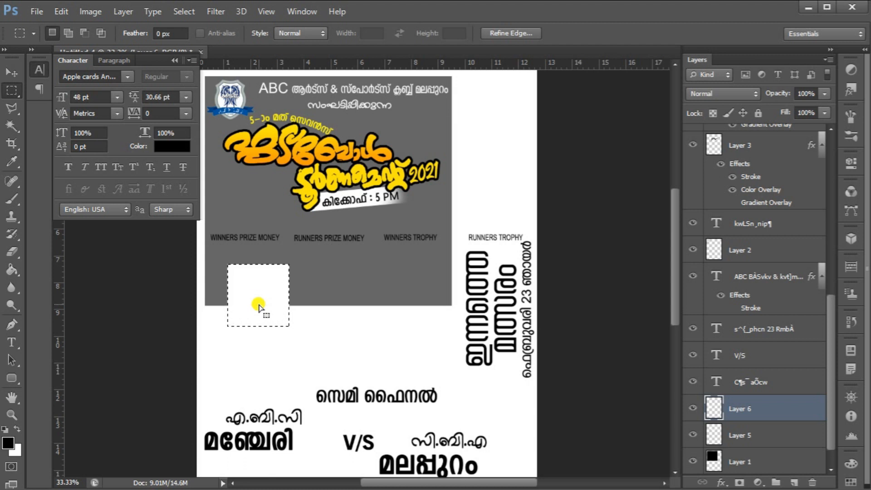
pyautogui.hotkey('ctrl', 'd')
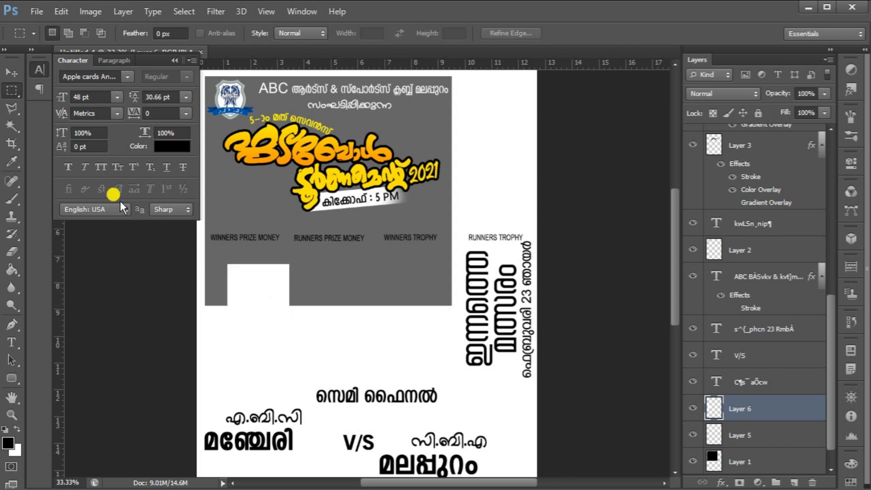
# Draw a rounded rectangle bar about 342 x 66 px across the top of the white square and fill it crimson
pyautogui.click(795, 481)
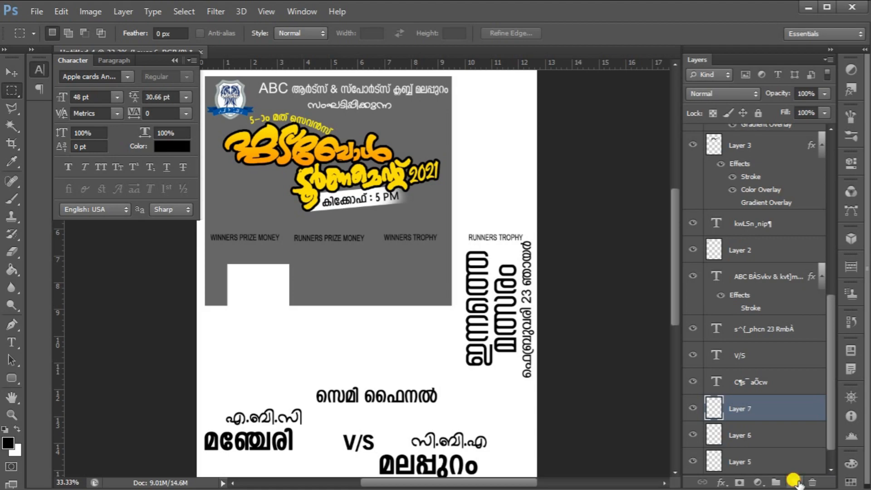
pyautogui.click(11, 379)
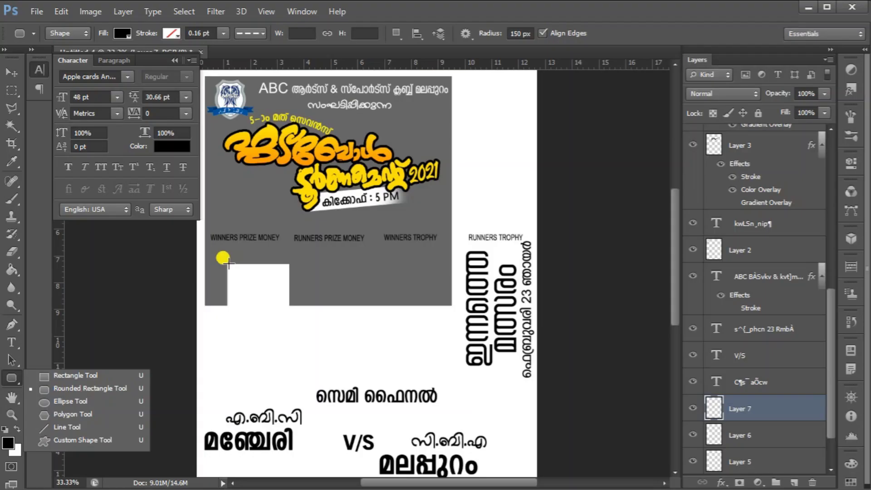
pyautogui.click(372, 122)
pyautogui.moveTo(234, 258); pyautogui.dragTo(296, 269)
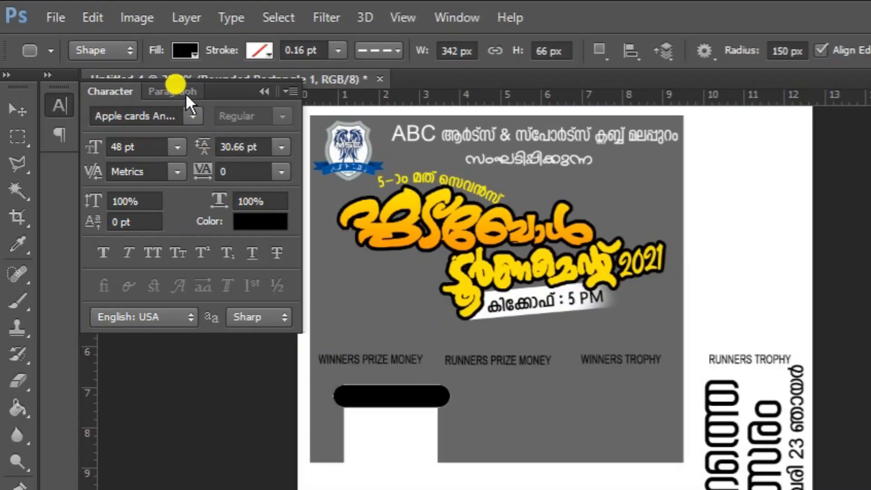
pyautogui.click(189, 49)
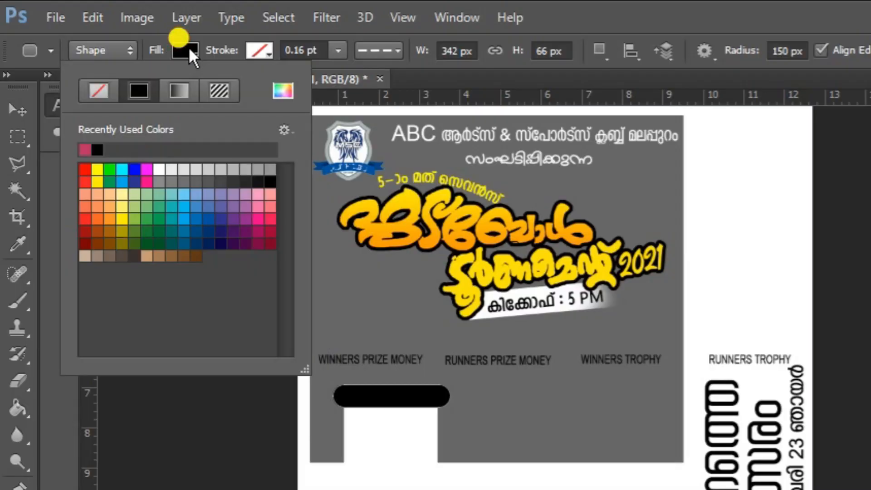
pyautogui.click(270, 229)
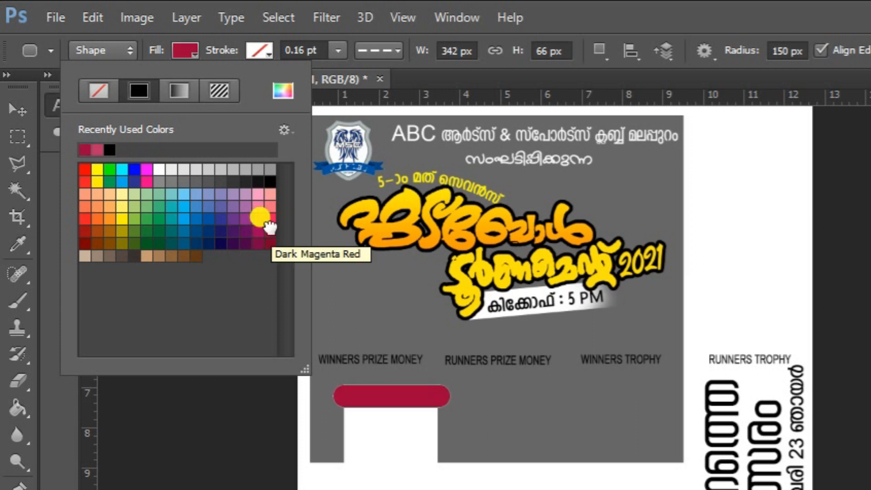
# Move the crimson bar and white square together under the WINNERS PRIZE MONEY label
pyautogui.click(12, 112)
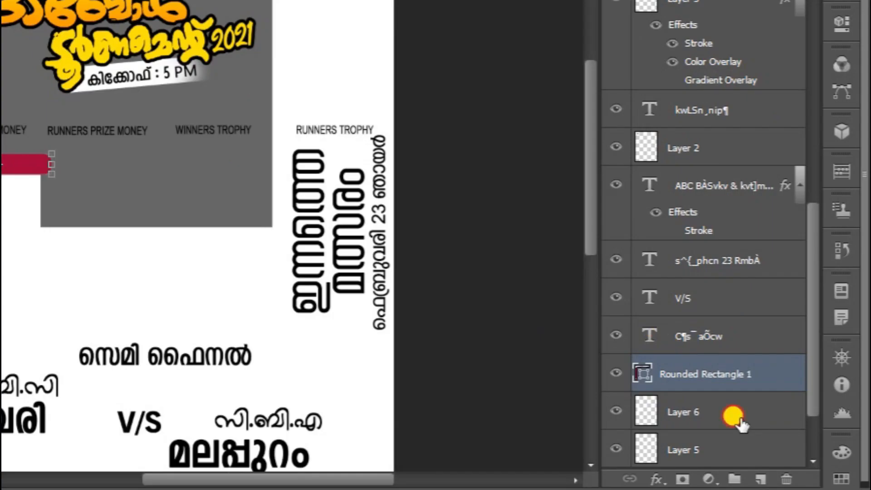
pyautogui.keyDown('shift'); pyautogui.click(738, 419); pyautogui.keyUp('shift')
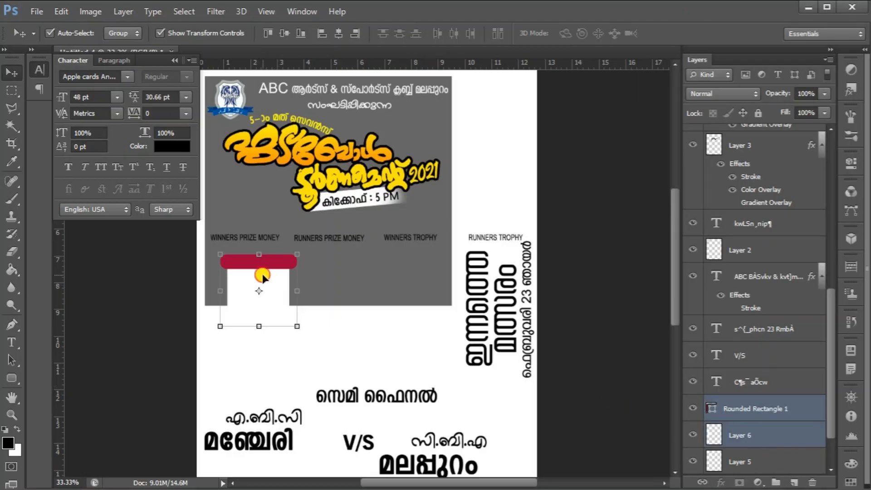
pyautogui.moveTo(262, 276); pyautogui.dragTo(251, 251)
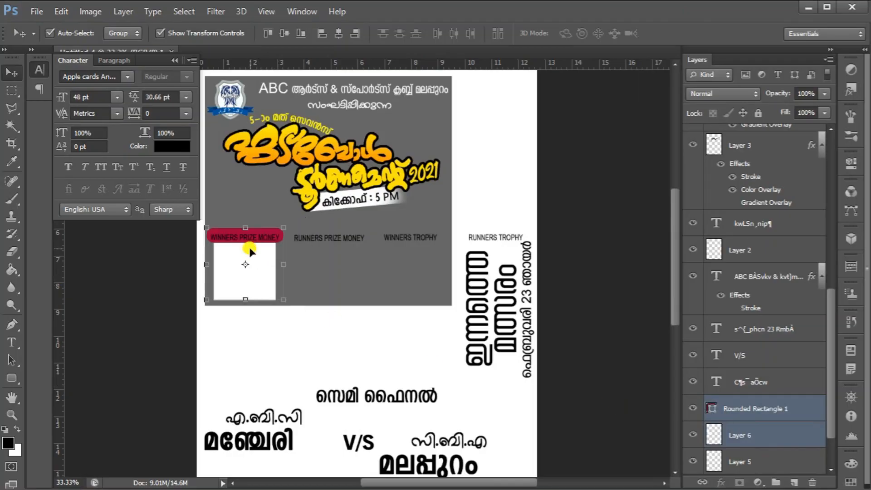
pyautogui.press('Right')
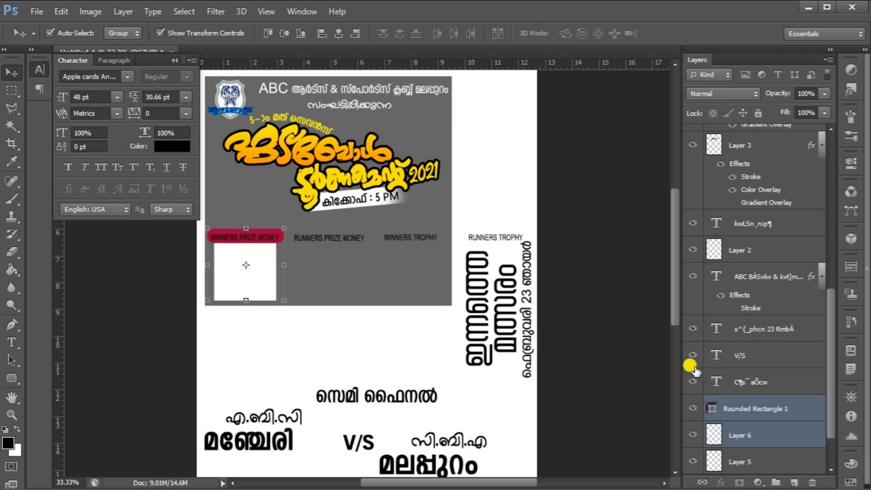
# Duplicate the bar and square pair and move the copy under the RUNNERS PRIZE MONEY label
pyautogui.click(807, 426)
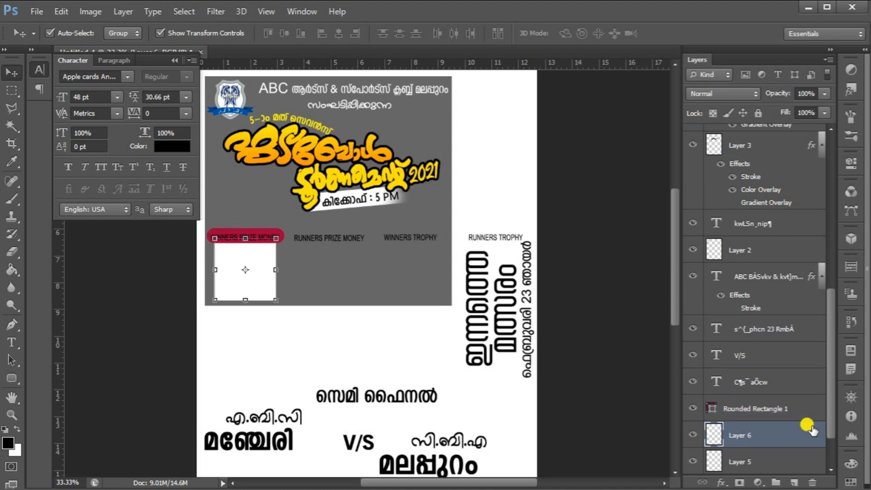
pyautogui.keyDown('shift'); pyautogui.click(776, 407); pyautogui.keyUp('shift')
pyautogui.hotkey('ctrl', 'j')
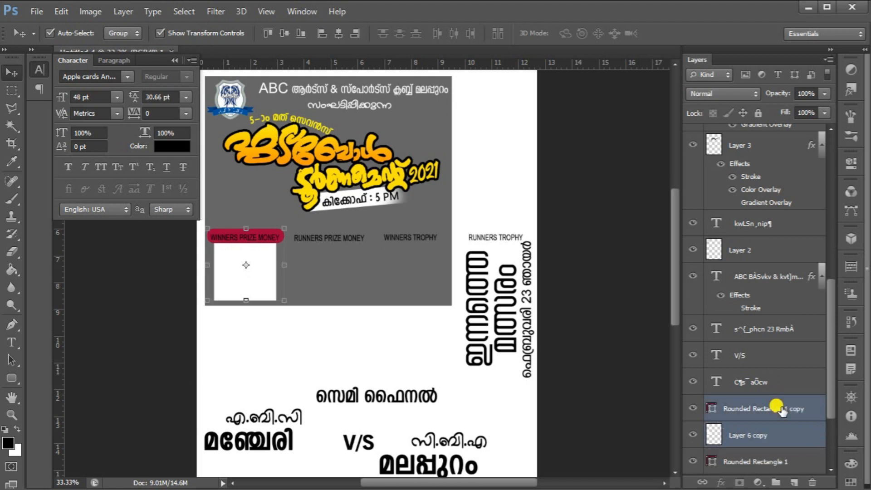
pyautogui.scroll(-1, 809, 472)
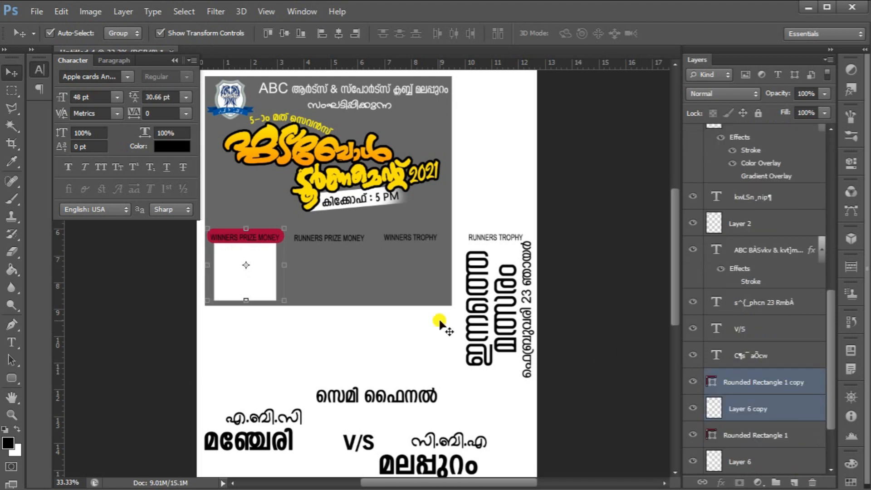
pyautogui.hotkey('ctrl', 't')
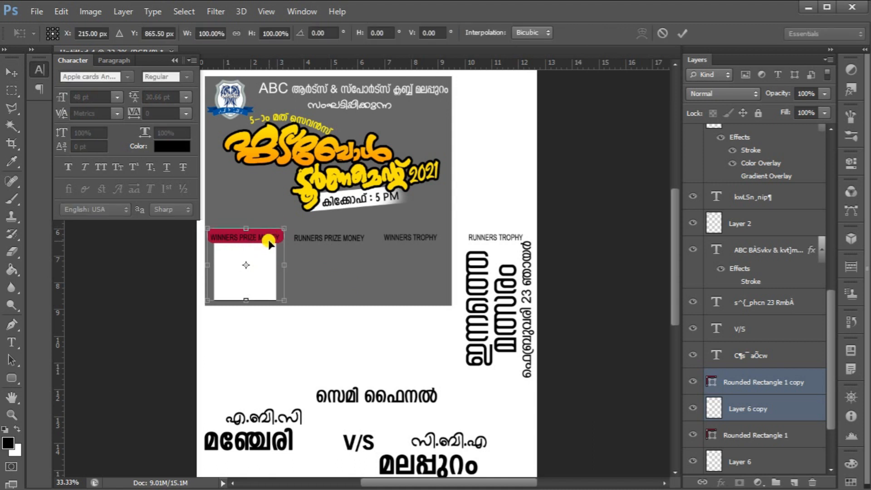
pyautogui.moveTo(269, 243); pyautogui.dragTo(359, 243)
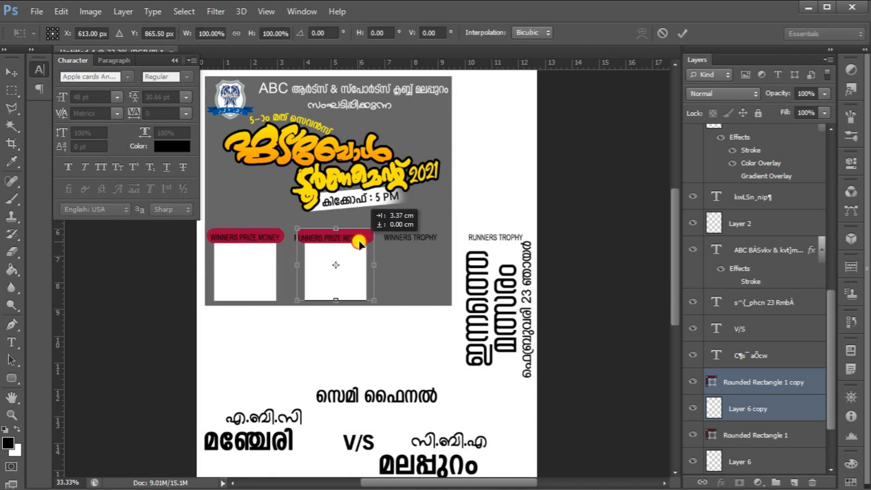
pyautogui.press('Left')
pyautogui.press('Left')
pyautogui.press('Left')
pyautogui.press('Left')
pyautogui.press('Left')
pyautogui.press('Left')
pyautogui.press('Left')
pyautogui.press('Left')
pyautogui.press('Left')
pyautogui.press('Left')
pyautogui.press('Left')
pyautogui.press('Left')
pyautogui.press('Left')
pyautogui.press('Left')
pyautogui.press('Left')
pyautogui.hotkey('shift', 'Left')
pyautogui.hotkey('shift', 'Left')
pyautogui.hotkey('shift', 'Left')
pyautogui.press('Return')
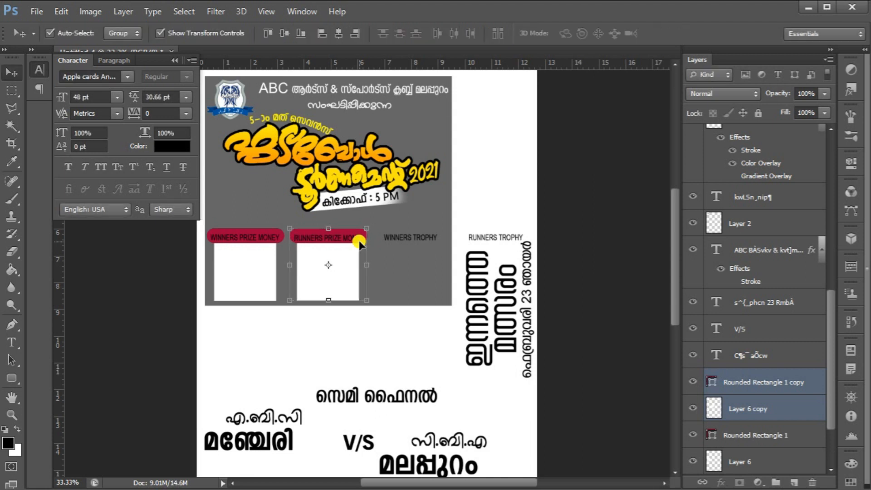
# Duplicate the pair again and shift the copy right under the WINNERS TROPHY label
pyautogui.hotkey('ctrl', 'j')
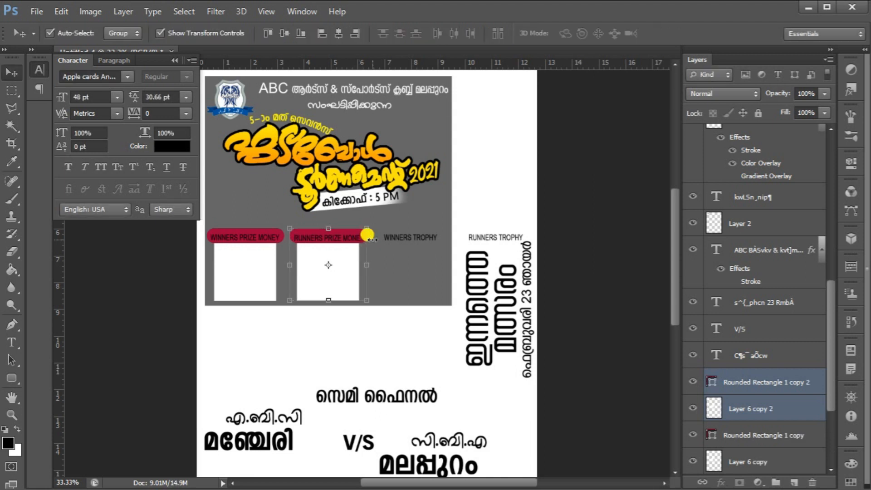
pyautogui.click(365, 231)
pyautogui.hotkey('shift', 'Right')
pyautogui.hotkey('shift', 'Right')
pyautogui.hotkey('shift', 'Right')
pyautogui.hotkey('shift', 'Right')
pyautogui.hotkey('shift', 'Right')
pyautogui.hotkey('shift', 'Right')
pyautogui.hotkey('shift', 'Right')
pyautogui.hotkey('shift', 'Right')
pyautogui.hotkey('shift', 'Right')
pyautogui.hotkey('shift', 'Right')
pyautogui.hotkey('shift', 'Right')
pyautogui.hotkey('shift', 'Right')
pyautogui.hotkey('shift', 'Right')
pyautogui.hotkey('shift', 'Right')
pyautogui.hotkey('shift', 'Right')
pyautogui.hotkey('shift', 'Right')
pyautogui.hotkey('shift', 'Right')
pyautogui.hotkey('shift', 'Right')
pyautogui.hotkey('shift', 'Right')
pyautogui.hotkey('shift', 'Right')
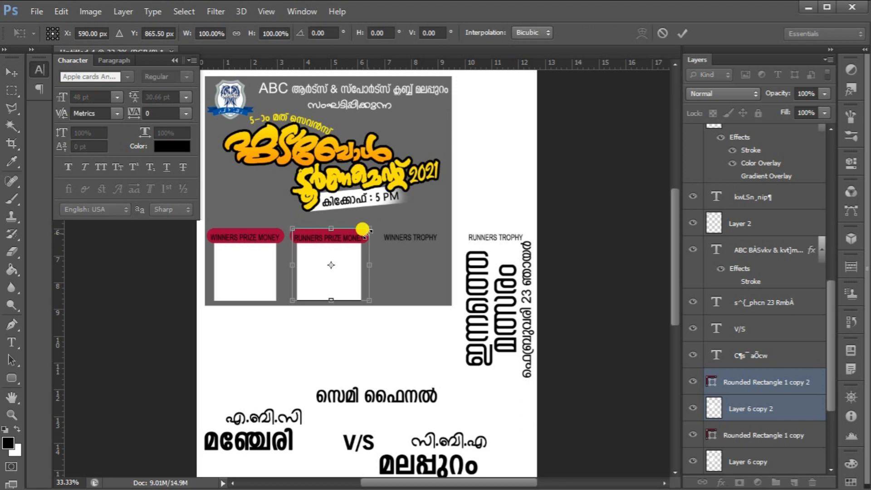
pyautogui.hotkey('shift', 'Right')
pyautogui.hotkey('shift', 'Right')
pyautogui.hotkey('shift', 'Right')
pyautogui.hotkey('shift', 'Right')
pyautogui.hotkey('shift', 'Right')
pyautogui.hotkey('shift', 'Right')
pyautogui.hotkey('shift', 'Right')
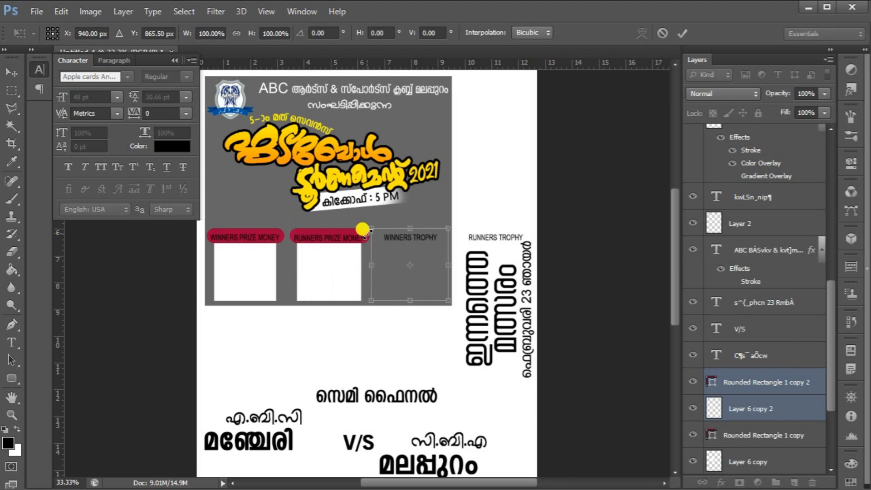
pyautogui.press('Return')
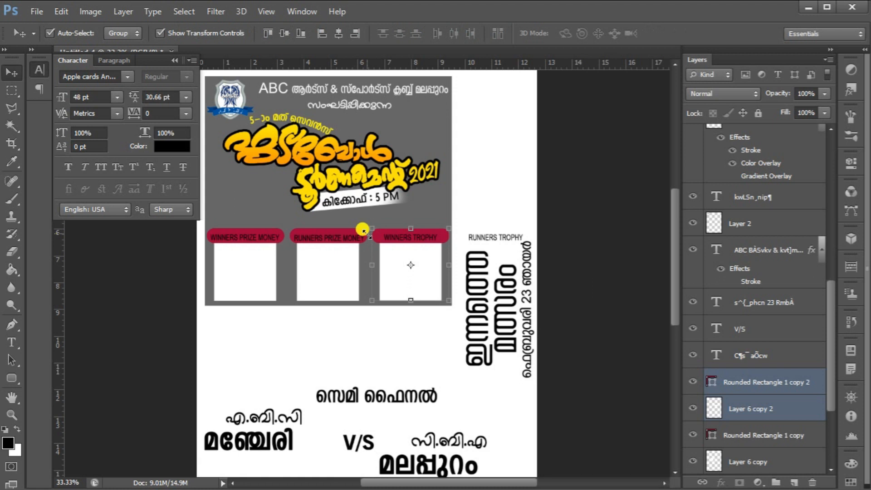
# Duplicate the pair once more and shift the copy right under the RUNNERS TROPHY label
pyautogui.hotkey('ctrl', 'j')
pyautogui.hotkey('shift', 'Right')
pyautogui.hotkey('shift', 'Right')
pyautogui.hotkey('shift', 'Right')
pyautogui.hotkey('shift', 'Right')
pyautogui.hotkey('shift', 'Right')
pyautogui.hotkey('shift', 'Right')
pyautogui.hotkey('shift', 'Right')
pyautogui.hotkey('shift', 'Right')
pyautogui.hotkey('shift', 'Right')
pyautogui.hotkey('shift', 'Right')
pyautogui.hotkey('shift', 'Right')
pyautogui.hotkey('shift', 'Right')
pyautogui.hotkey('shift', 'Right')
pyautogui.hotkey('shift', 'Right')
pyautogui.hotkey('shift', 'Right')
pyautogui.hotkey('shift', 'Right')
pyautogui.hotkey('shift', 'Right')
pyautogui.hotkey('shift', 'Right')
pyautogui.hotkey('shift', 'Right')
pyautogui.hotkey('shift', 'Right')
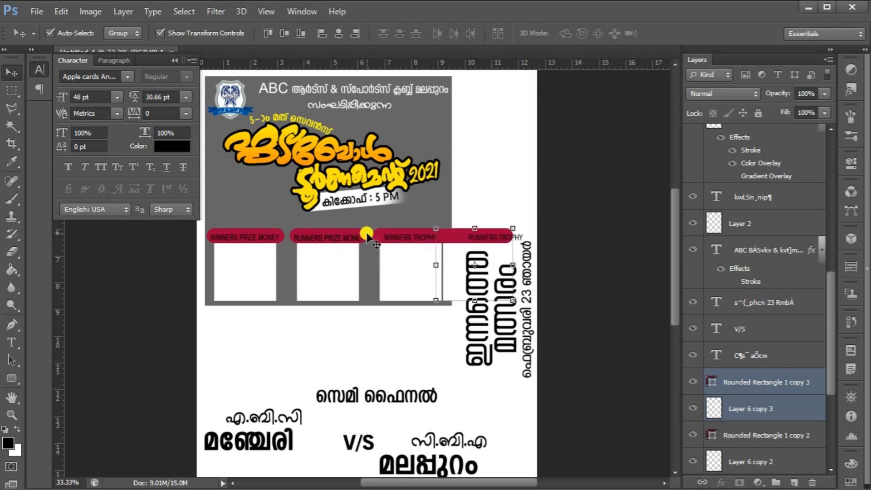
pyautogui.hotkey('shift', 'Right')
pyautogui.hotkey('shift', 'Right')
pyautogui.hotkey('shift', 'Right')
pyautogui.hotkey('shift', 'Right')
pyautogui.hotkey('shift', 'Right')
pyautogui.hotkey('shift', 'Right')
pyautogui.hotkey('shift', 'Right')
pyautogui.hotkey('shift', 'Right')
pyautogui.hotkey('shift', 'Right')
pyautogui.hotkey('shift', 'Right')
pyautogui.hotkey('shift', 'Right')
pyautogui.hotkey('shift', 'Right')
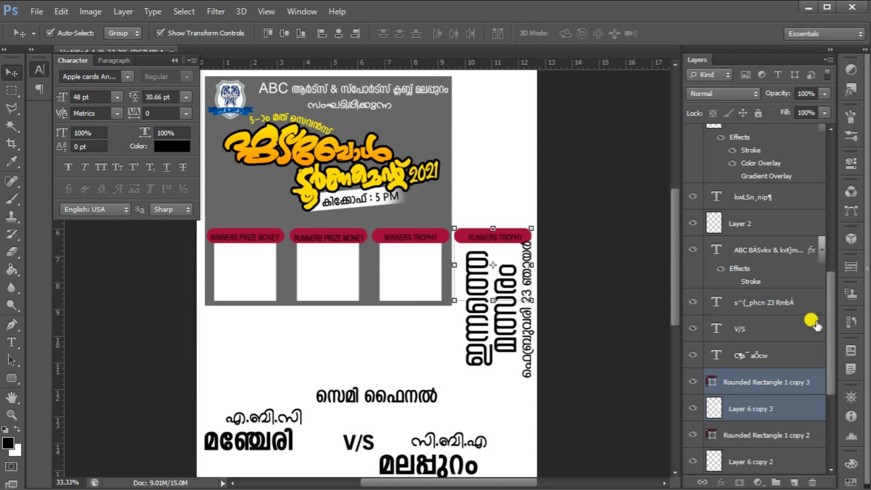
# Select all four bar and square pairs and scale them to about 73% to fit inside the header panel
pyautogui.moveTo(830, 317); pyautogui.dragTo(828, 362)
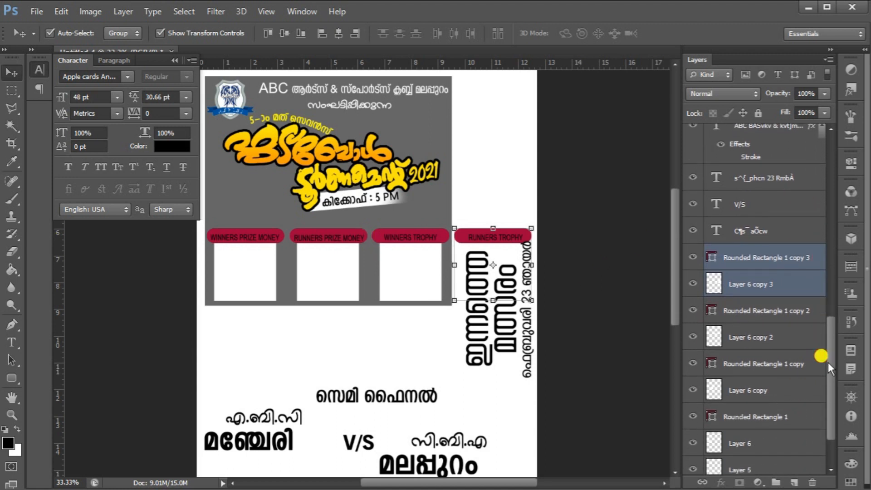
pyautogui.click(794, 267)
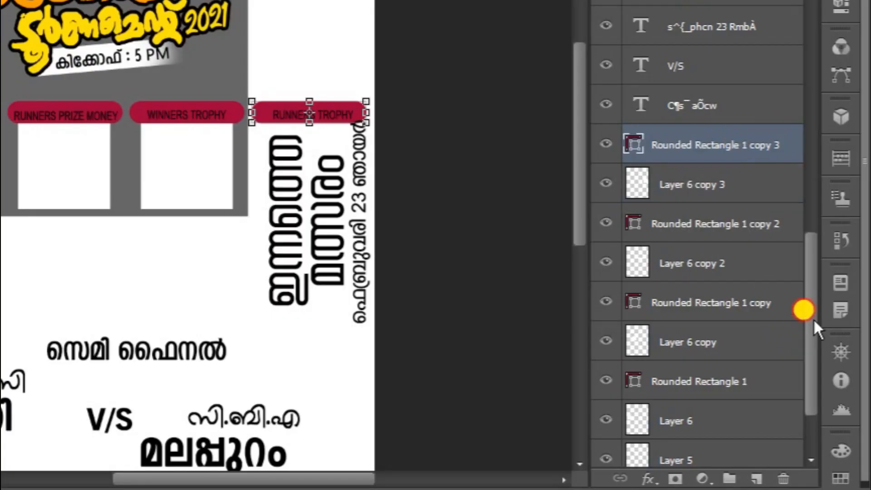
pyautogui.moveTo(812, 318); pyautogui.dragTo(814, 338)
pyautogui.keyDown('ctrl'); pyautogui.click(754, 357); pyautogui.keyUp('ctrl')
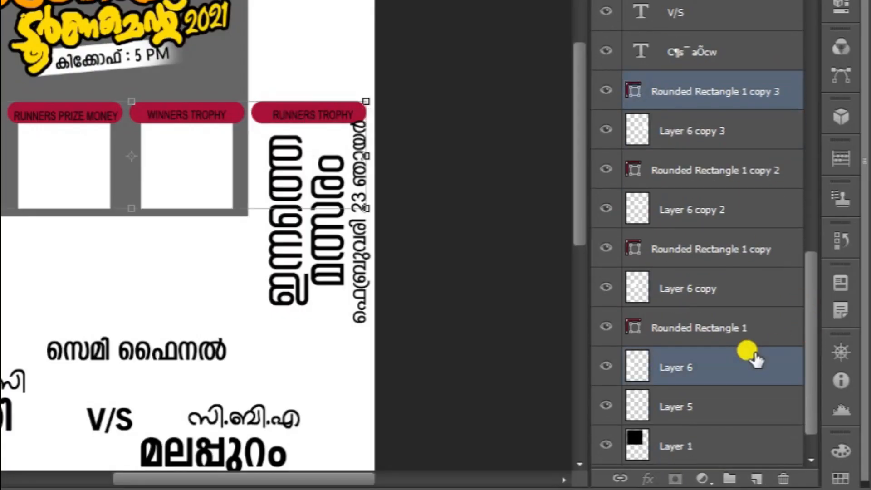
pyautogui.click(738, 91)
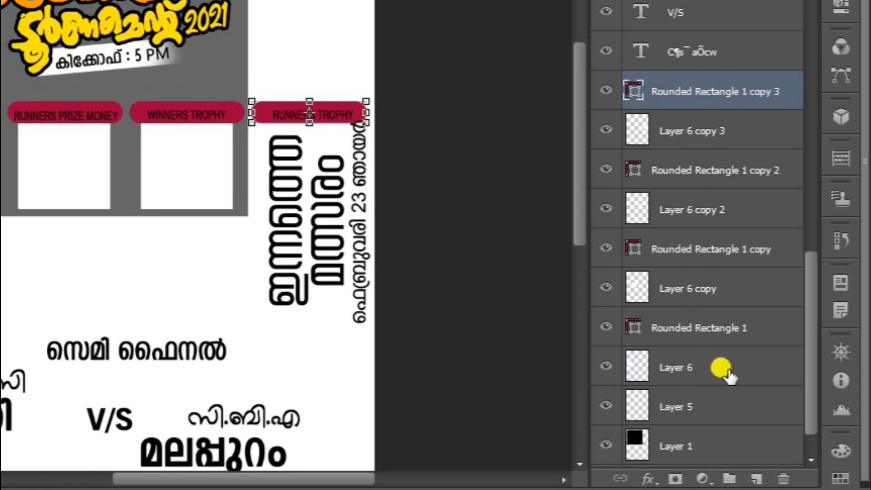
pyautogui.keyDown('shift'); pyautogui.click(750, 369); pyautogui.keyUp('shift')
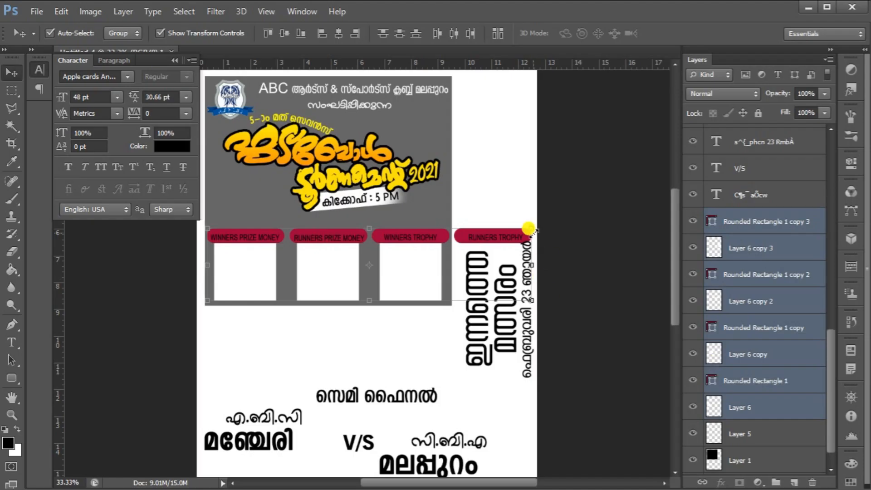
pyautogui.click(364, 100)
pyautogui.moveTo(527, 225); pyautogui.dragTo(434, 253)
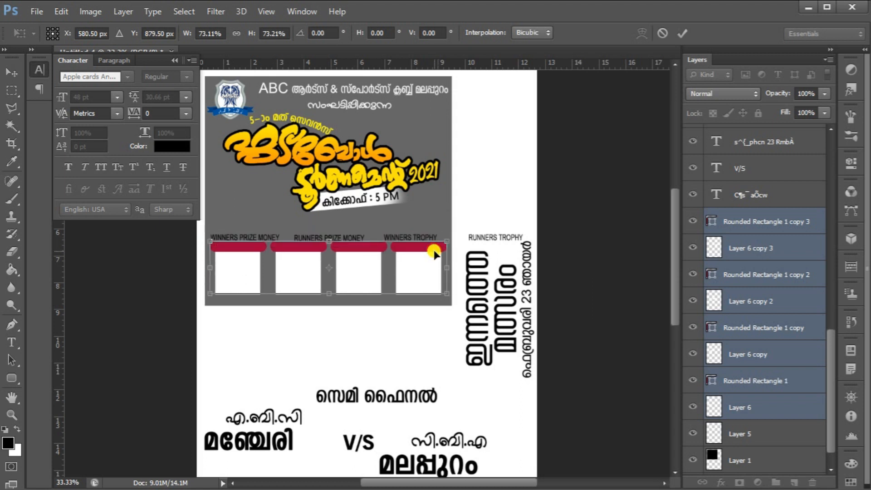
pyautogui.press('Return')
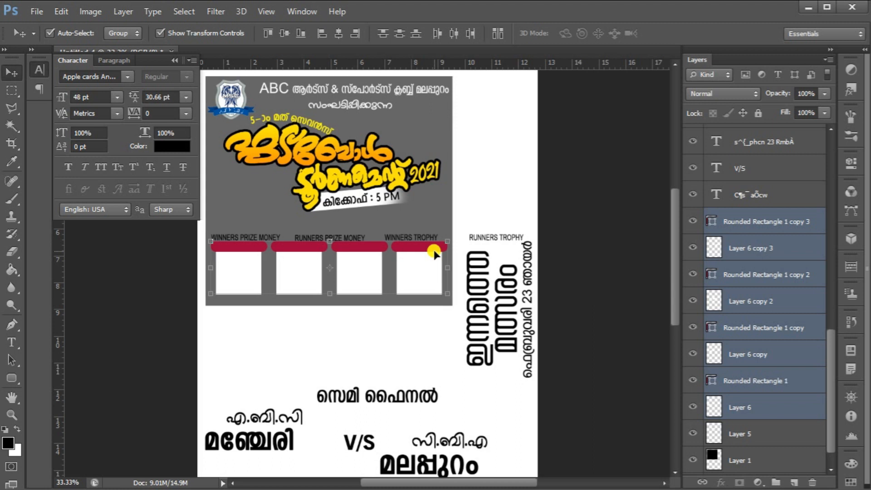
# Select the four prize and trophy labels and scale them to about 73%, placing each on its crimson bar
pyautogui.hotkey('ctrl', '+')
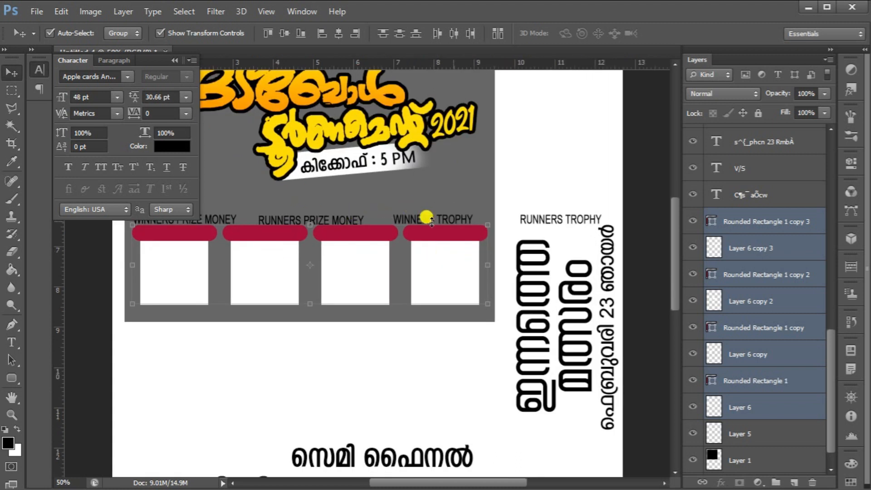
pyautogui.scroll(3, 725, 213)
pyautogui.scroll(5, 726, 213)
pyautogui.click(739, 179)
pyautogui.scroll(2, 741, 181)
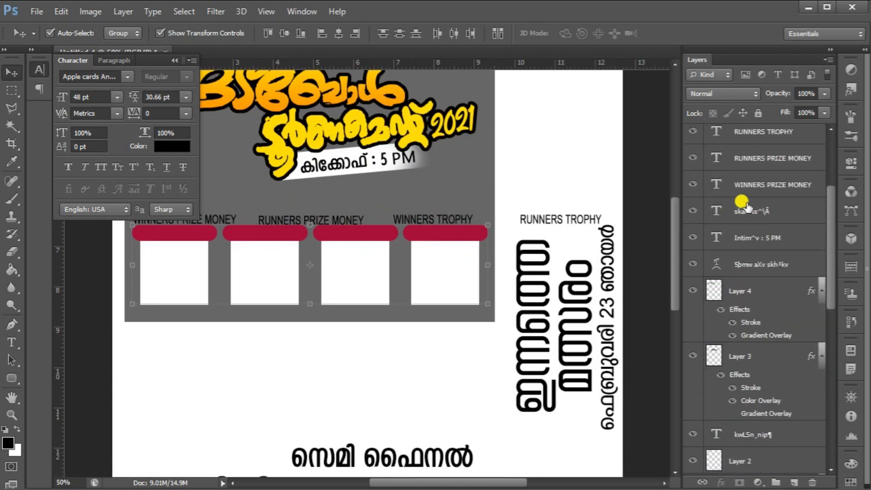
pyautogui.scroll(2, 703, 78)
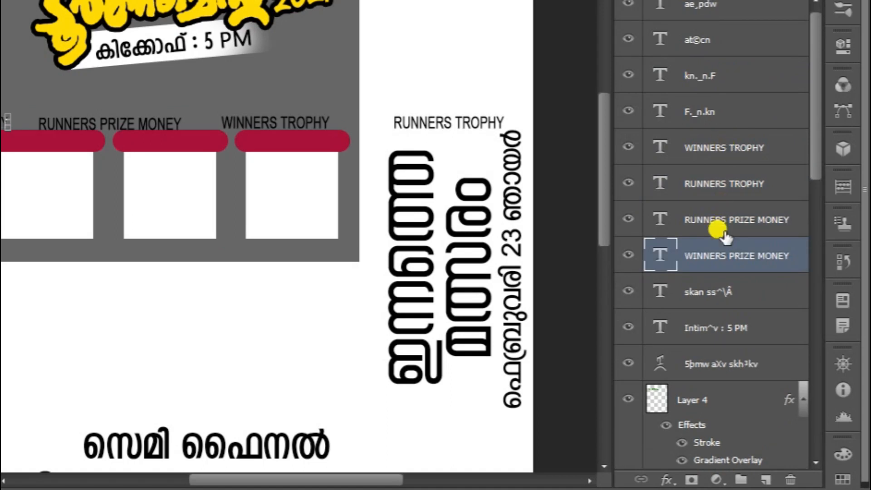
pyautogui.keyDown('shift'); pyautogui.click(719, 147); pyautogui.keyUp('shift')
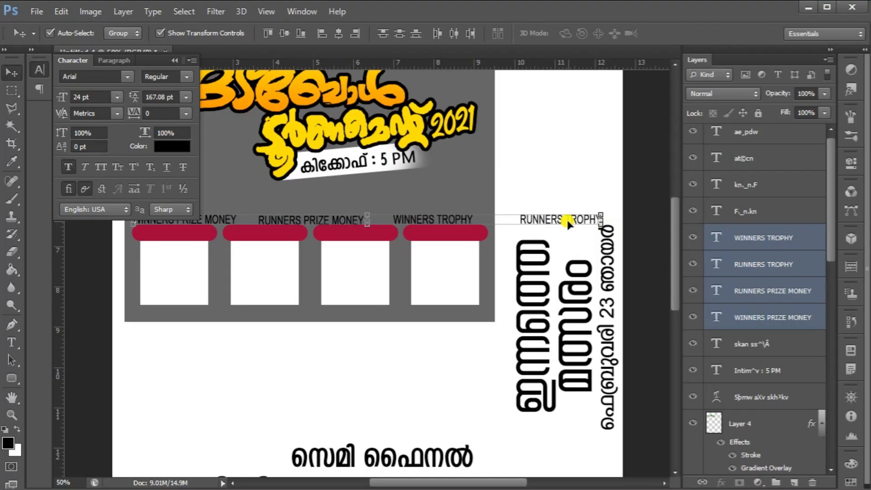
pyautogui.click(602, 213)
pyautogui.moveTo(597, 210); pyautogui.dragTo(466, 233)
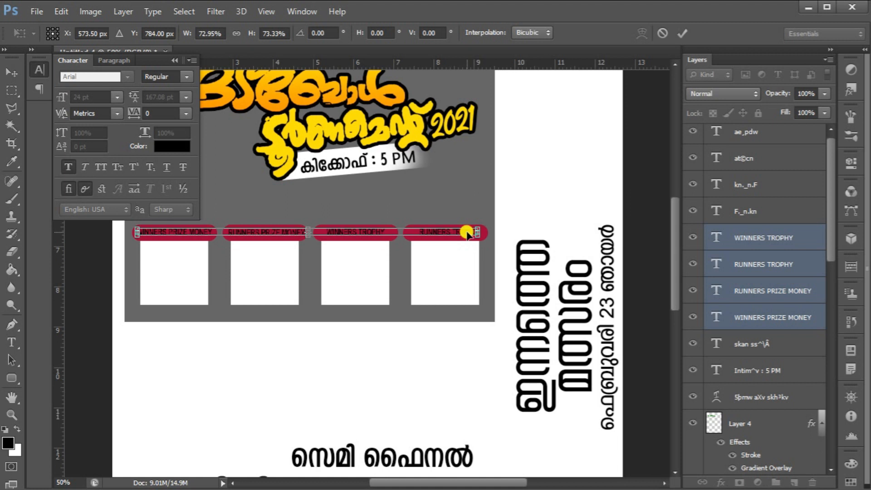
pyautogui.press('Return')
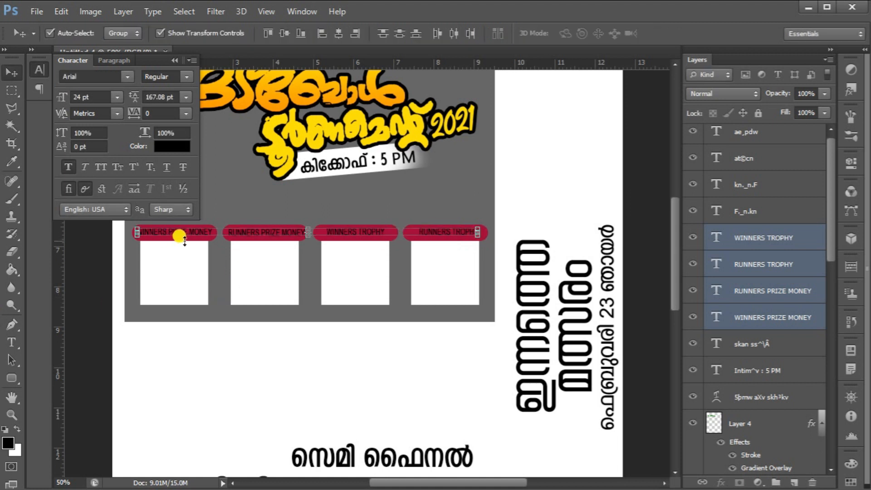
# Set the color of the four labels to white (ffffff)
pyautogui.click(171, 145)
pyautogui.click(496, 142)
pyautogui.click(496, 140)
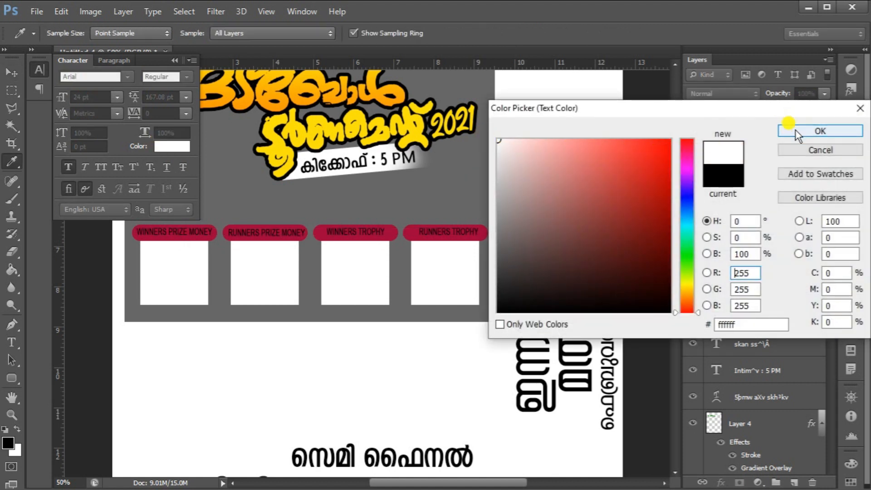
pyautogui.click(794, 129)
# Select the title artwork, subtitle and kickoff banner layers together and nudge them down within the header panel
pyautogui.scroll(5, 434, 146)
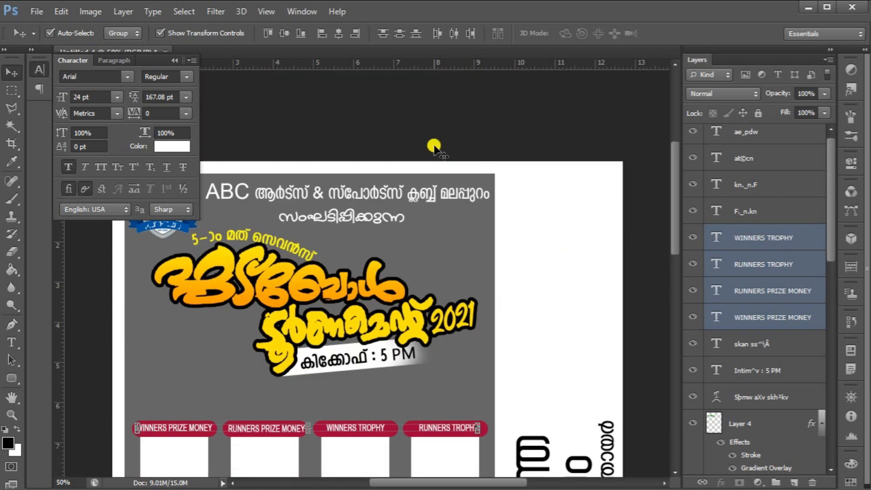
pyautogui.click(307, 268)
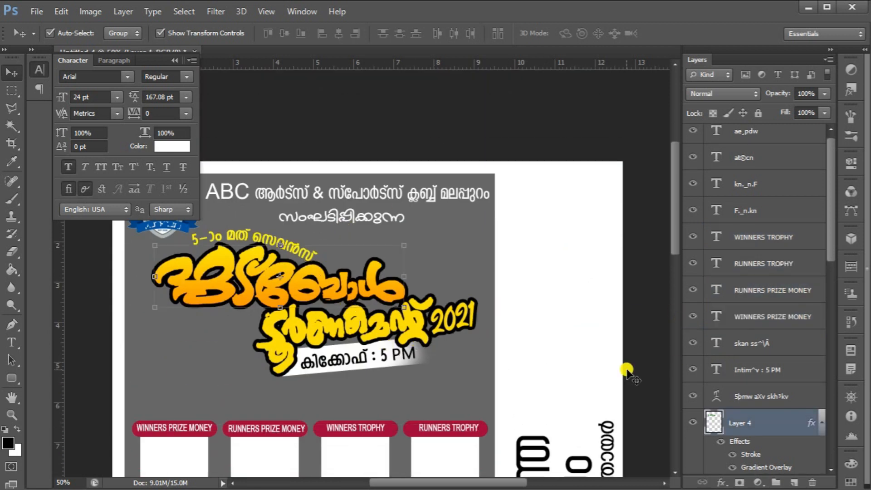
pyautogui.scroll(-3, 776, 428)
pyautogui.keyDown('shift'); pyautogui.click(767, 407); pyautogui.keyUp('shift')
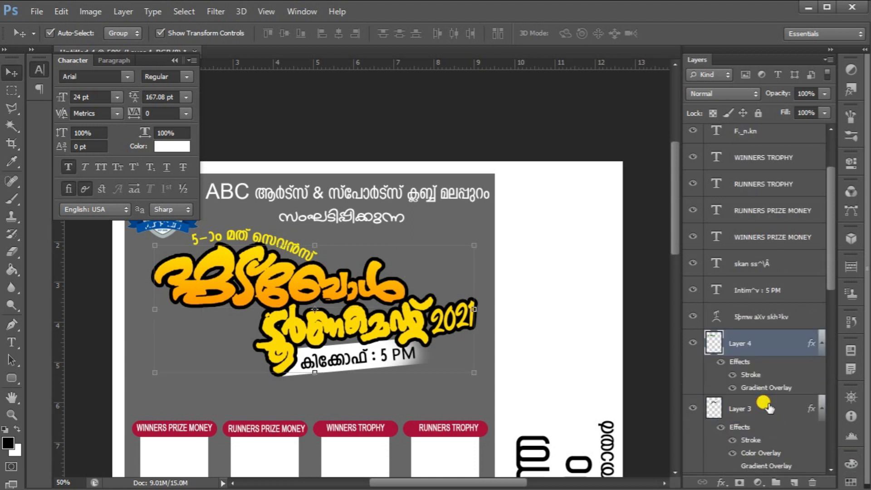
pyautogui.scroll(-10, 767, 406)
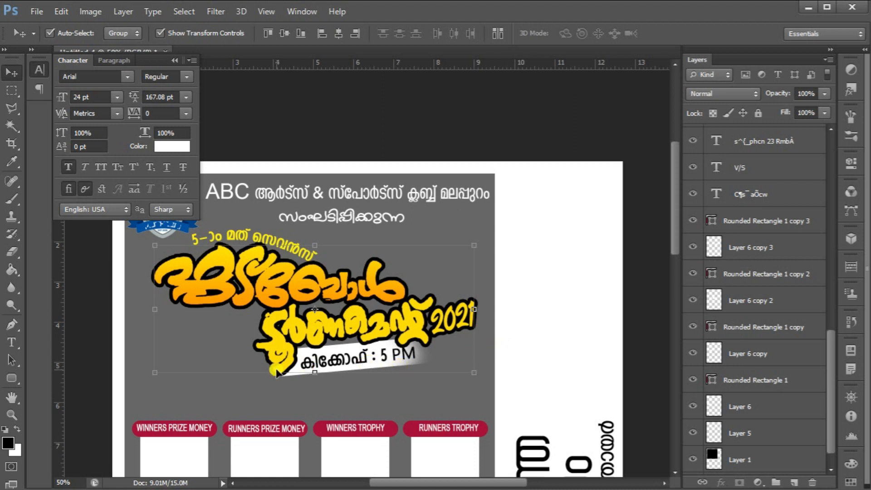
pyautogui.scroll(-1, 757, 402)
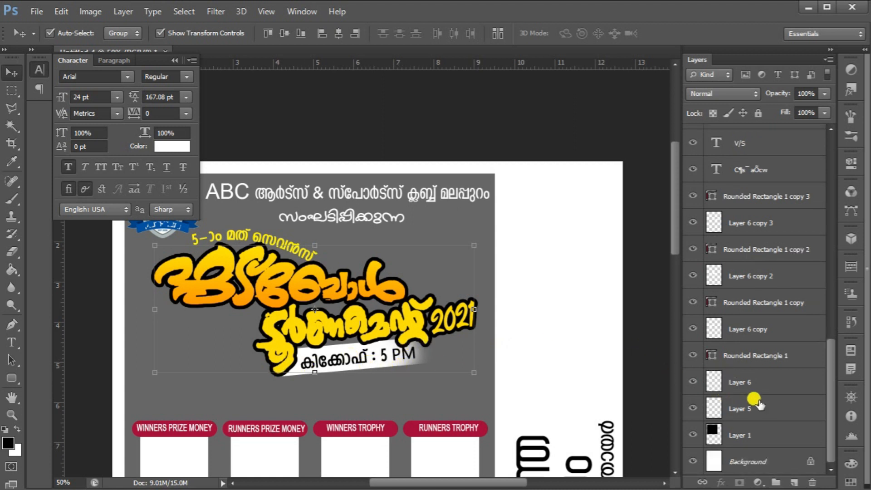
pyautogui.click(751, 408)
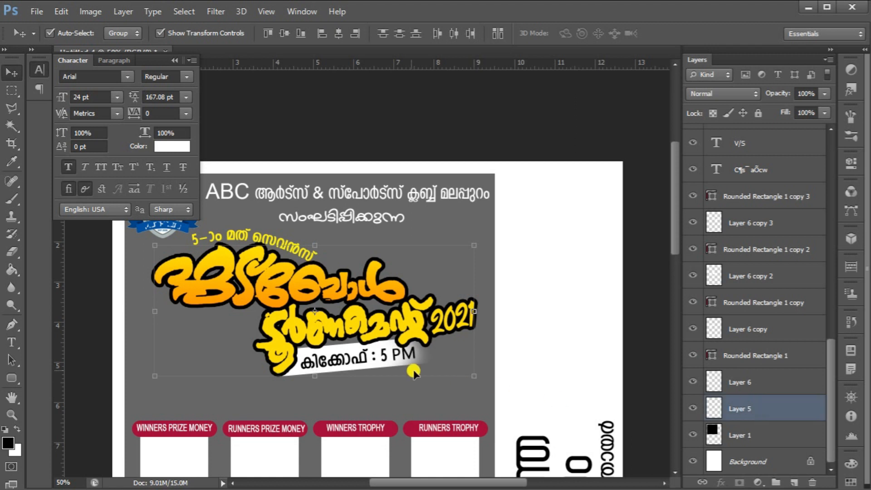
pyautogui.scroll(10, 791, 261)
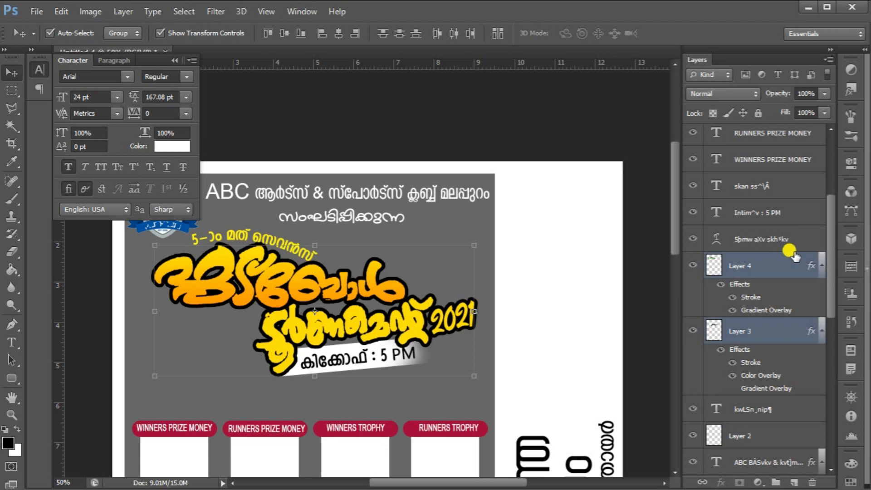
pyautogui.keyDown('ctrl'); pyautogui.click(773, 219); pyautogui.keyUp('ctrl')
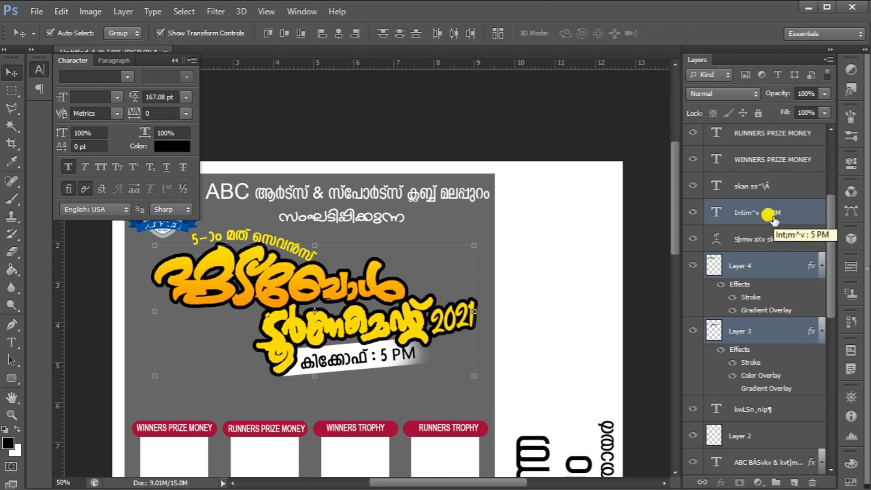
pyautogui.scroll(5, 773, 218)
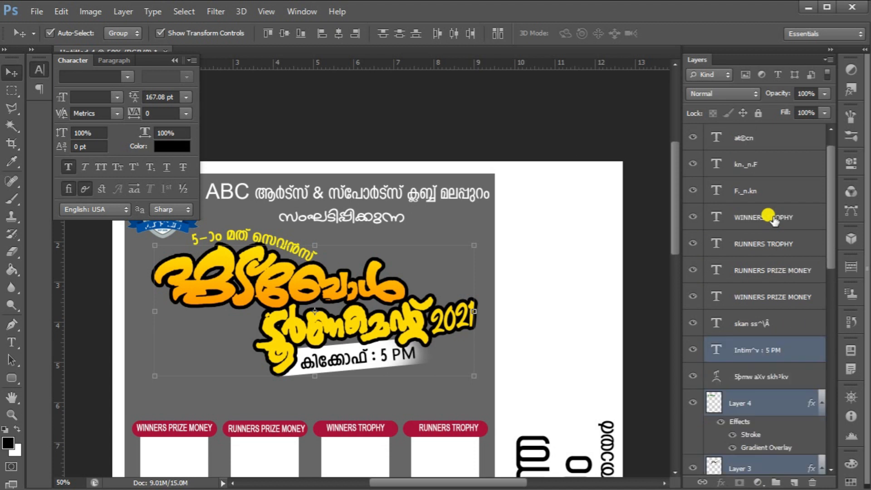
pyautogui.scroll(-2, 773, 218)
pyautogui.keyDown('ctrl'); pyautogui.click(771, 324); pyautogui.keyUp('ctrl')
pyautogui.press('Down')
pyautogui.press('Down')
pyautogui.press('Down')
pyautogui.press('Down')
pyautogui.press('Down')
pyautogui.press('Down')
pyautogui.press('Down')
pyautogui.press('Down')
pyautogui.press('Down')
pyautogui.press('Down')
pyautogui.press('Down')
pyautogui.press('Down')
pyautogui.press('Down')
pyautogui.press('Down')
pyautogui.press('Down')
pyautogui.press('Down')
pyautogui.press('Down')
pyautogui.press('Down')
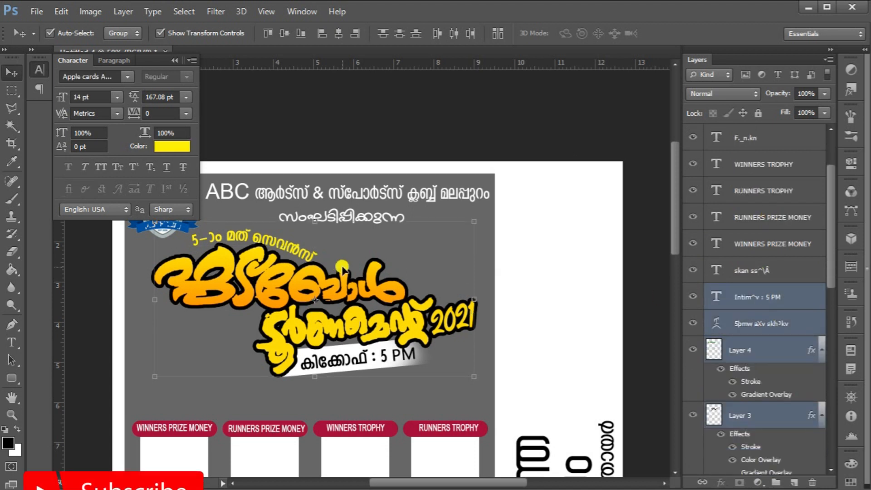
pyautogui.press('Down')
pyautogui.press('Down')
pyautogui.press('Down')
pyautogui.press('Down')
pyautogui.press('Down')
pyautogui.press('Down')
pyautogui.press('Down')
pyautogui.press('Down')
pyautogui.press('Down')
pyautogui.press('Down')
pyautogui.press('Down')
pyautogui.press('Down')
pyautogui.press('Down')
pyautogui.press('Down')
pyautogui.press('Down')
pyautogui.press('Down')
pyautogui.press('Down')
pyautogui.press('Down')
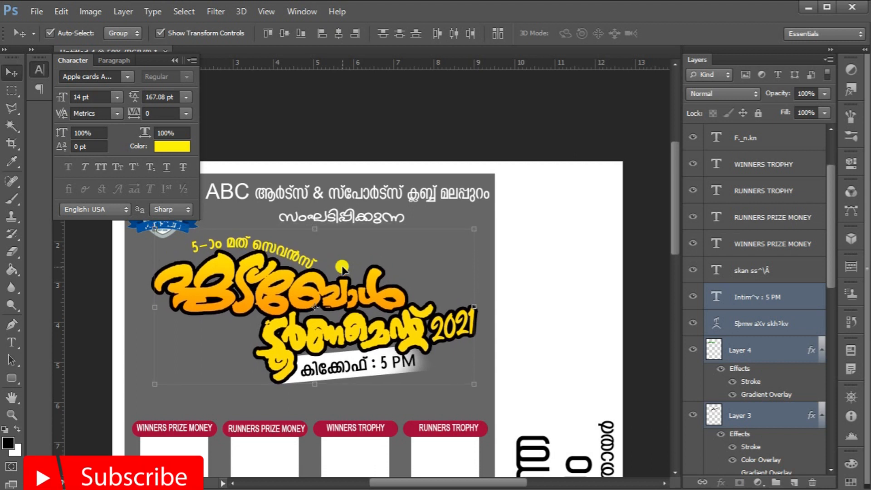
pyautogui.press('Down')
pyautogui.press('Down')
pyautogui.press('Down')
pyautogui.press('Down')
pyautogui.press('Down')
pyautogui.press('Down')
pyautogui.press('Down')
pyautogui.press('Down')
pyautogui.press('Down')
pyautogui.press('Down')
pyautogui.press('Down')
pyautogui.press('Down')
pyautogui.press('Down')
pyautogui.press('Down')
pyautogui.press('Down')
pyautogui.press('Down')
pyautogui.press('Down')
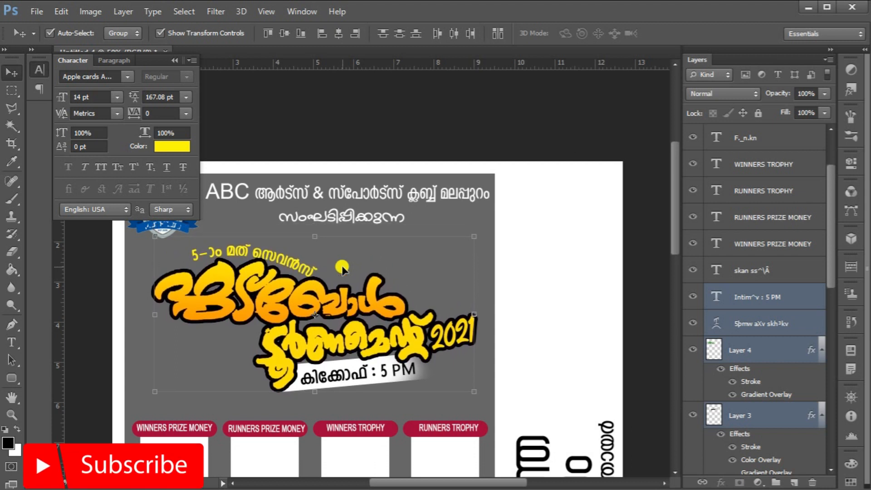
pyautogui.press('Down')
pyautogui.press('Down')
pyautogui.press('Down')
pyautogui.press('Down')
pyautogui.press('Down')
pyautogui.press('Down')
pyautogui.press('Down')
pyautogui.press('Down')
pyautogui.press('Down')
pyautogui.press('Down')
pyautogui.press('Down')
pyautogui.press('Down')
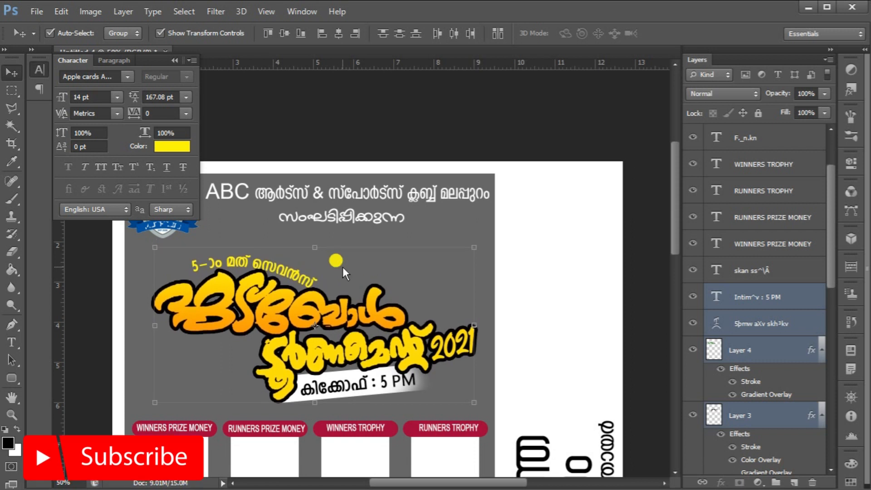
# Scale the selected title group up to about 104% and shift it slightly left
pyautogui.moveTo(143, 243); pyautogui.dragTo(137, 243)
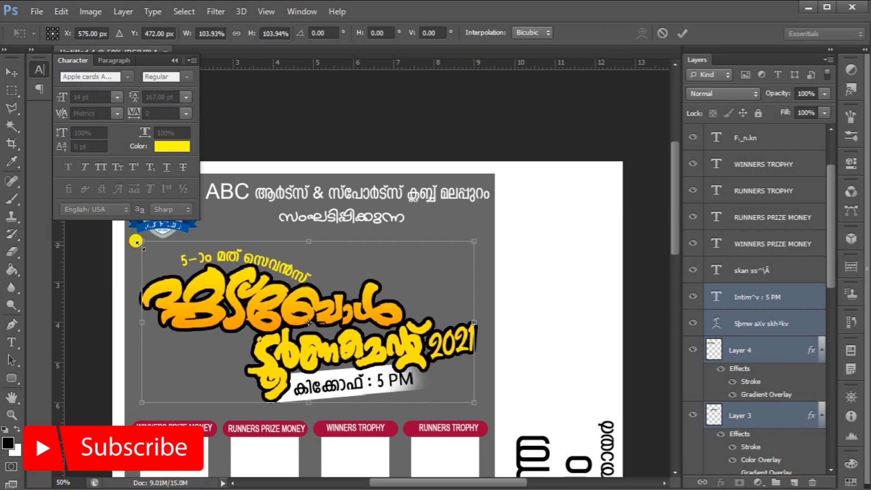
pyautogui.press('Return')
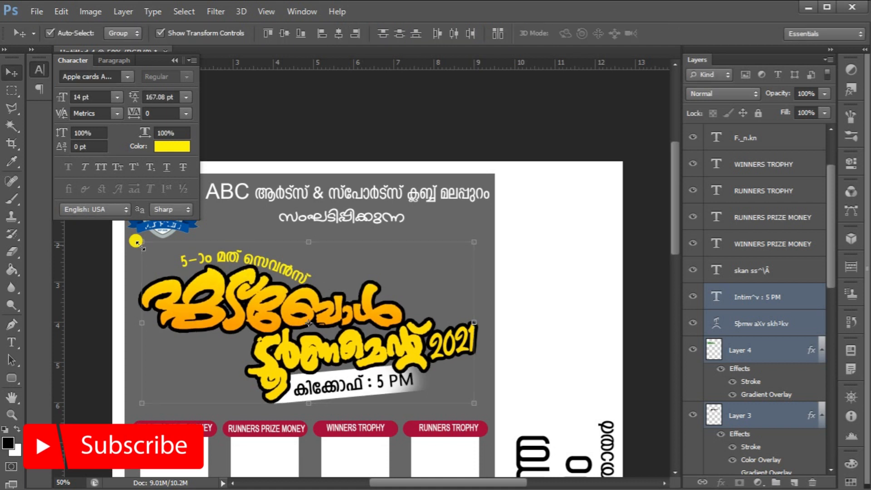
# Open the gasaliya, malappuram, MATTUMMAL and noor logo images together
pyautogui.scroll(-5, 443, 278)
pyautogui.scroll(2, 441, 278)
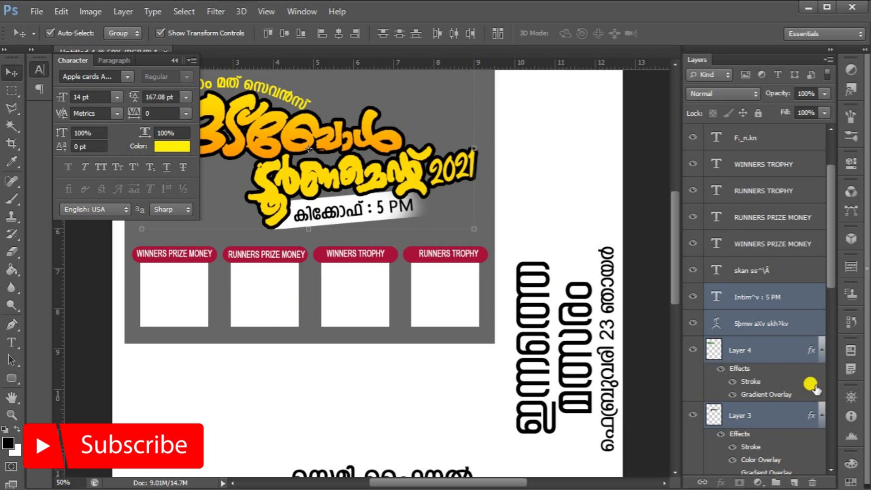
pyautogui.scroll(-10, 812, 386)
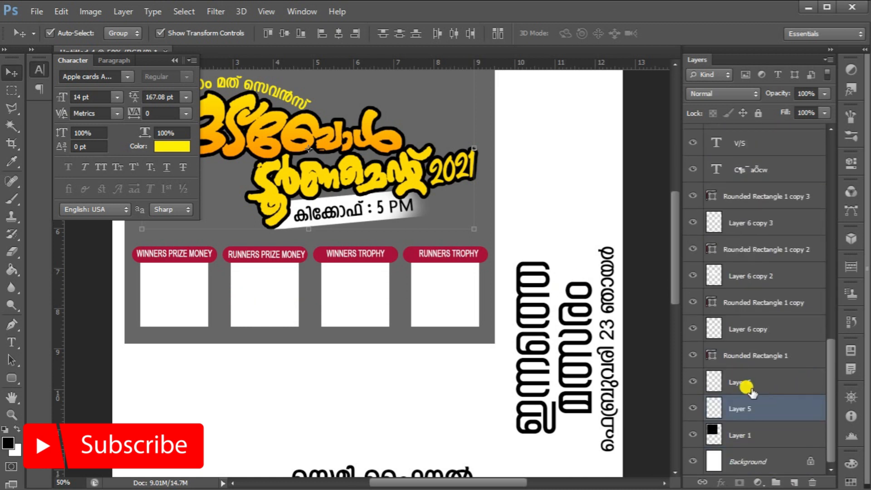
pyautogui.scroll(3, 755, 353)
pyautogui.scroll(-2, 756, 353)
pyautogui.click(739, 411)
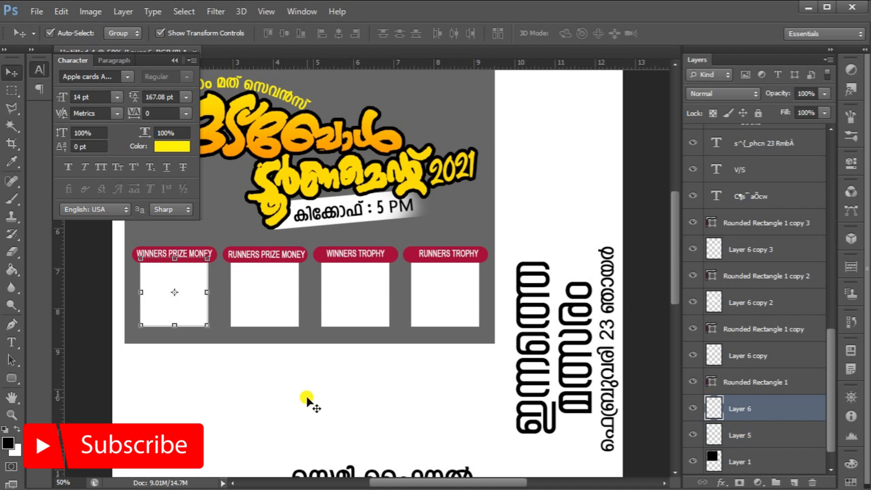
pyautogui.hotkey('ctrl', 'o')
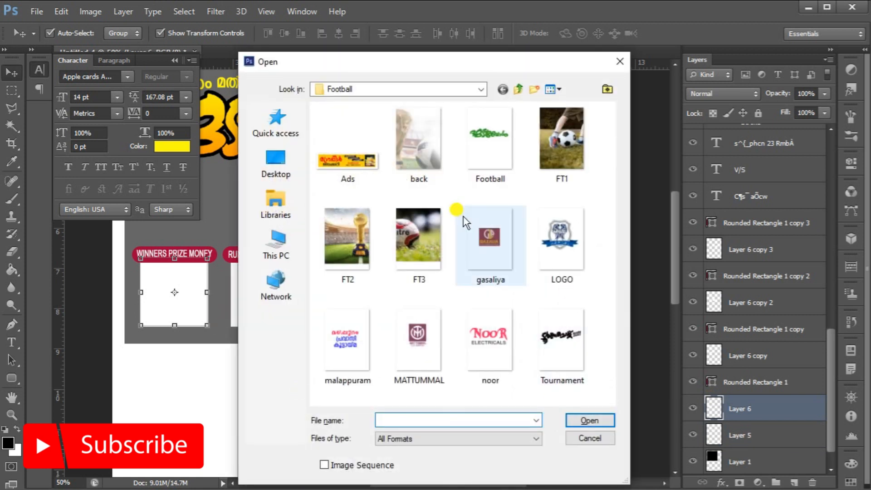
pyautogui.click(507, 236)
pyautogui.keyDown('ctrl'); pyautogui.click(347, 338); pyautogui.keyUp('ctrl')
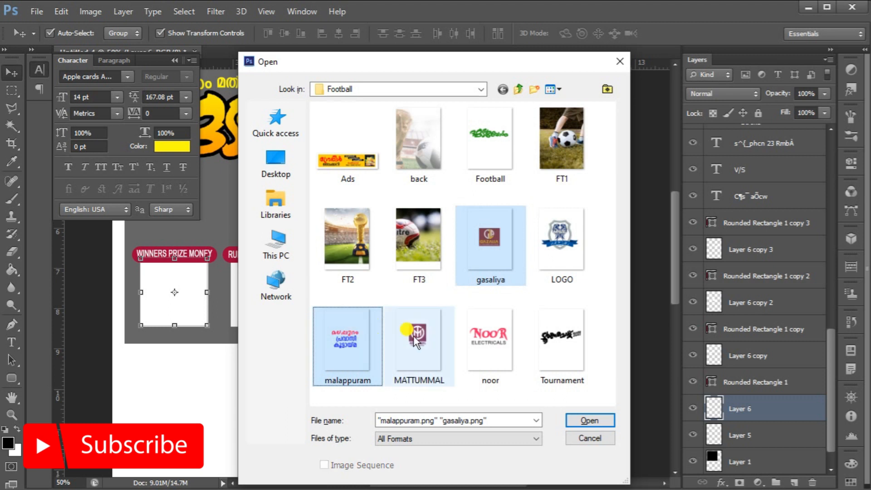
pyautogui.keyDown('ctrl'); pyautogui.click(418, 338); pyautogui.keyUp('ctrl')
pyautogui.keyDown('ctrl'); pyautogui.click(472, 335); pyautogui.keyUp('ctrl')
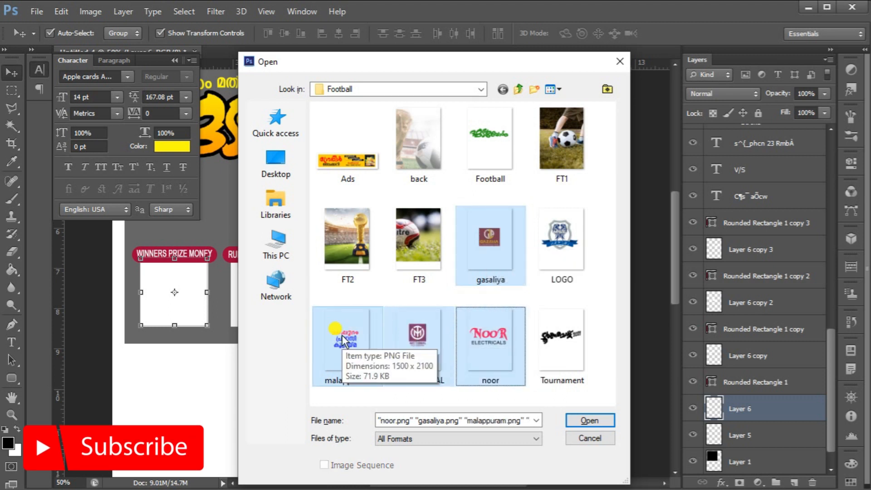
pyautogui.click(590, 420)
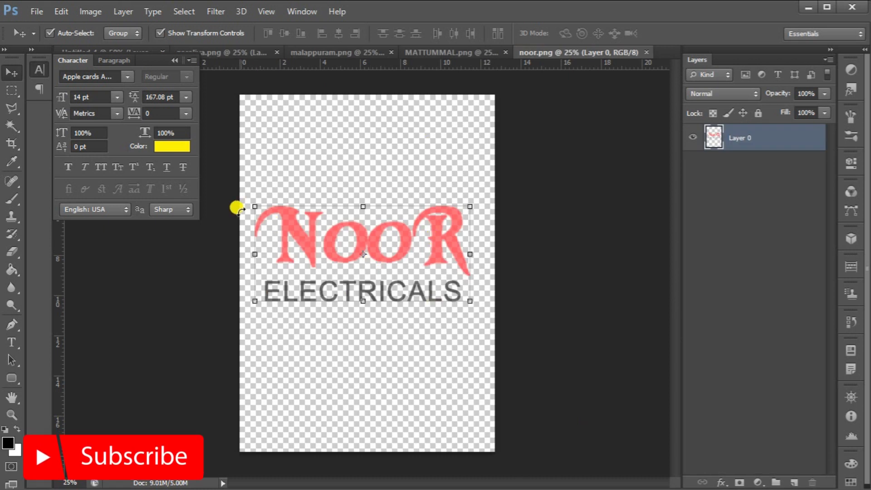
# Bring the Gazalia Kitchen Palace logo into the poster and scale it down onto the RUNNERS TROPHY white square
pyautogui.click(226, 53)
pyautogui.moveTo(394, 214); pyautogui.dragTo(431, 284)
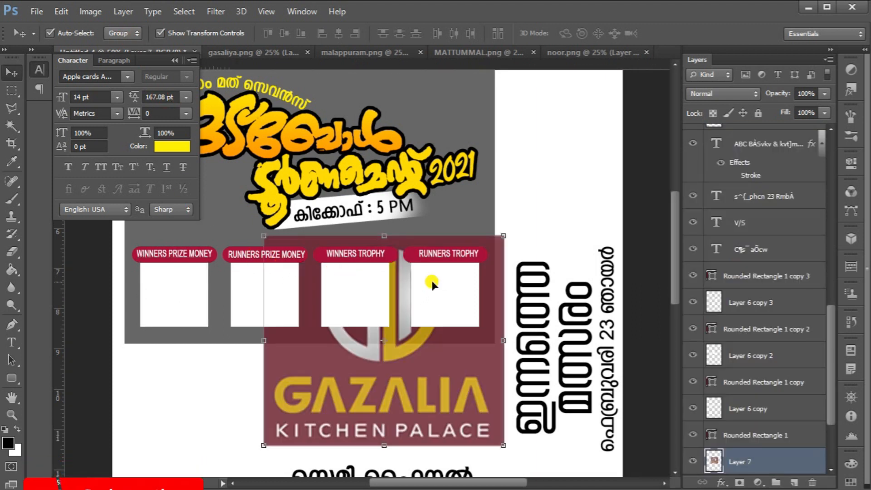
pyautogui.click(264, 446)
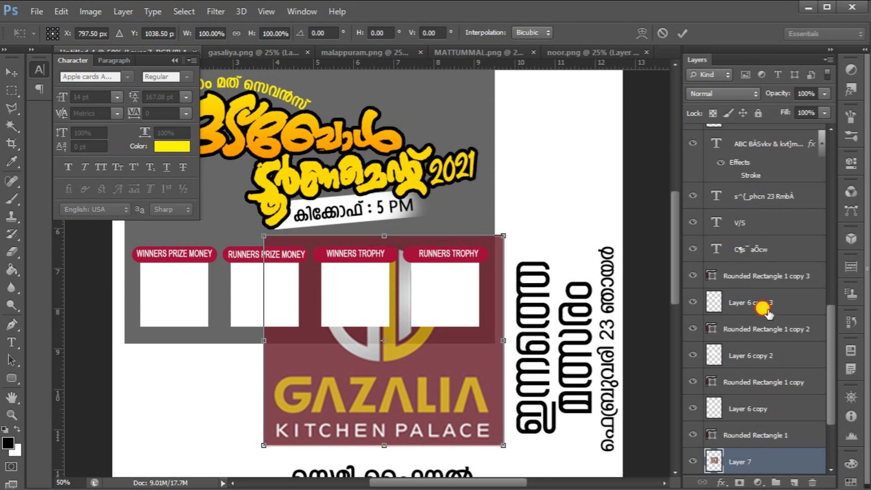
pyautogui.moveTo(265, 438); pyautogui.dragTo(404, 321)
pyautogui.moveTo(425, 289); pyautogui.dragTo(432, 299)
pyautogui.moveTo(508, 238); pyautogui.dragTo(459, 282)
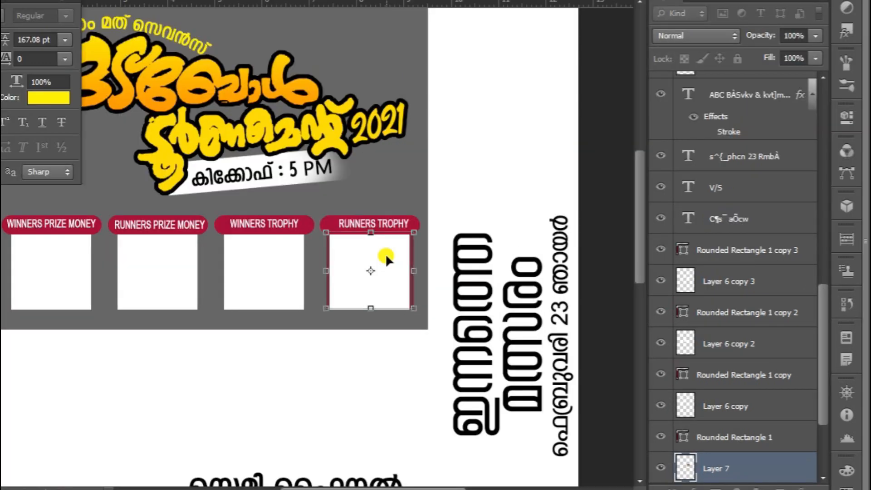
# Move the Gazalia logo layer above the fourth white square and clip it to that square as a clipping mask
pyautogui.moveTo(751, 465); pyautogui.dragTo(762, 254)
pyautogui.rightClick(770, 280)
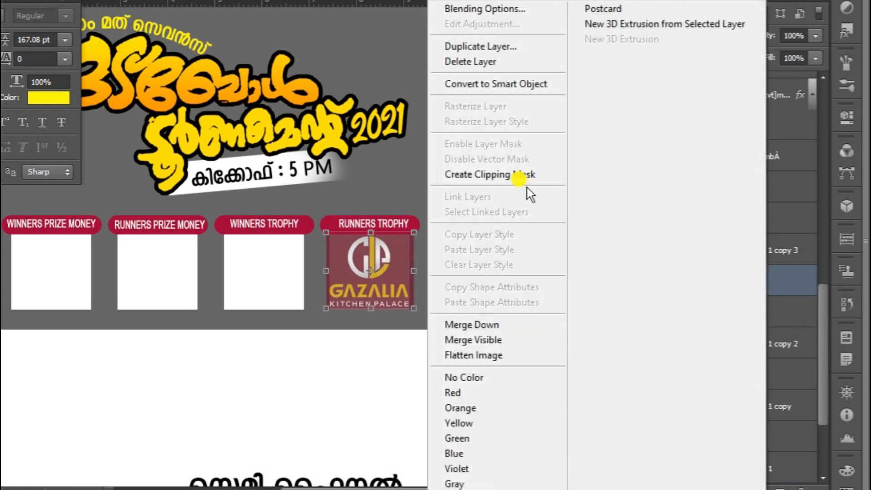
pyautogui.click(504, 172)
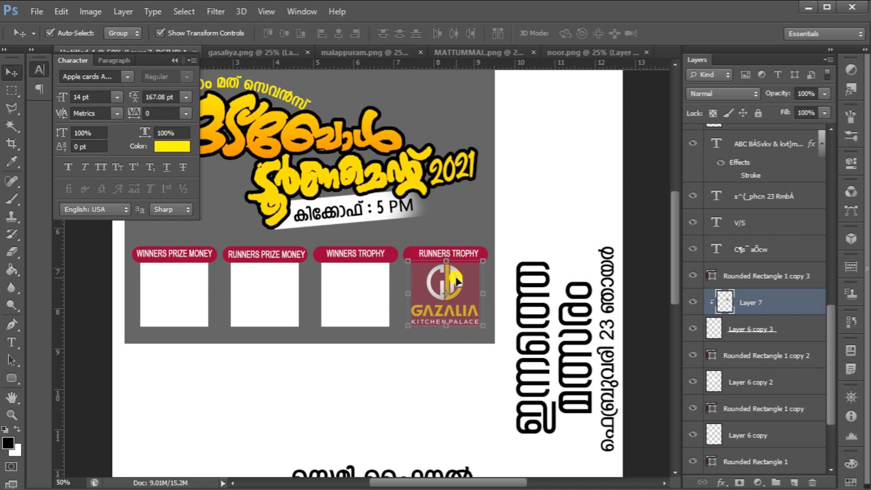
pyautogui.moveTo(456, 279); pyautogui.dragTo(456, 280)
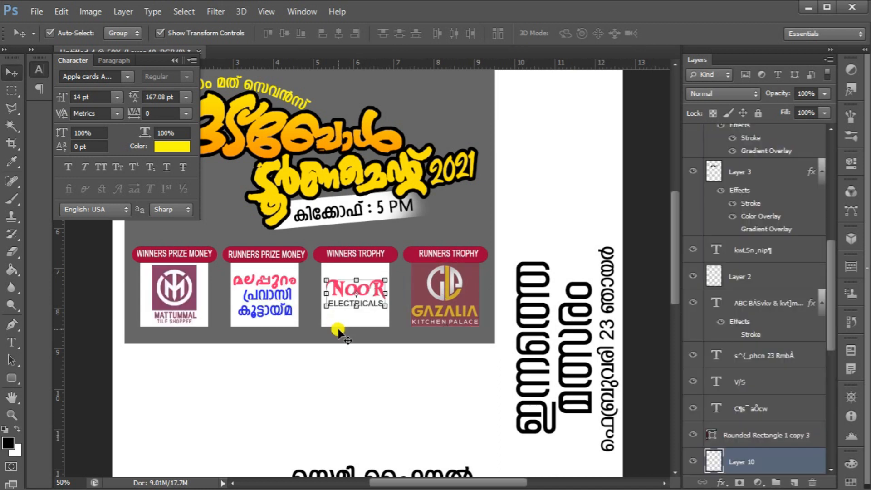
# Draw a rounded rectangle about 642 × 166 px with 150 px radius around the എ.ബി.സി മഞ്ചേരി team name, and duplicate it
pyautogui.scroll(-5, 483, 272)
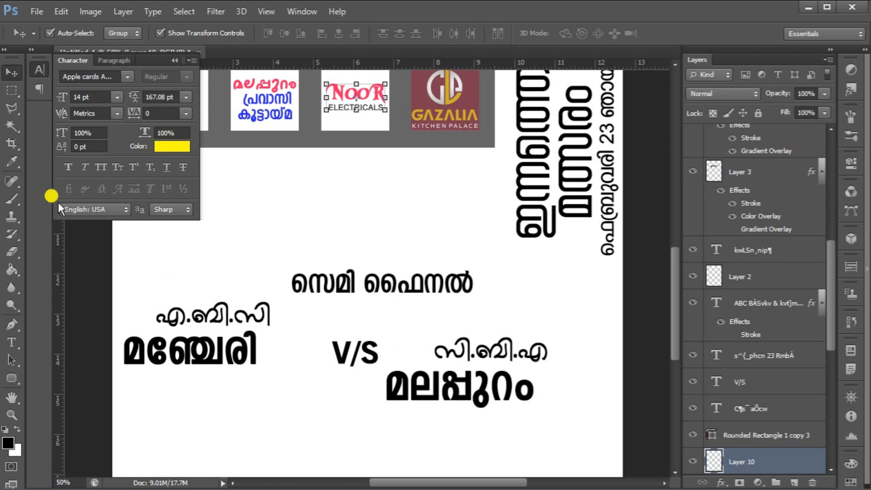
pyautogui.scroll(-5, 723, 413)
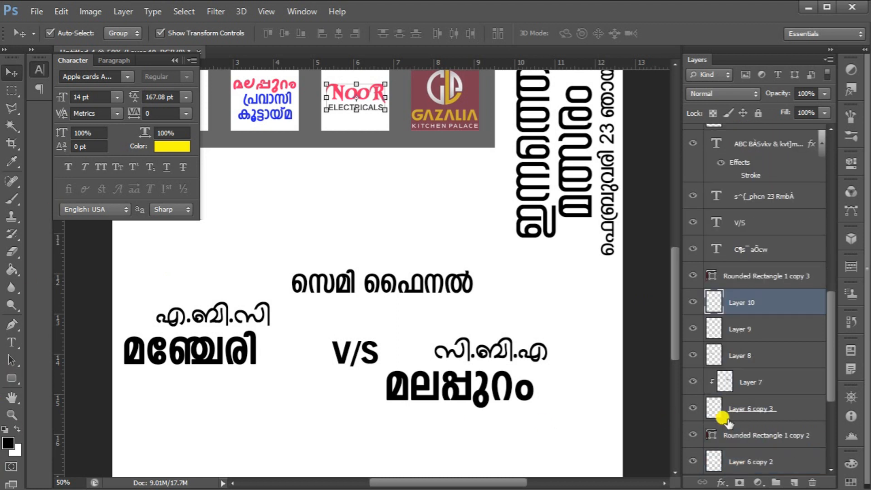
pyautogui.scroll(-3, 728, 390)
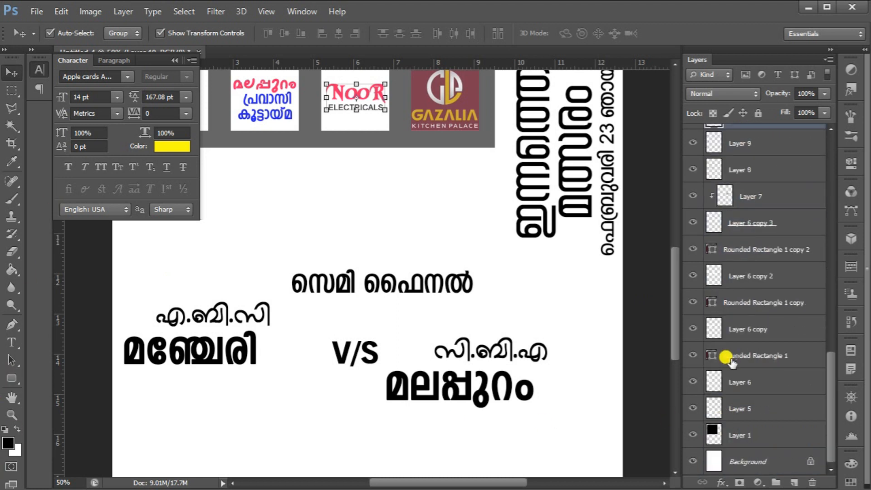
pyautogui.click(738, 406)
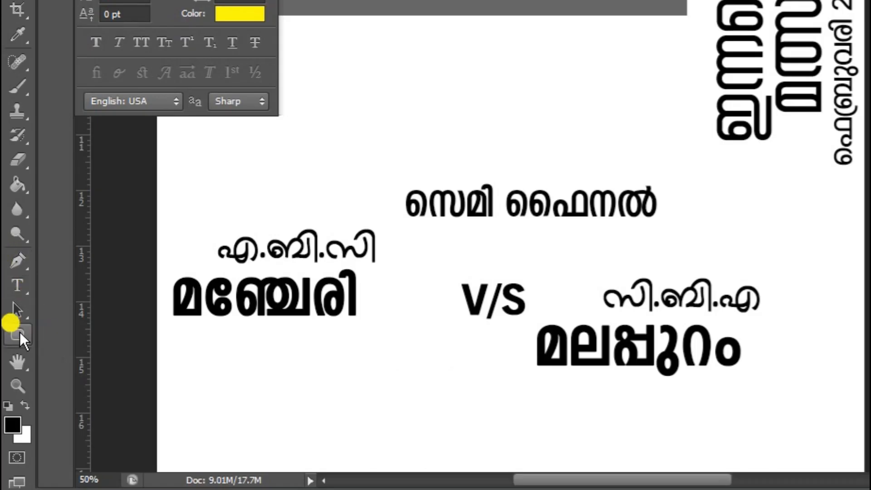
pyautogui.click(16, 333)
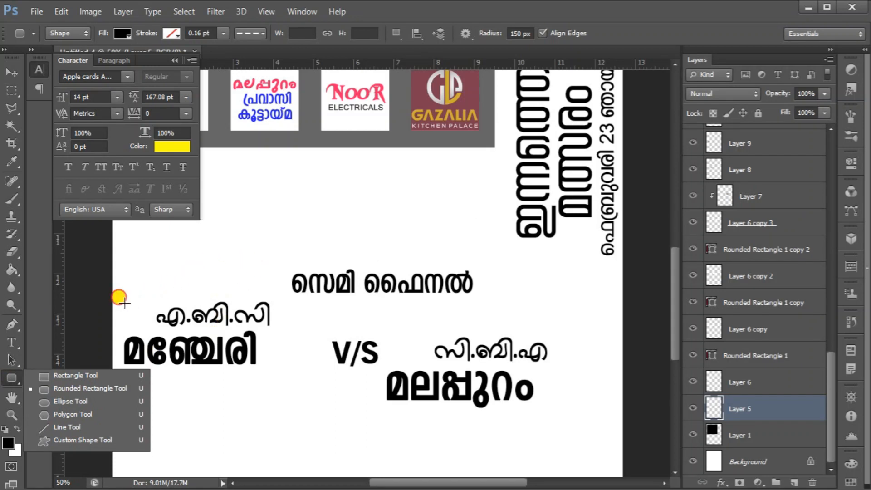
pyautogui.moveTo(125, 303); pyautogui.dragTo(342, 359)
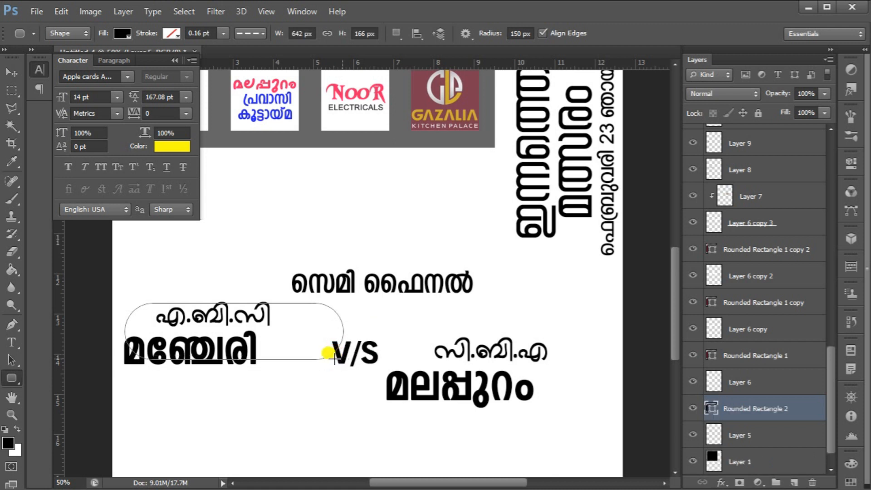
pyautogui.press('v')
pyautogui.hotkey('ctrl', 'j')
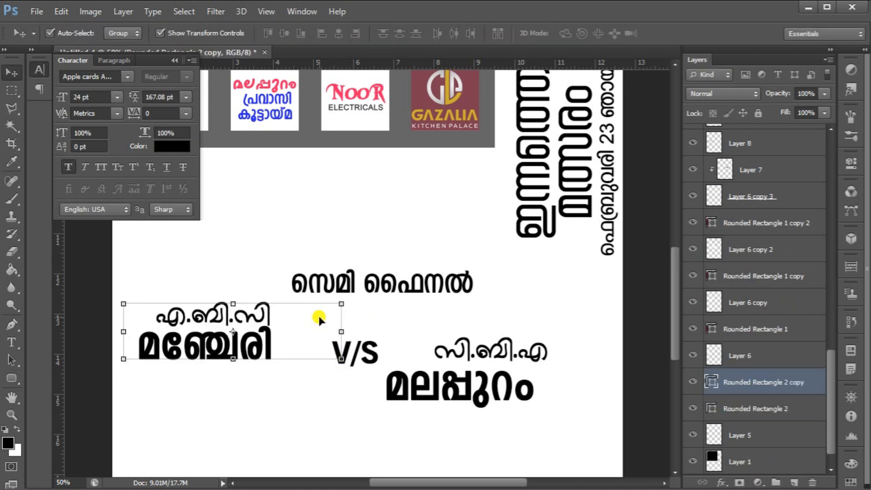
# Select both team-name rounded rectangles and change their fill colour to light grey
pyautogui.moveTo(319, 315); pyautogui.dragTo(572, 363)
pyautogui.keyDown('shift'); pyautogui.click(812, 410); pyautogui.keyUp('shift')
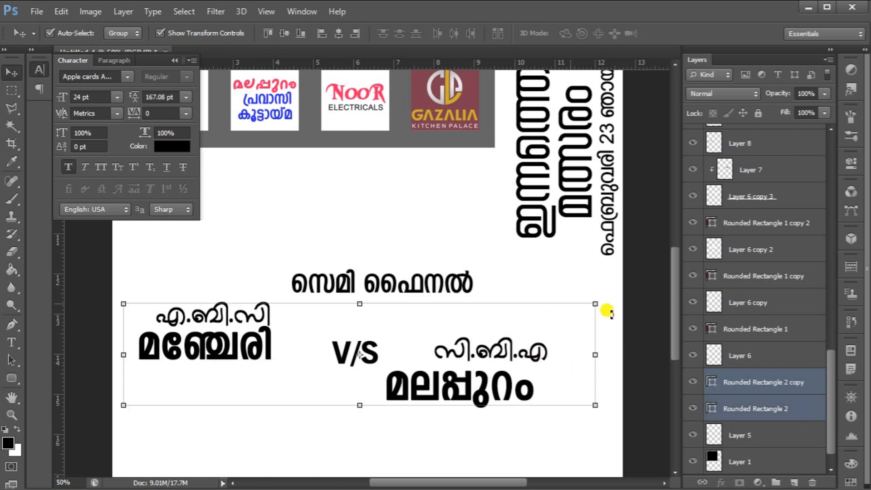
pyautogui.click(11, 378)
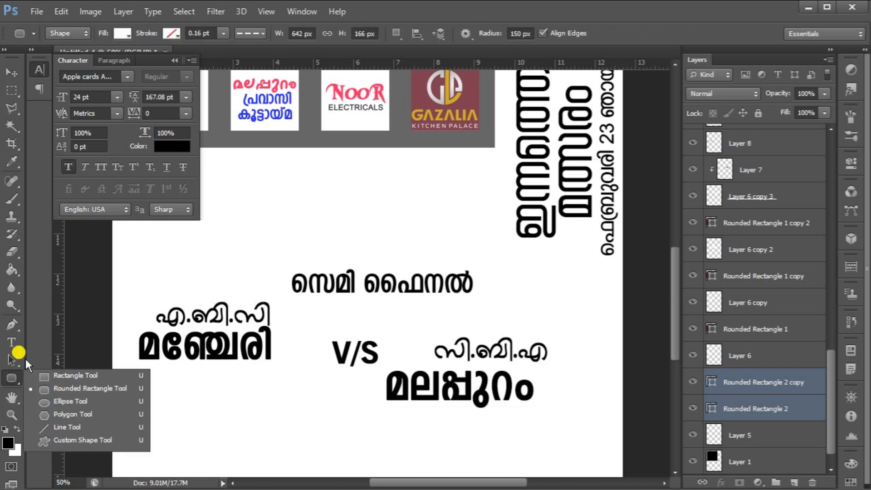
pyautogui.click(122, 32)
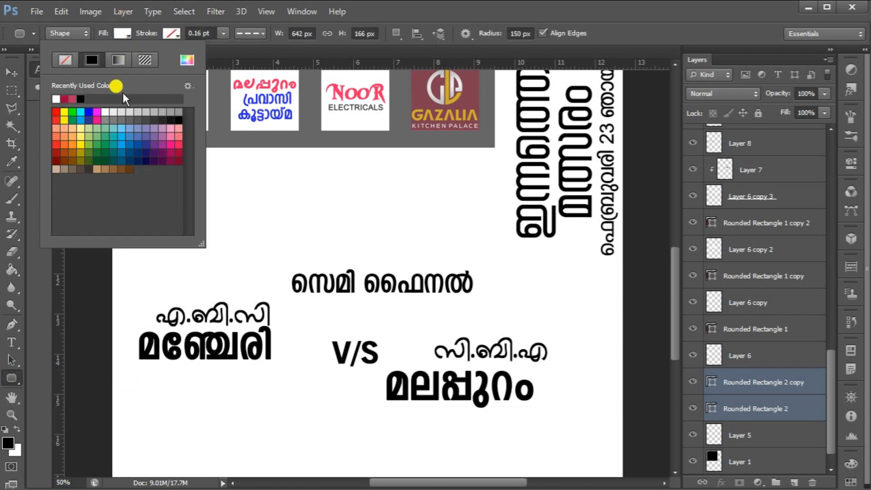
pyautogui.click(131, 111)
pyautogui.press('Return')
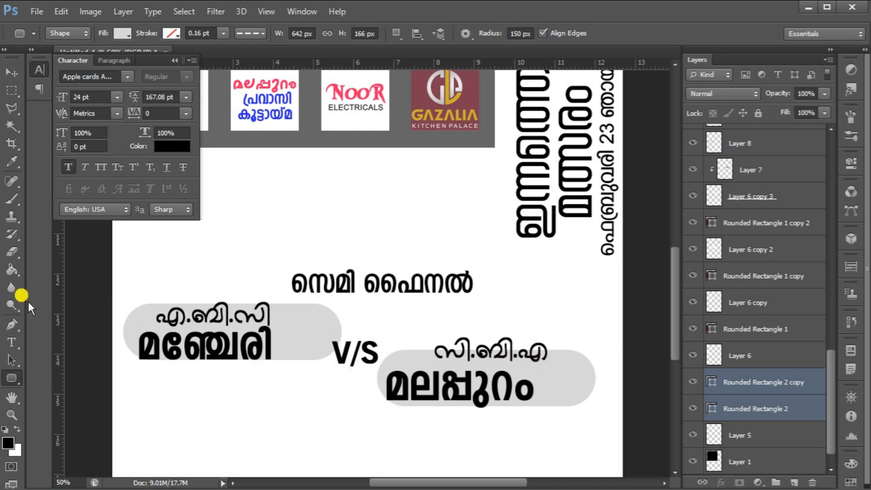
# Move the copied rounded rectangle down and right so it sits behind the മലപ്പുറം team name
pyautogui.click(9, 74)
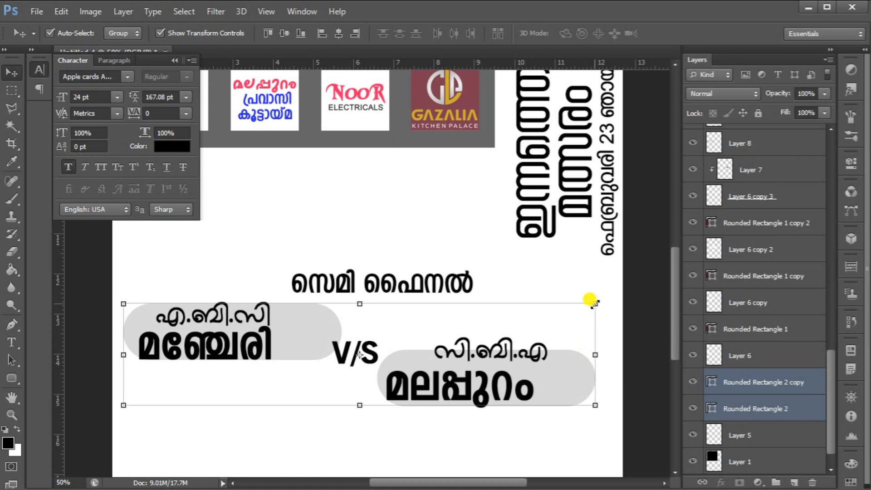
pyautogui.click(766, 408)
pyautogui.moveTo(305, 318); pyautogui.dragTo(330, 325)
pyautogui.moveTo(566, 381); pyautogui.dragTo(527, 386)
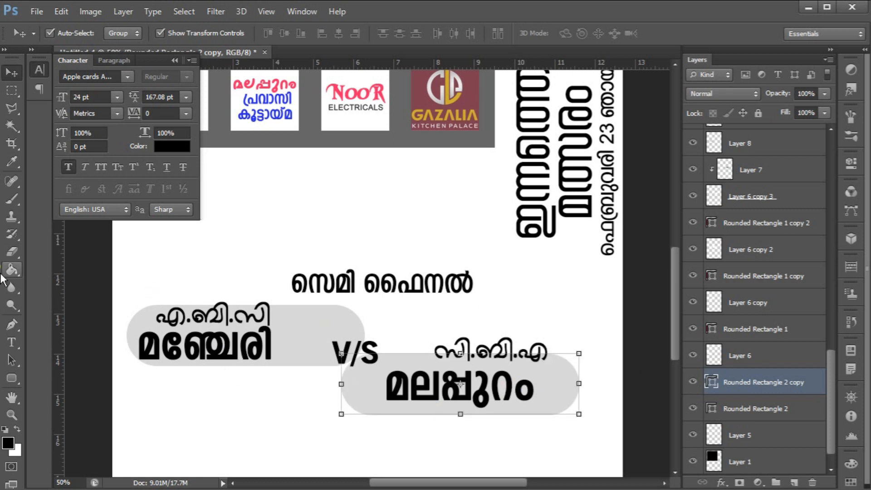
# Draw a circle with the Ellipse tool around the V/S text and nudge the second rectangle into place
pyautogui.click(9, 382)
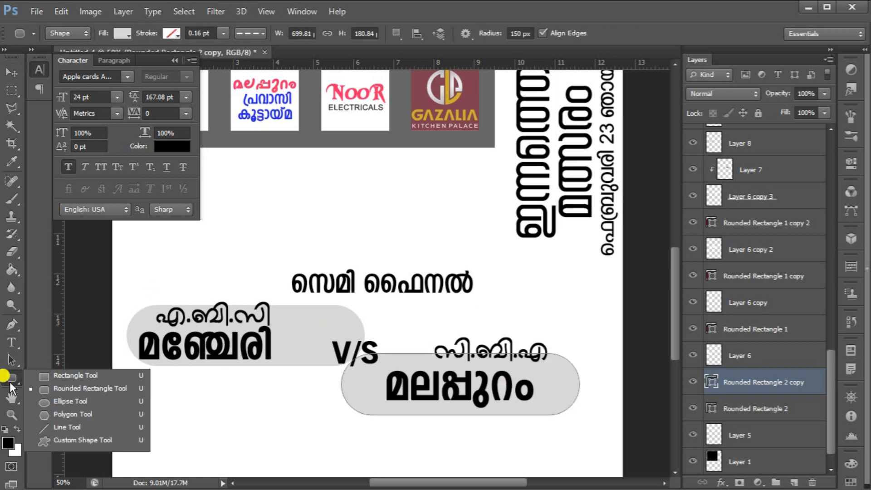
pyautogui.click(70, 402)
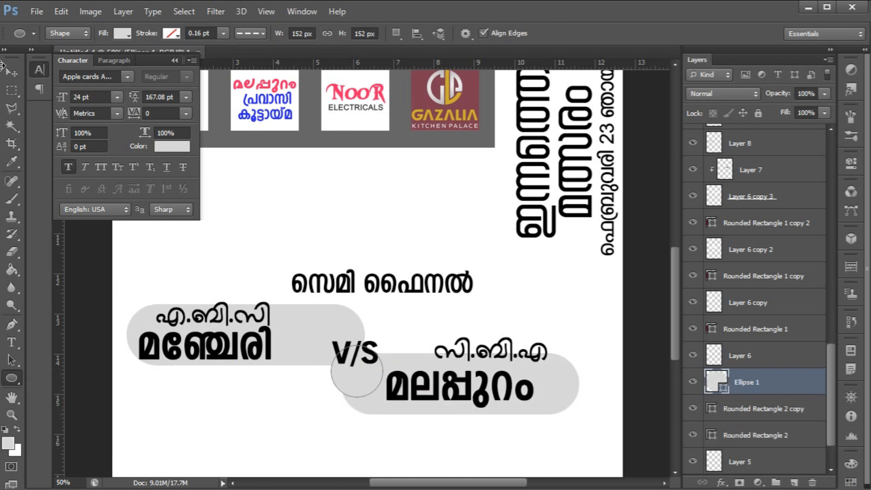
pyautogui.click(9, 74)
pyautogui.moveTo(565, 385); pyautogui.dragTo(565, 407)
pyautogui.press('Escape')
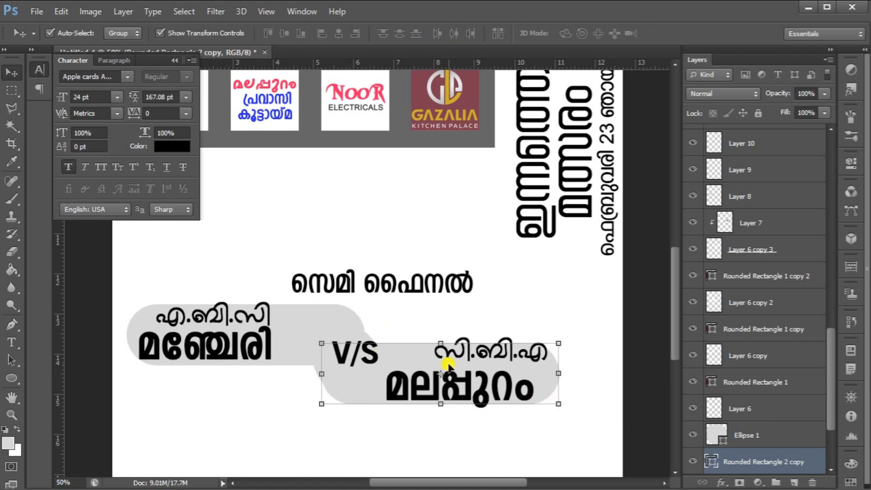
pyautogui.click(778, 436)
pyautogui.scroll(-2, 779, 437)
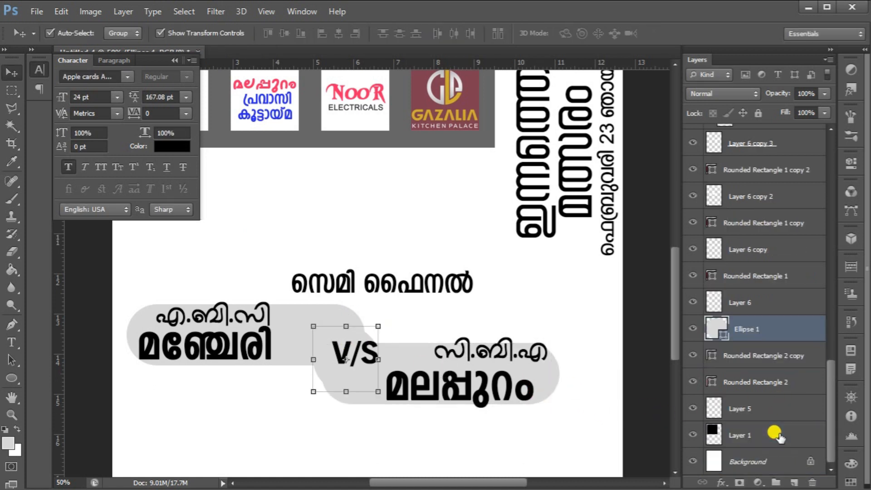
# Scale the circle and both rounded rectangles together to about 114%
pyautogui.keyDown('ctrl'); pyautogui.click(762, 381); pyautogui.keyUp('ctrl')
pyautogui.keyDown('ctrl'); pyautogui.click(753, 355); pyautogui.keyUp('ctrl')
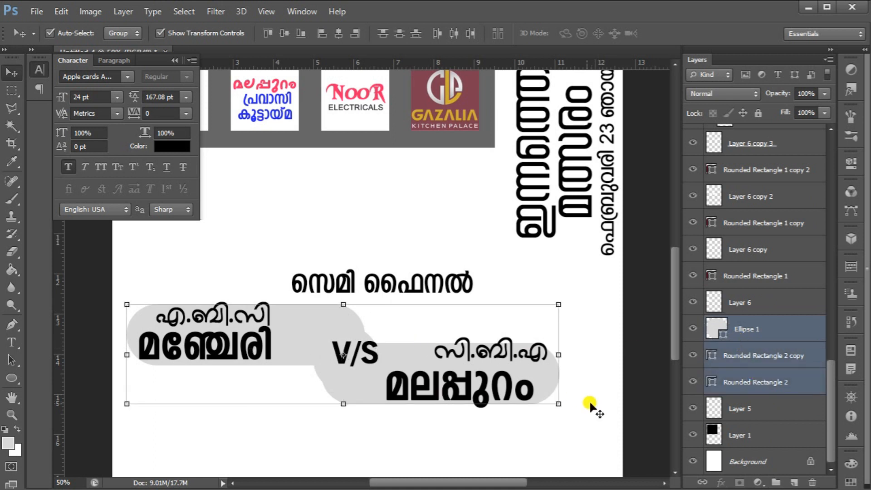
pyautogui.moveTo(558, 403); pyautogui.dragTo(591, 391)
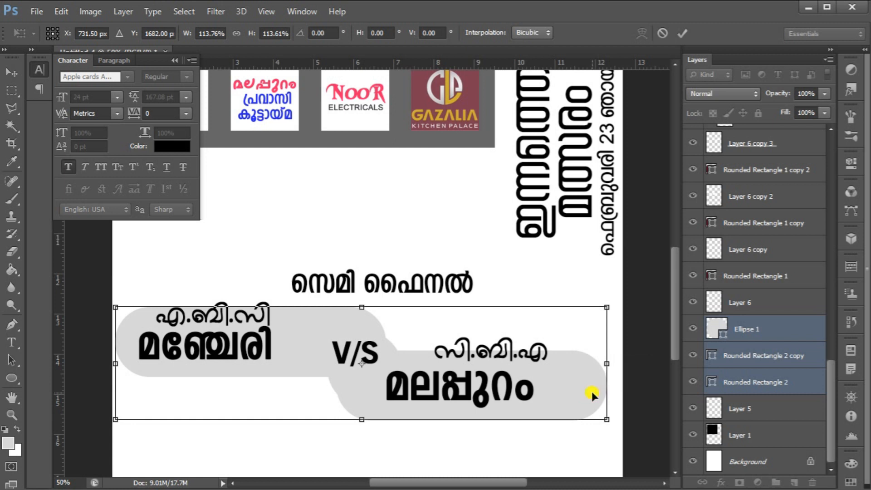
pyautogui.press('Return')
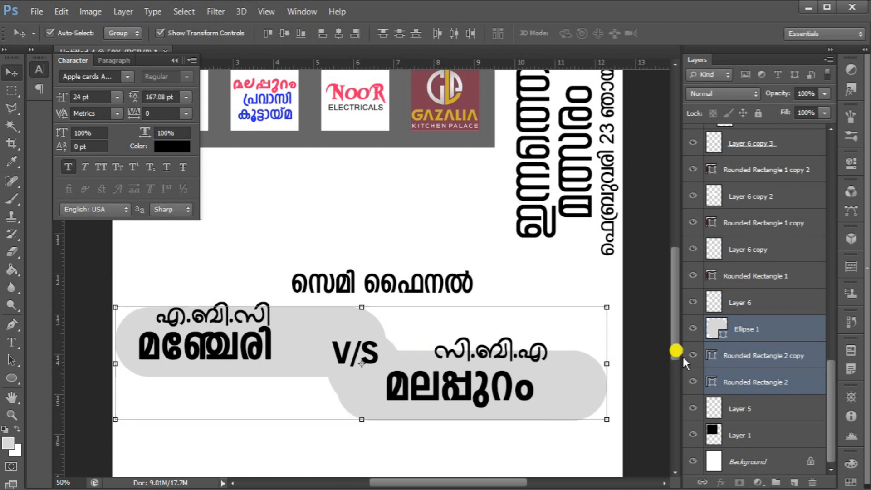
# Set the circle's stroke colour to black
pyautogui.click(744, 330)
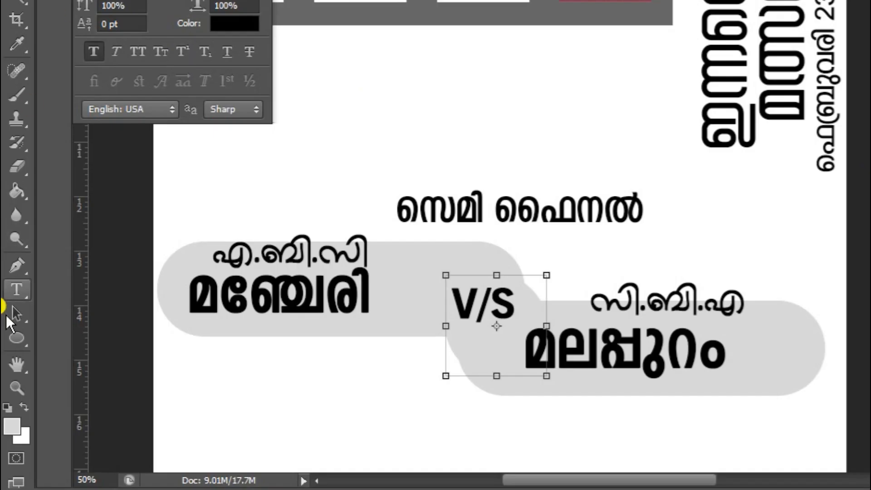
pyautogui.click(19, 331)
pyautogui.click(184, 12)
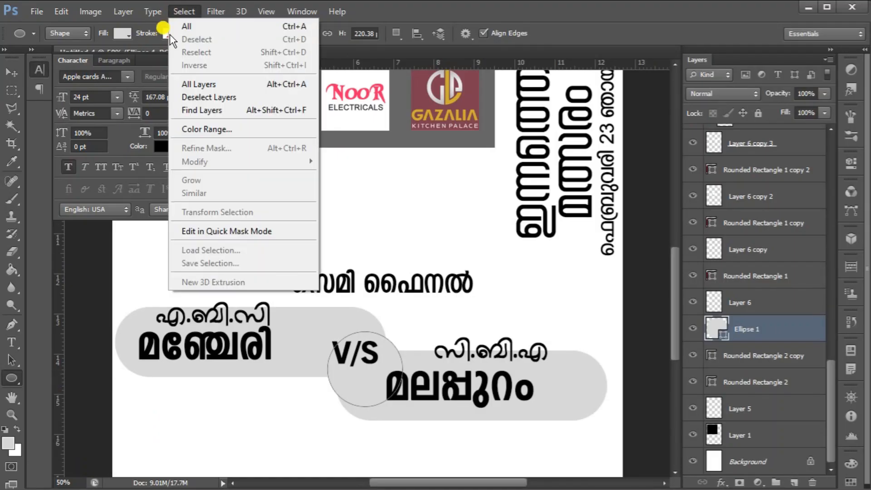
pyautogui.click(169, 34)
pyautogui.click(165, 33)
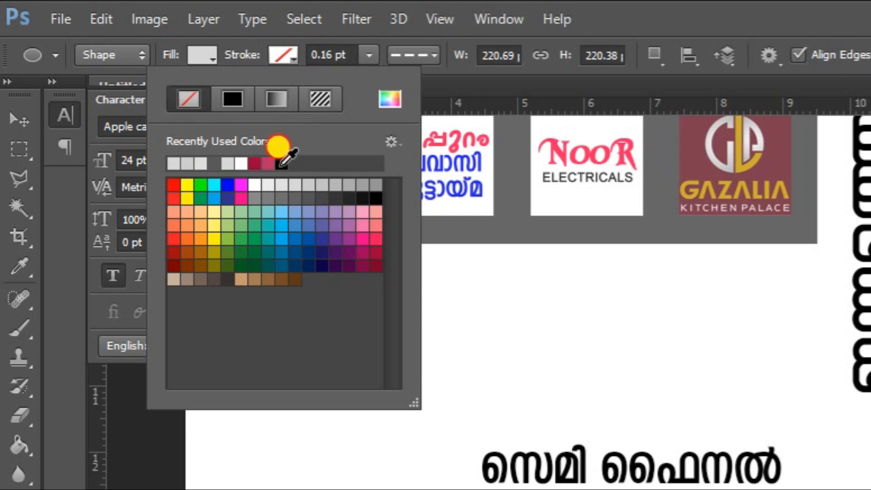
pyautogui.click(282, 164)
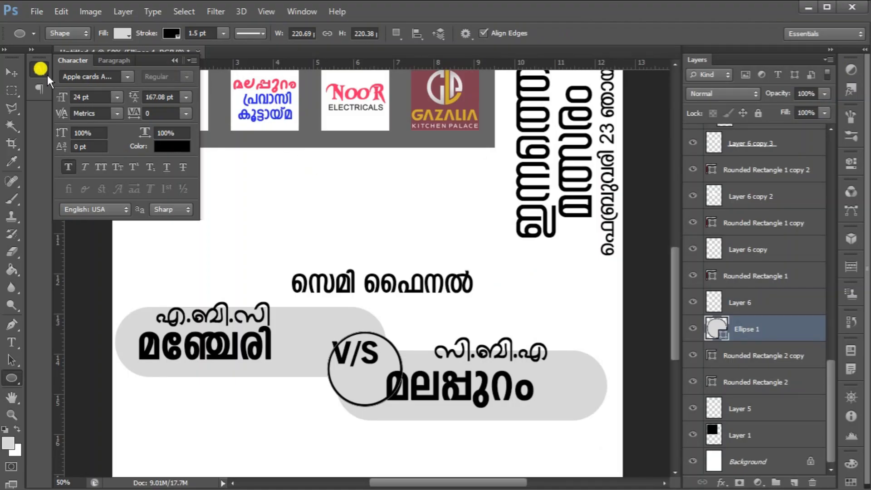
pyautogui.click(12, 74)
# Move the V/S text into the centre of the circle
pyautogui.click(336, 353)
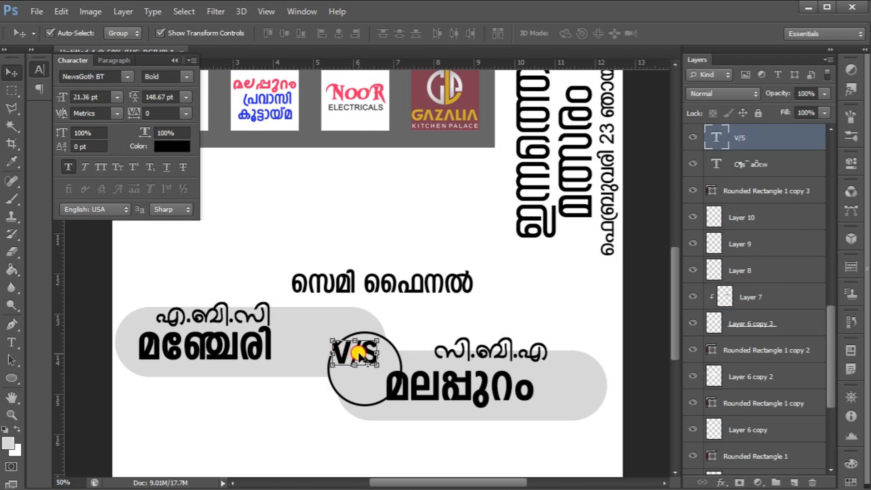
pyautogui.hotkey('ctrl', 't')
pyautogui.moveTo(370, 349); pyautogui.dragTo(373, 362)
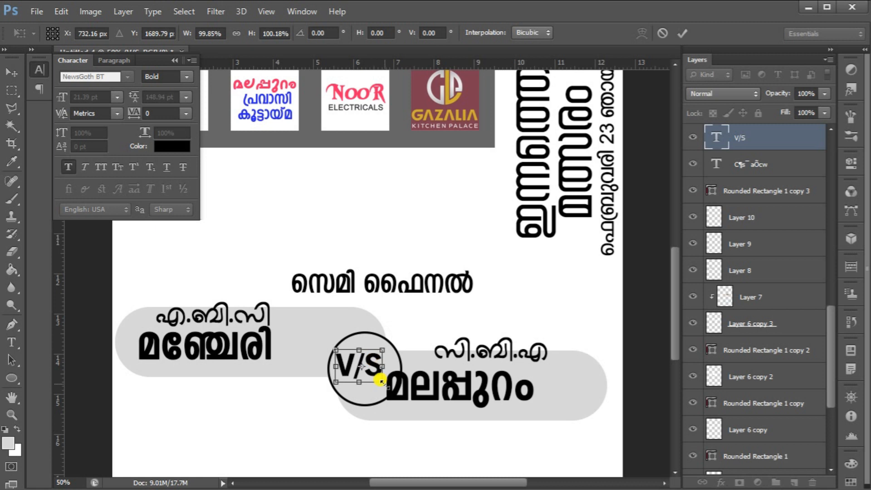
pyautogui.press('Return')
# Reposition the മലപ്പുറം and സി.ബി.എ team names inside the second rounded rectangle
pyautogui.click(463, 382)
pyautogui.hotkey('ctrl', 't')
pyautogui.moveTo(459, 383); pyautogui.dragTo(493, 402)
pyautogui.press('Up')
pyautogui.press('Up')
pyautogui.press('Up')
pyautogui.press('Up')
pyautogui.press('Up')
pyautogui.press('Return')
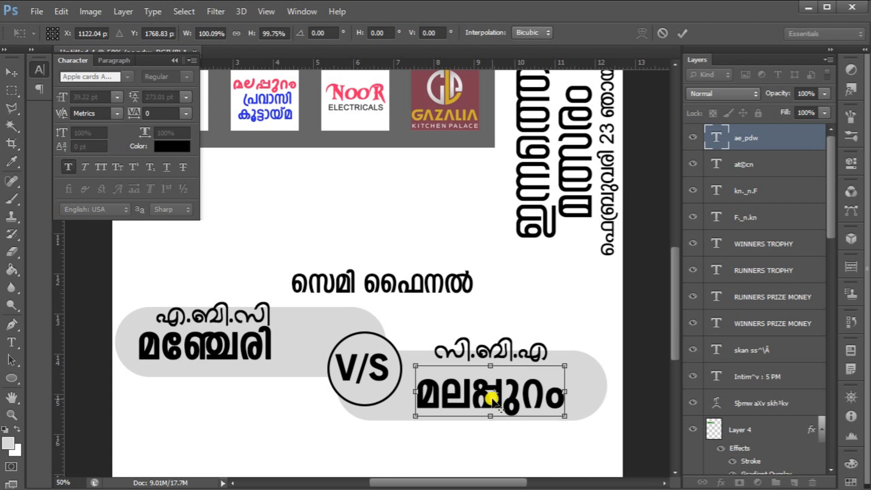
pyautogui.moveTo(506, 350); pyautogui.dragTo(504, 366)
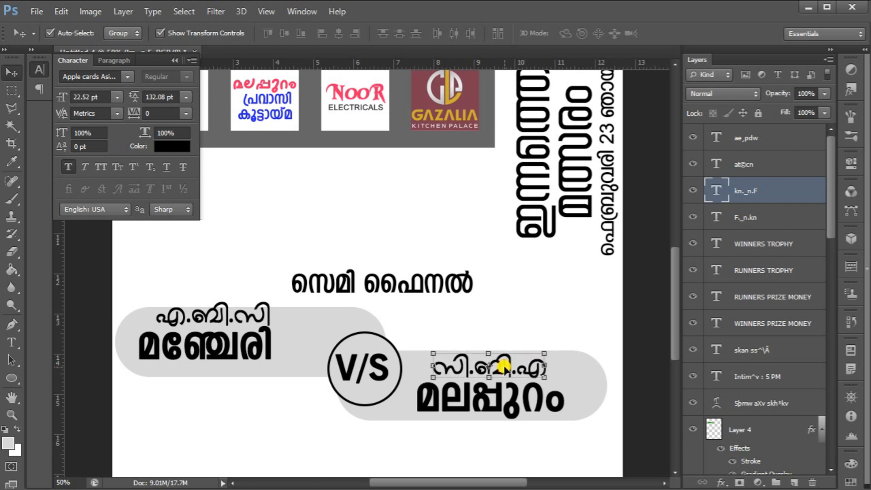
# Shift the എ.ബി.സി and മഞ്ചേരി team names to the right inside the first rounded rectangle
pyautogui.click(244, 315)
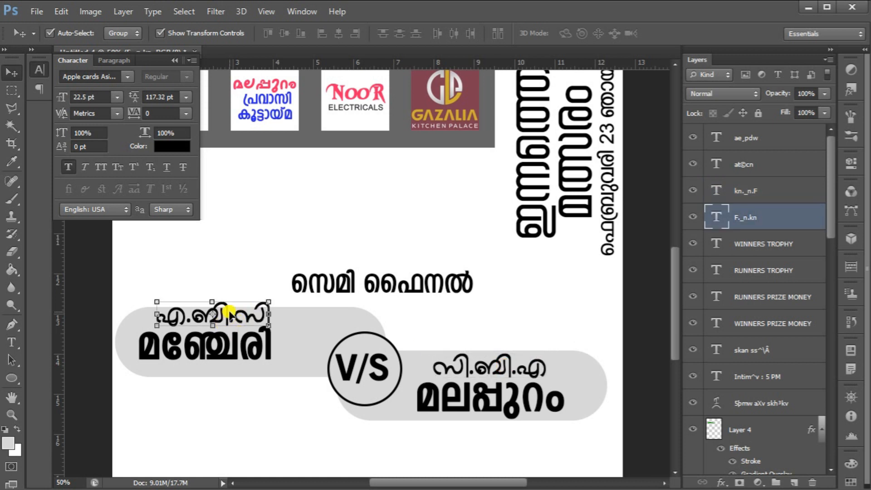
pyautogui.press('Left')
pyautogui.press('Left')
pyautogui.press('Left')
pyautogui.press('Left')
pyautogui.press('Left')
pyautogui.press('Left')
pyautogui.press('Left')
pyautogui.press('Left')
pyautogui.press('Left')
pyautogui.press('Left')
pyautogui.press('Left')
pyautogui.press('Left')
pyautogui.press('Left')
pyautogui.press('Left')
pyautogui.press('Left')
pyautogui.press('Left')
pyautogui.press('Left')
pyautogui.press('Left')
pyautogui.press('Left')
pyautogui.press('Left')
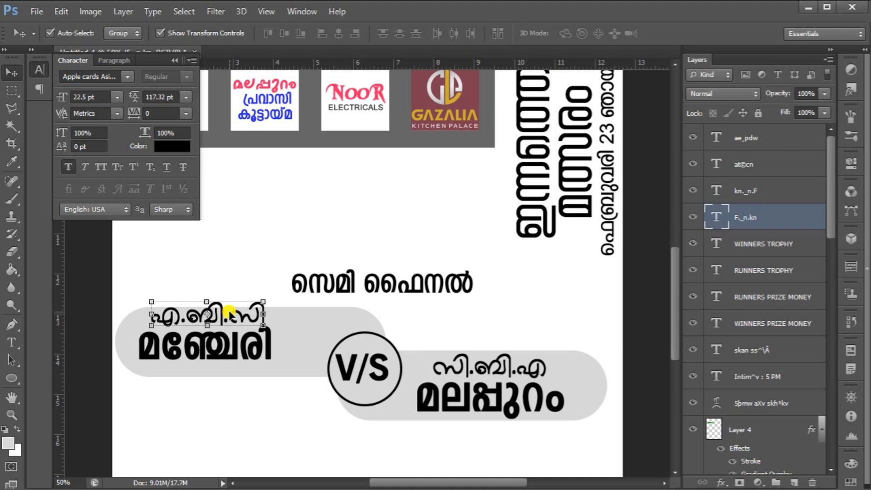
pyautogui.click(195, 333)
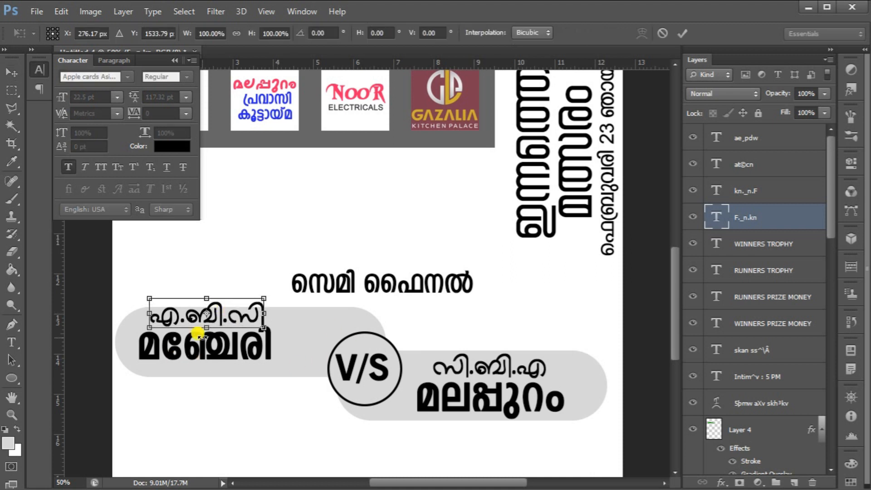
pyautogui.click(226, 353)
pyautogui.keyDown('shift'); pyautogui.click(247, 318); pyautogui.keyUp('shift')
pyautogui.hotkey('ctrl', 't')
pyautogui.moveTo(254, 343); pyautogui.dragTo(280, 352)
pyautogui.moveTo(281, 351)
pyautogui.mouseDown()
pyautogui.moveTo(295, 354)
pyautogui.moveTo(286, 360)
pyautogui.mouseUp()
# Select the team texts, V/S, circle and both rectangles, then resize and reposition them together as one block
pyautogui.click(753, 137)
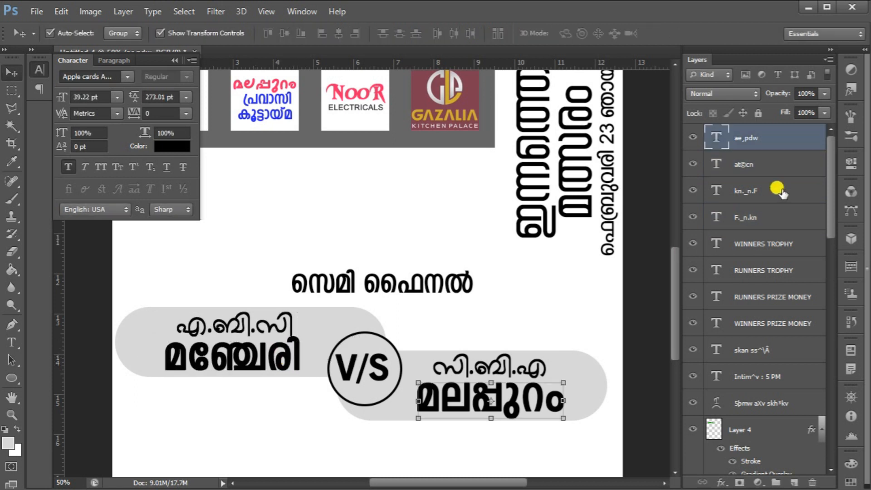
pyautogui.keyDown('shift'); pyautogui.click(758, 220); pyautogui.keyUp('shift')
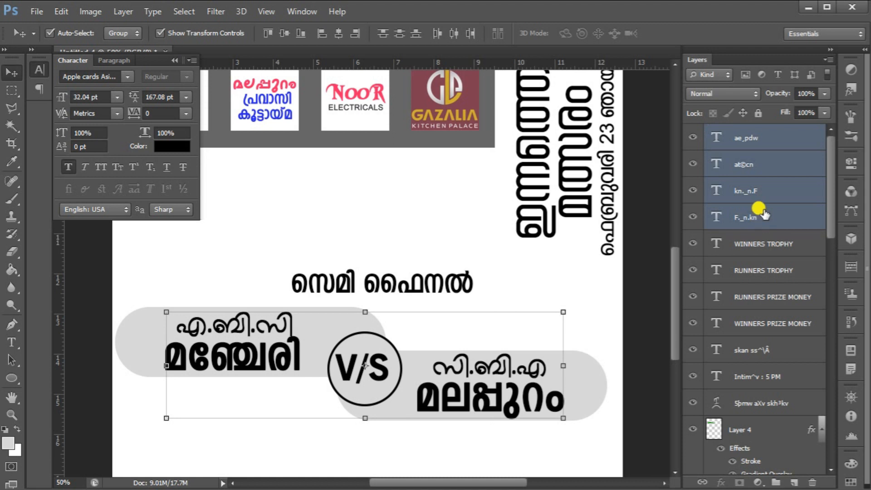
pyautogui.scroll(-9, 758, 213)
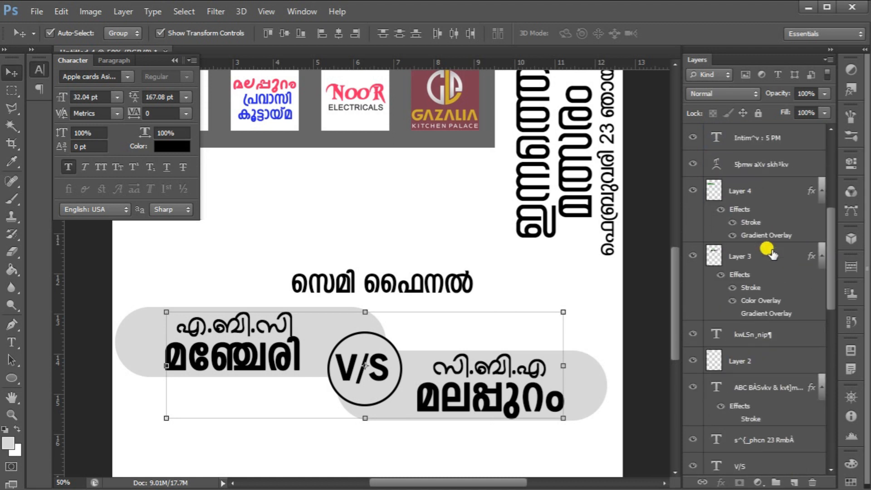
pyautogui.scroll(-3, 771, 254)
pyautogui.keyDown('ctrl'); pyautogui.click(776, 386); pyautogui.keyUp('ctrl')
pyautogui.scroll(-15, 771, 426)
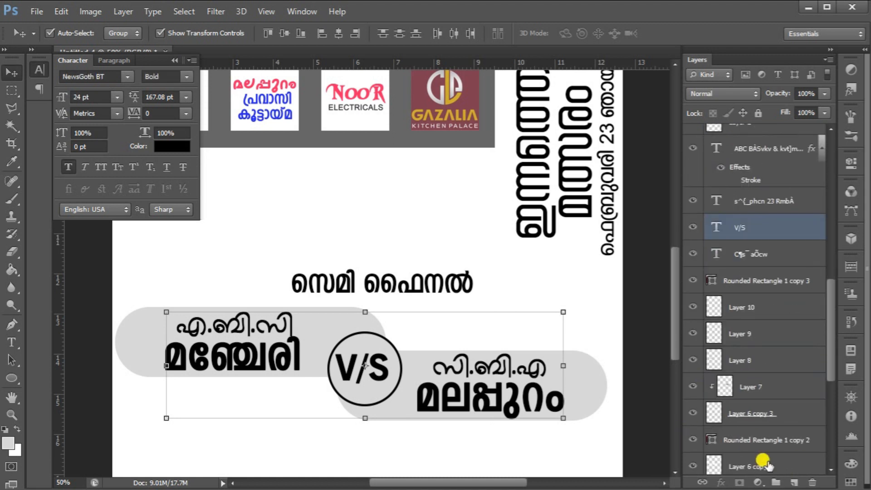
pyautogui.keyDown('ctrl'); pyautogui.click(755, 383); pyautogui.keyUp('ctrl')
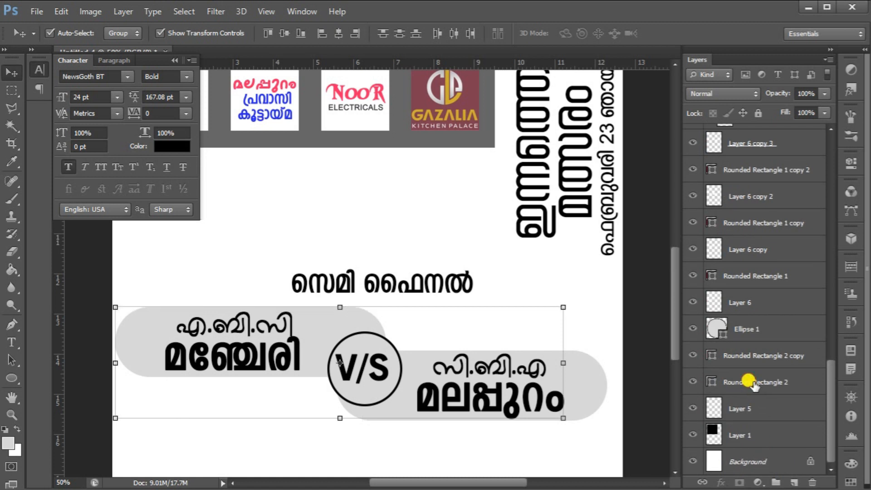
pyautogui.keyDown('ctrl'); pyautogui.click(753, 356); pyautogui.keyUp('ctrl')
pyautogui.keyDown('ctrl'); pyautogui.click(748, 329); pyautogui.keyUp('ctrl')
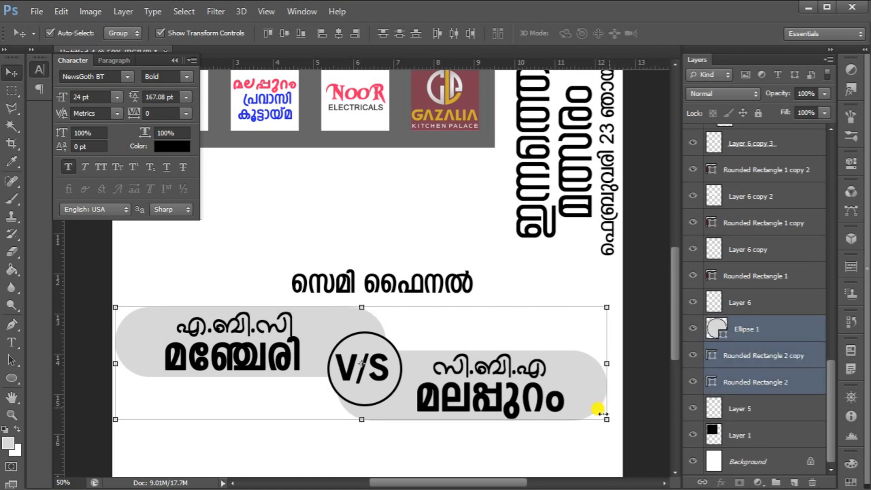
pyautogui.moveTo(603, 414); pyautogui.dragTo(552, 414)
pyautogui.moveTo(515, 369); pyautogui.dragTo(540, 361)
pyautogui.moveTo(584, 407); pyautogui.dragTo(613, 413)
pyautogui.moveTo(588, 385); pyautogui.dragTo(582, 383)
pyautogui.press('Return')
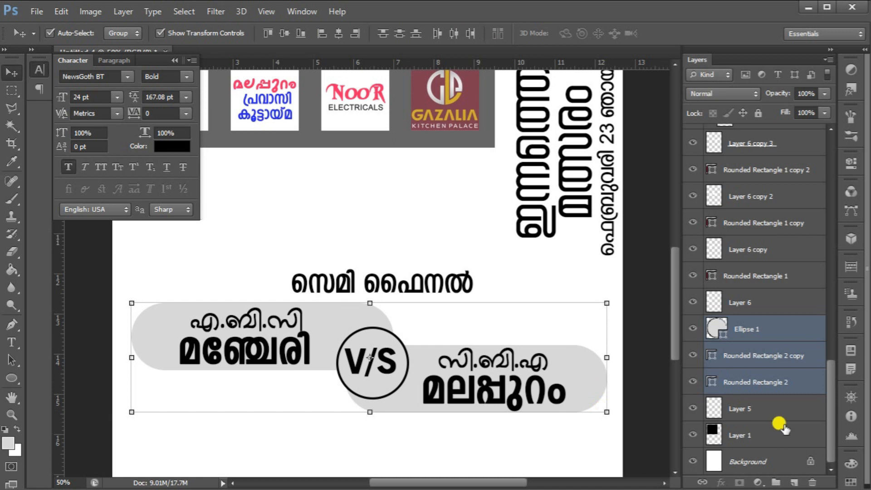
# Add a new layer beneath the match block and fill a rectangular selection around the semi-final section with black
pyautogui.click(763, 415)
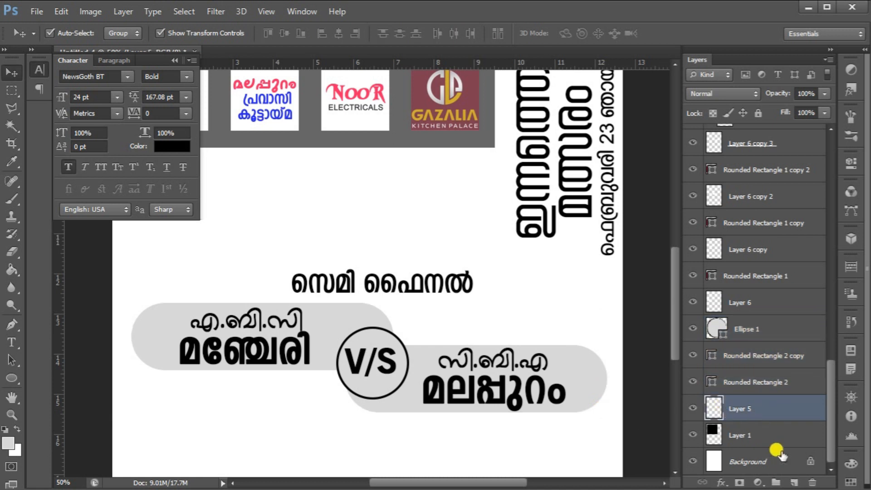
pyautogui.click(793, 482)
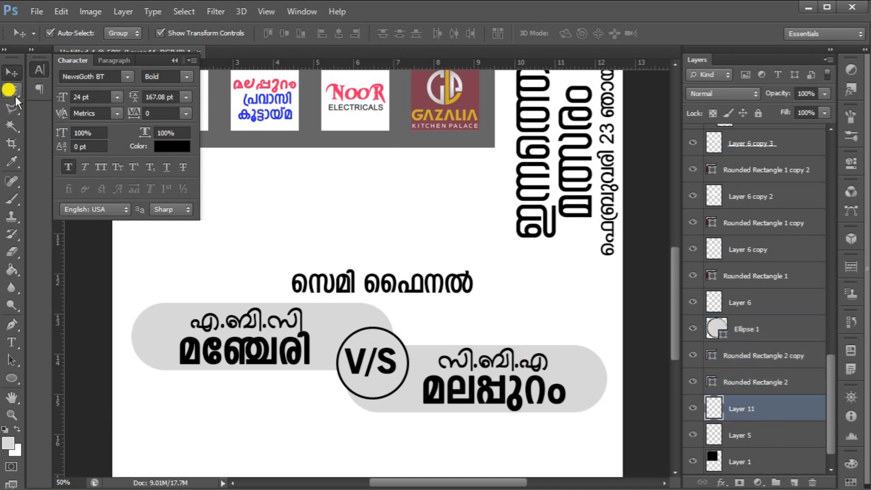
pyautogui.click(15, 96)
pyautogui.click(139, 229)
pyautogui.moveTo(140, 231); pyautogui.dragTo(601, 405)
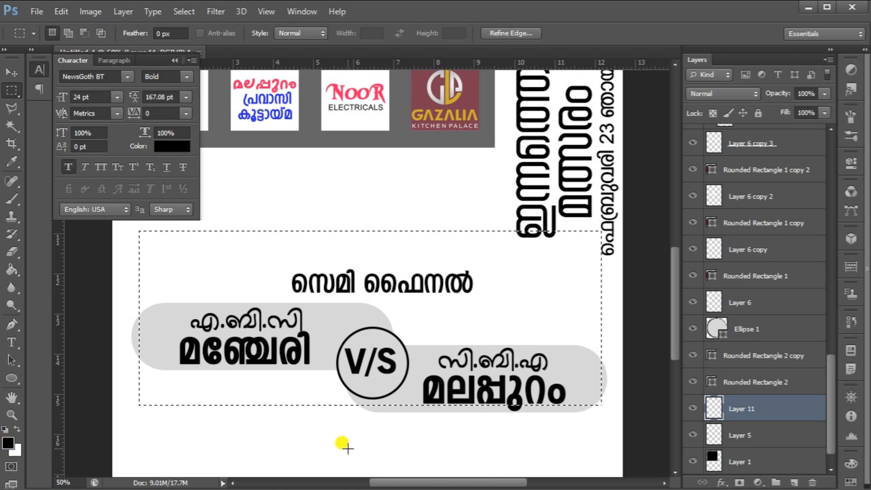
pyautogui.hotkey('alt', 'BackSpace')
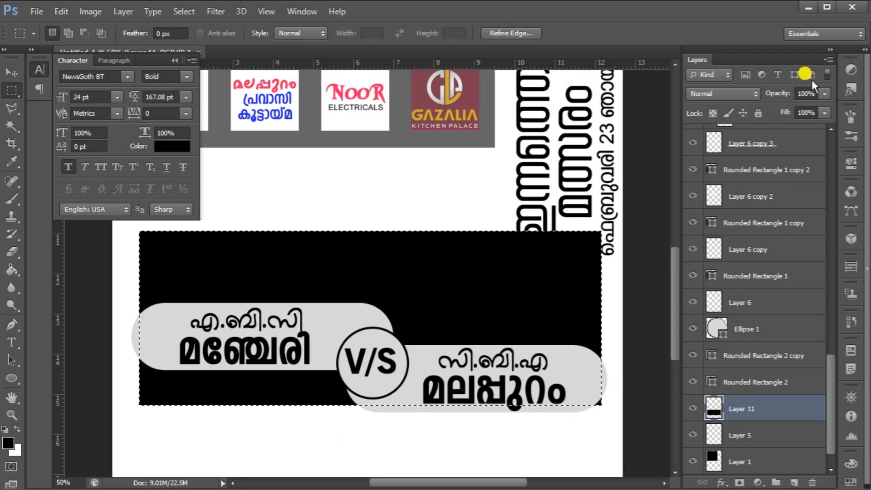
# Deselect and set the black rectangle layer's opacity to 60%
pyautogui.hotkey('ctrl', 'd')
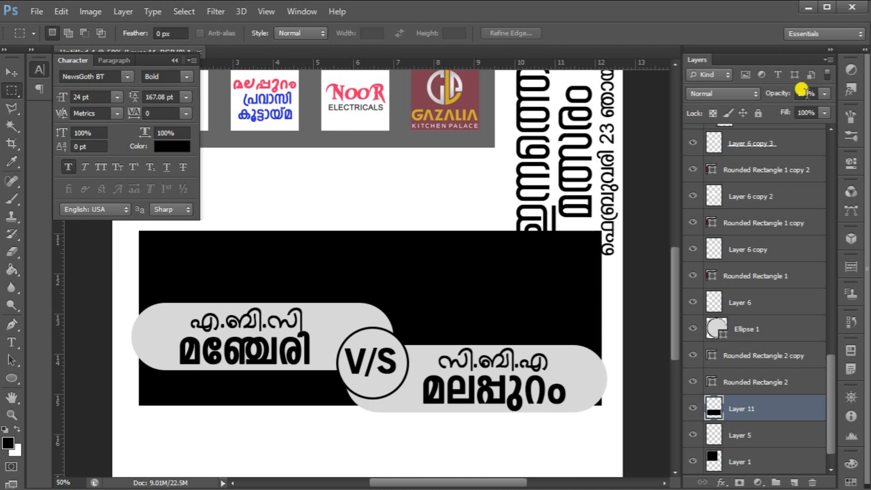
pyautogui.click(804, 94)
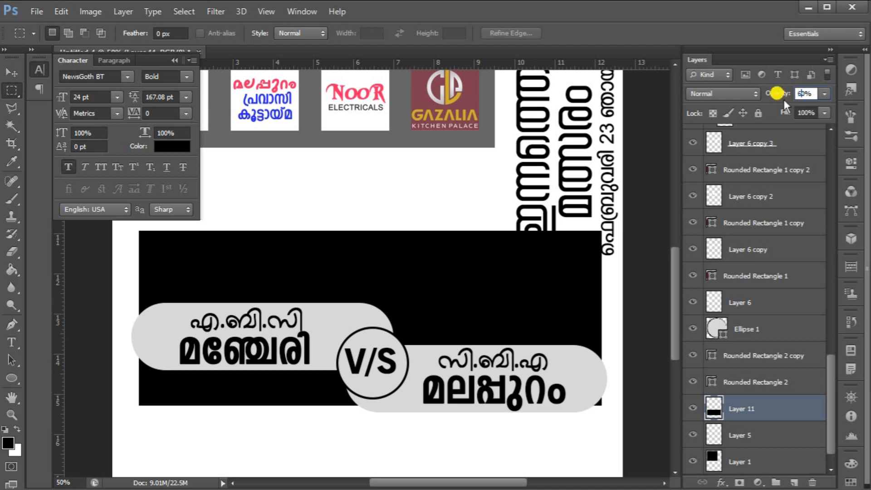
pyautogui.press('Return')
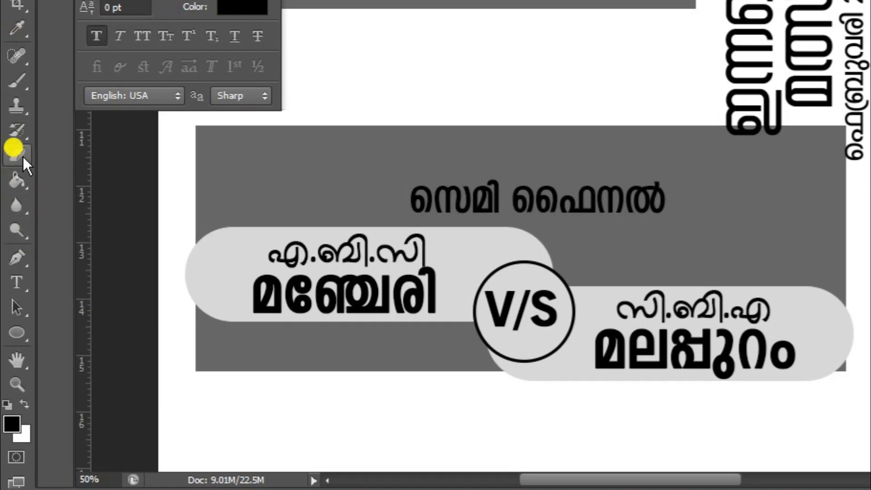
# Resize the semi-transparent rectangle so it frames the സെമി ഫൈനൽ heading and the team boxes
pyautogui.click(23, 156)
pyautogui.click(199, 312)
pyautogui.moveTo(199, 311)
pyautogui.mouseDown()
pyautogui.moveTo(198, 356)
pyautogui.moveTo(322, 357)
pyautogui.moveTo(282, 358)
pyautogui.moveTo(236, 334)
pyautogui.moveTo(428, 328)
pyautogui.moveTo(473, 333)
pyautogui.moveTo(497, 374)
pyautogui.moveTo(350, 381)
pyautogui.mouseUp()
pyautogui.click(14, 68)
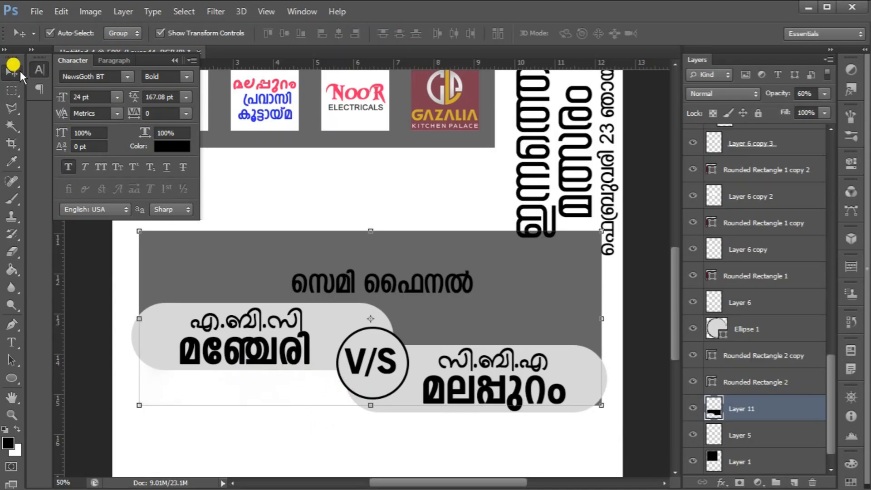
pyautogui.moveTo(139, 313); pyautogui.dragTo(127, 313)
pyautogui.moveTo(606, 320); pyautogui.dragTo(609, 318)
pyautogui.moveTo(369, 404); pyautogui.dragTo(363, 377)
pyautogui.press('Return')
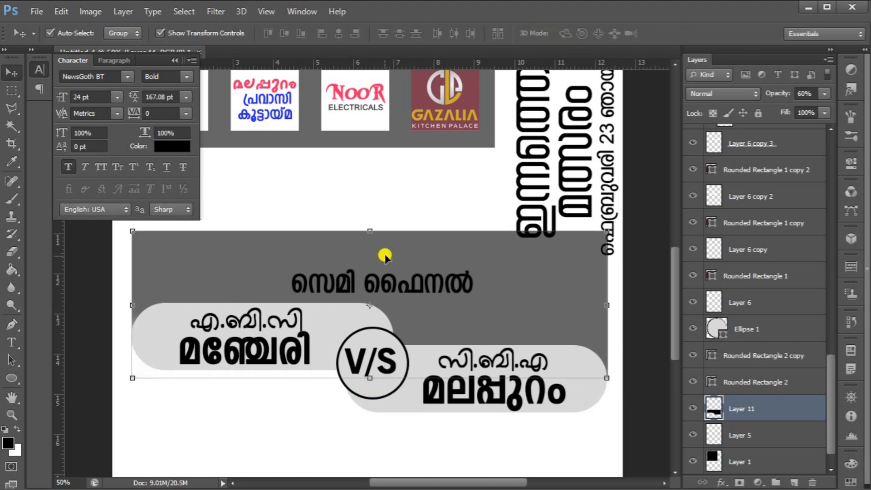
pyautogui.moveTo(367, 233); pyautogui.dragTo(356, 262)
pyautogui.press('Return')
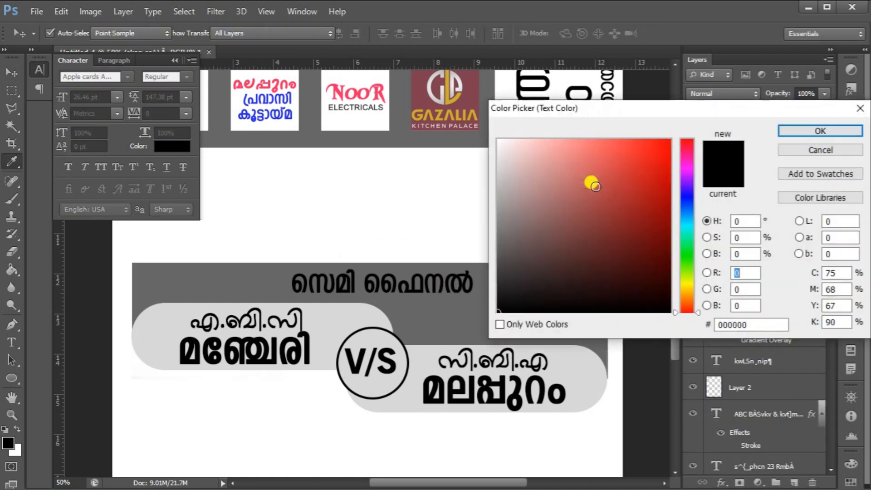
# Colour the സെമി ഫൈനൽ heading white and the മഞ്ചേരി team name blue #030ddb
pyautogui.click(477, 132)
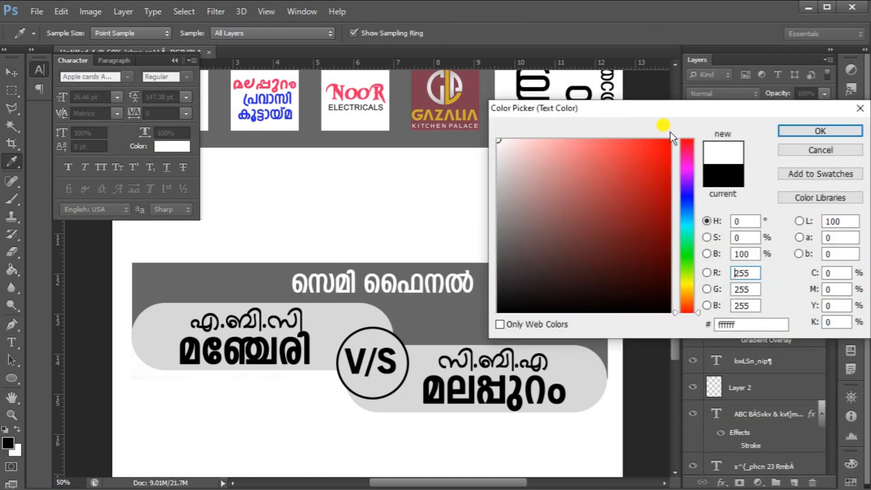
pyautogui.click(794, 131)
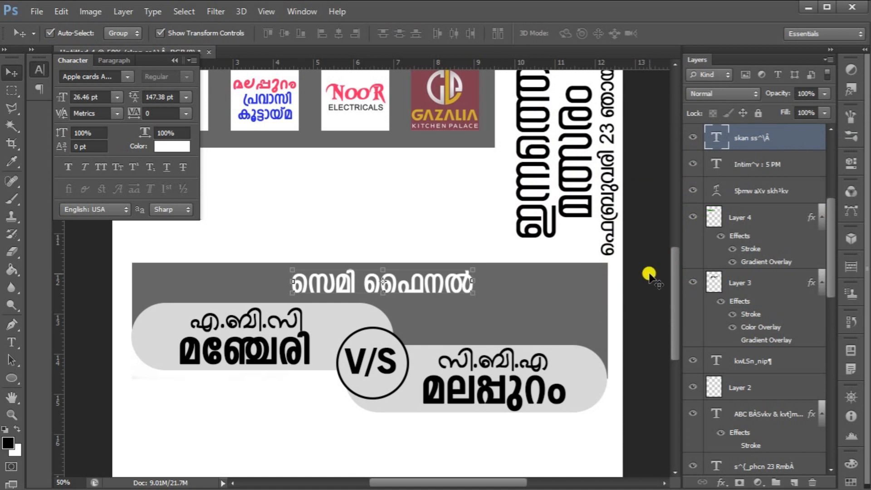
pyautogui.click(216, 349)
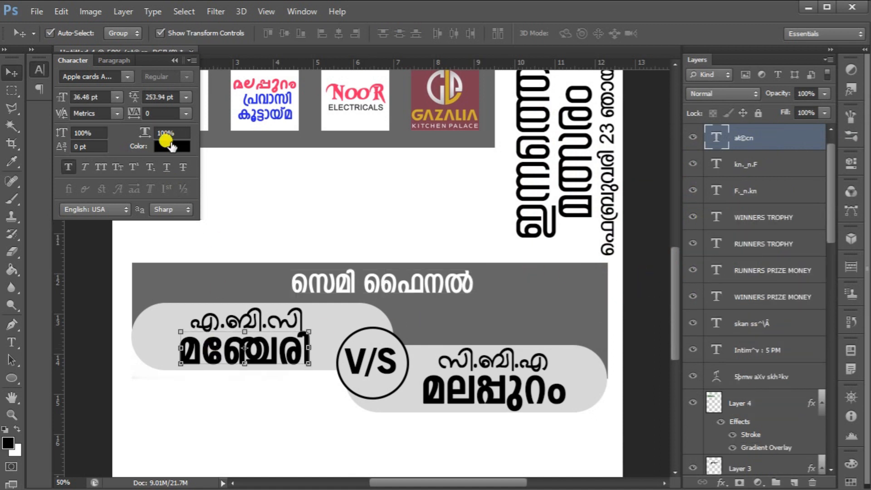
pyautogui.click(172, 146)
pyautogui.moveTo(684, 185); pyautogui.dragTo(687, 197)
pyautogui.click(668, 164)
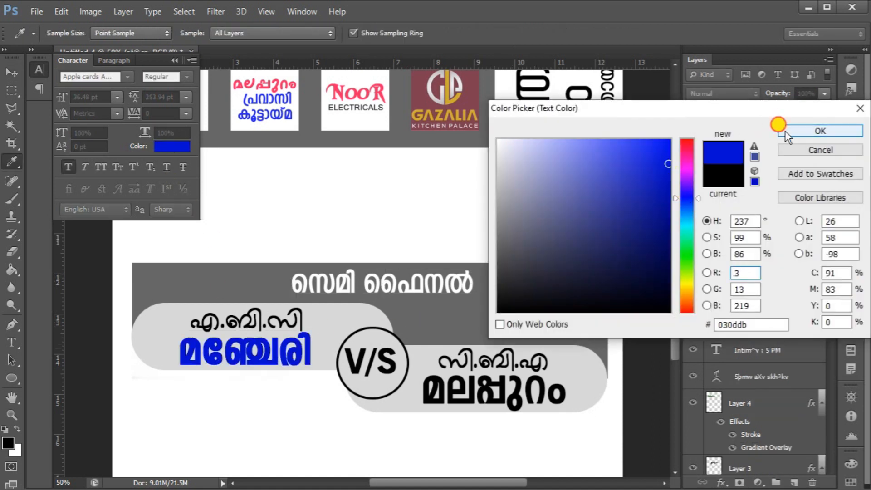
pyautogui.click(785, 131)
# Colour the മലപ്പുറം team name pinkish red
pyautogui.click(544, 385)
pyautogui.click(172, 146)
pyautogui.click(669, 141)
pyautogui.click(688, 149)
pyautogui.click(797, 136)
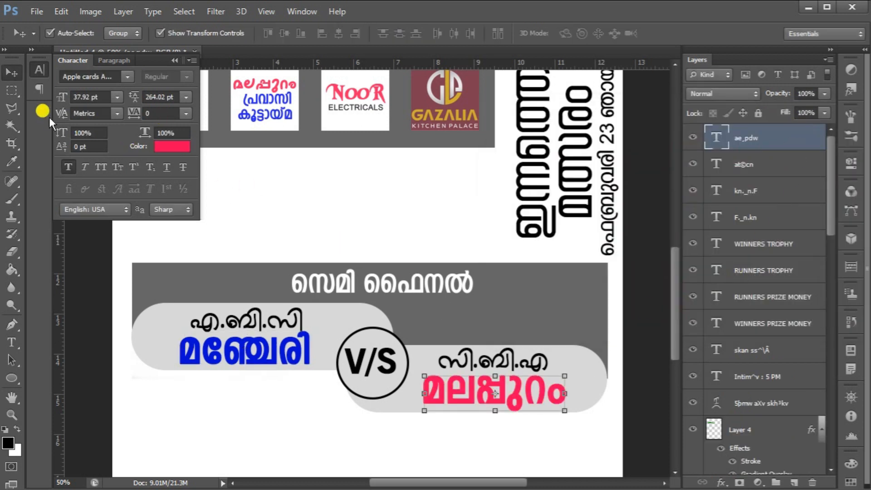
# Place the FT1 football photo onto the poster and scale it to fill the whole canvas
pyautogui.scroll(-1, 417, 299)
pyautogui.scroll(-2, 417, 297)
pyautogui.scroll(6, 417, 297)
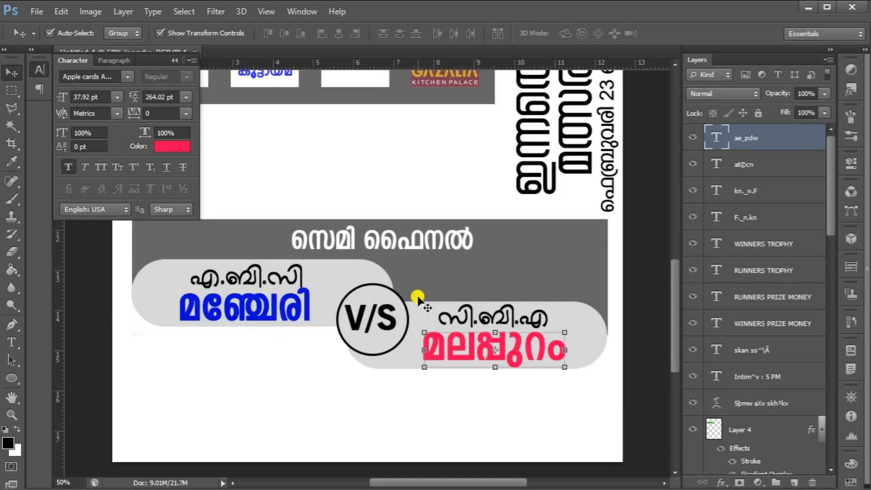
pyautogui.scroll(1, 417, 298)
pyautogui.scroll(-3, 417, 297)
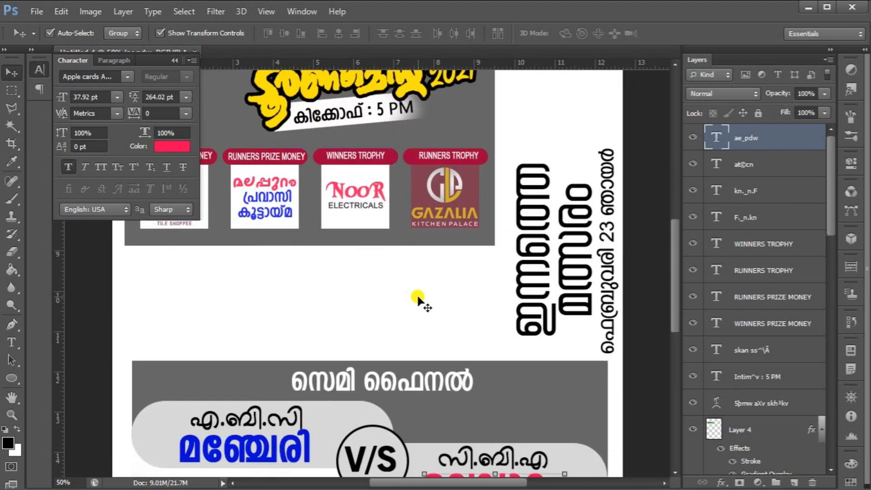
pyautogui.scroll(-2, 417, 297)
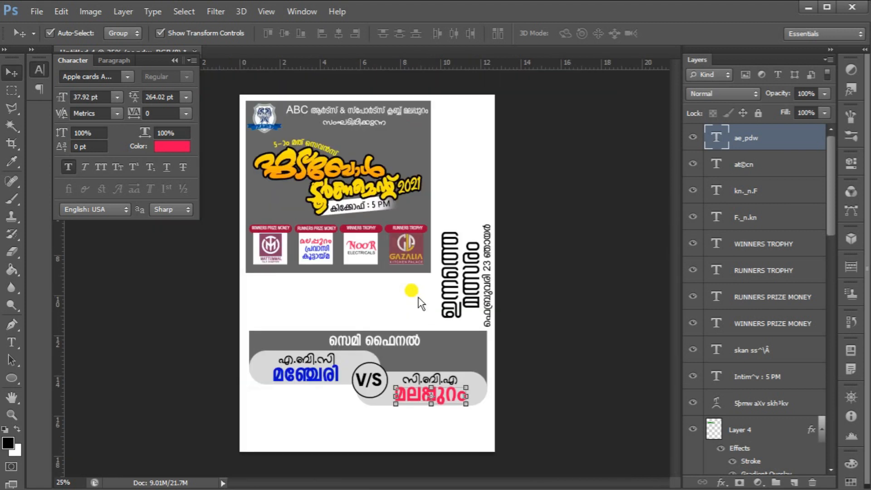
pyautogui.hotkey('ctrl', 'o')
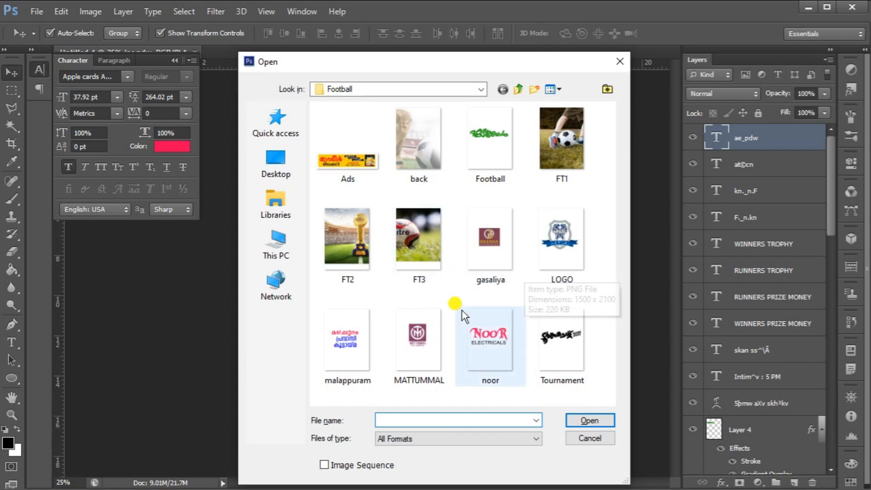
pyautogui.press('Escape')
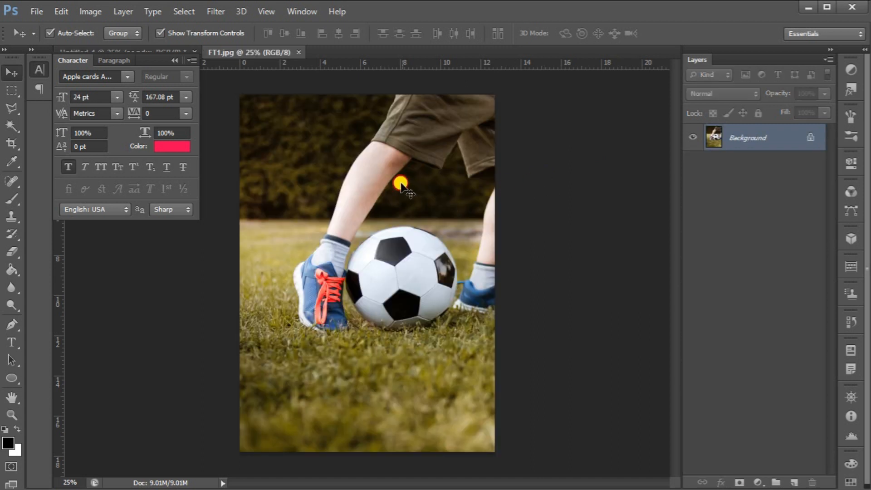
pyautogui.moveTo(398, 179)
pyautogui.mouseDown()
pyautogui.moveTo(187, 52)
pyautogui.moveTo(417, 291)
pyautogui.moveTo(404, 179)
pyautogui.moveTo(396, 179)
pyautogui.moveTo(401, 186)
pyautogui.mouseUp()
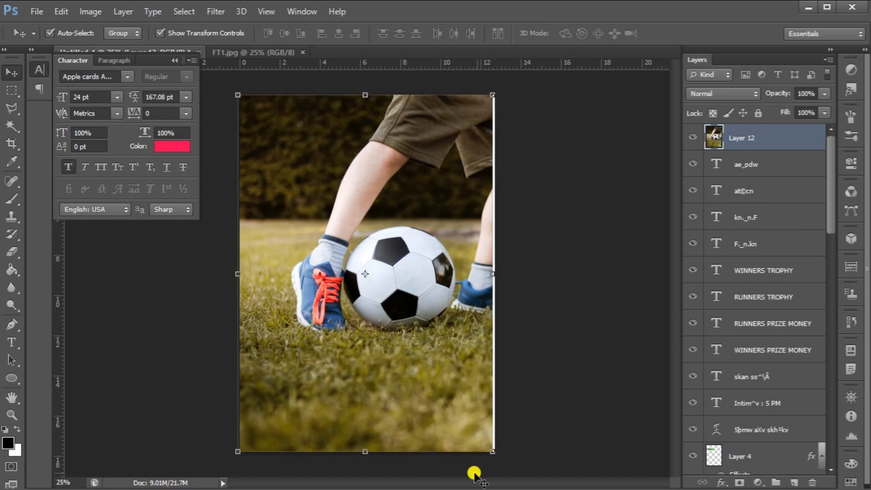
pyautogui.moveTo(491, 449)
pyautogui.mouseDown()
pyautogui.moveTo(496, 453)
pyautogui.moveTo(486, 447)
pyautogui.mouseUp()
pyautogui.press('Return')
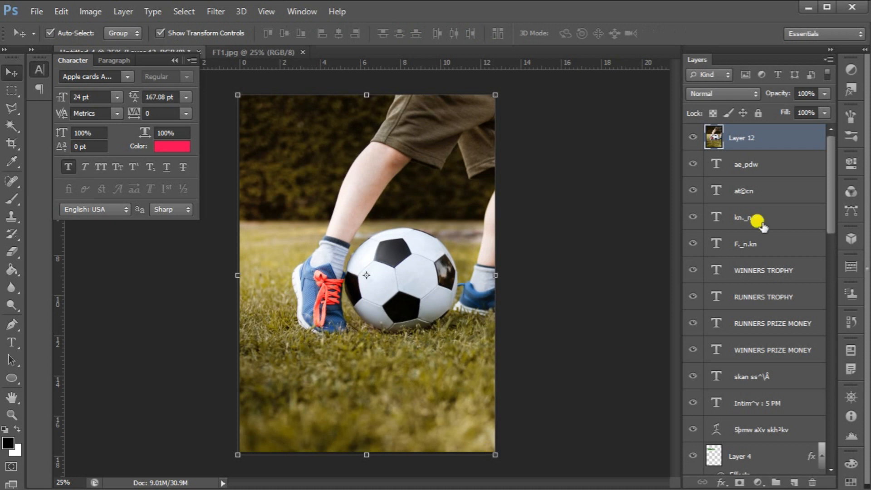
# Move the football photo layer down the stack to sit just above the Background
pyautogui.moveTo(799, 144); pyautogui.dragTo(793, 447)
pyautogui.scroll(-13, 794, 447)
pyautogui.scroll(2, 794, 445)
pyautogui.scroll(-7, 781, 427)
pyautogui.moveTo(780, 138); pyautogui.dragTo(768, 426)
pyautogui.scroll(-3, 781, 427)
pyautogui.scroll(-9, 768, 427)
pyautogui.moveTo(785, 175); pyautogui.dragTo(771, 435)
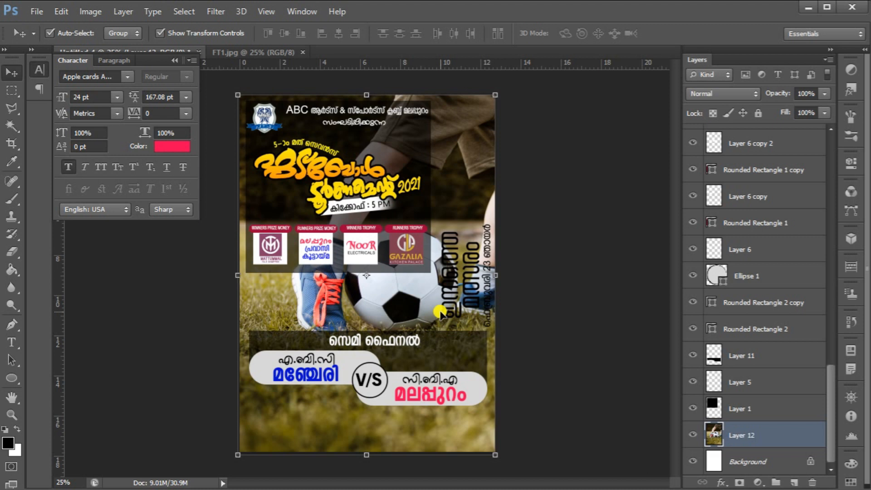
# Colour the vertical title text white
pyautogui.click(470, 294)
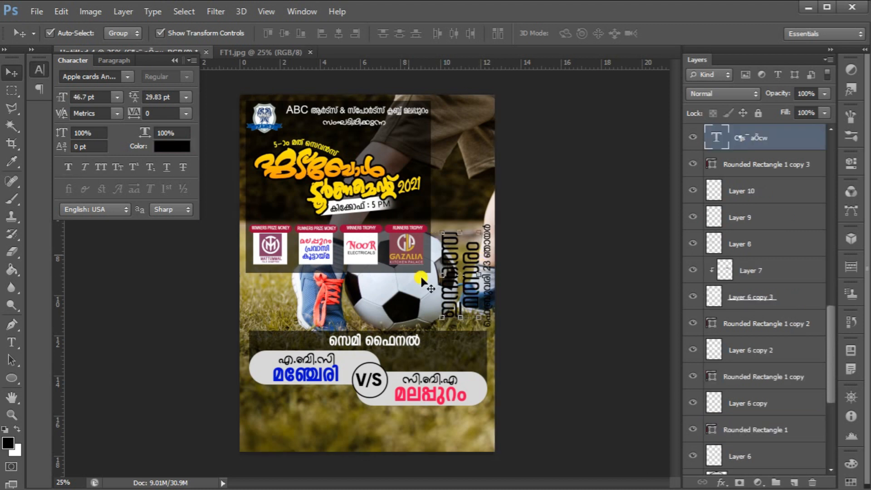
pyautogui.click(183, 151)
pyautogui.moveTo(599, 218); pyautogui.dragTo(498, 139)
pyautogui.click(791, 134)
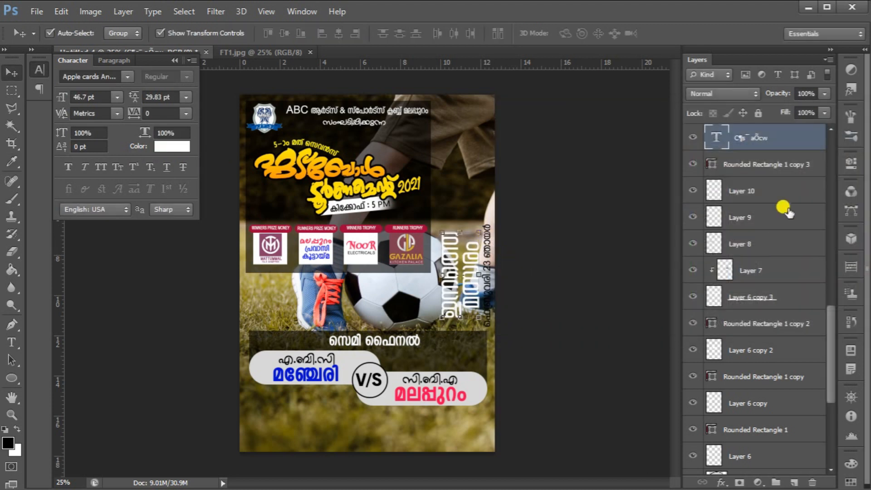
# Colour the vertical date line white
pyautogui.scroll(3, 792, 169)
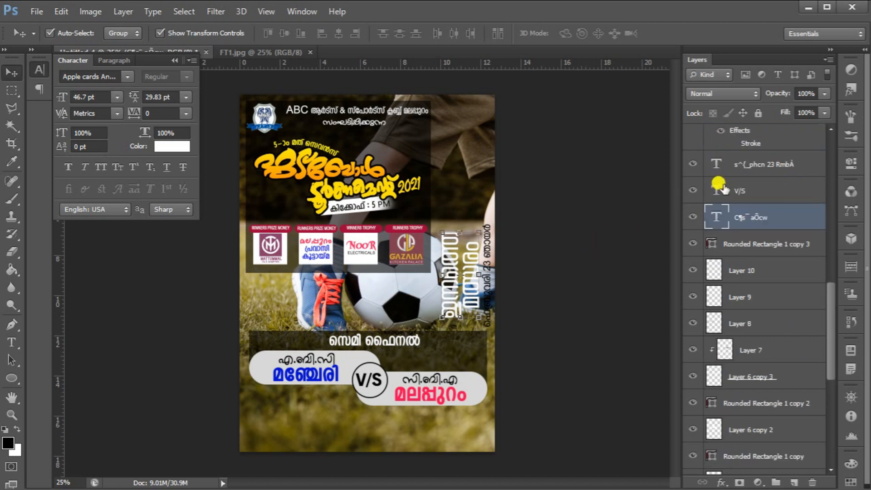
pyautogui.click(790, 168)
pyautogui.click(176, 146)
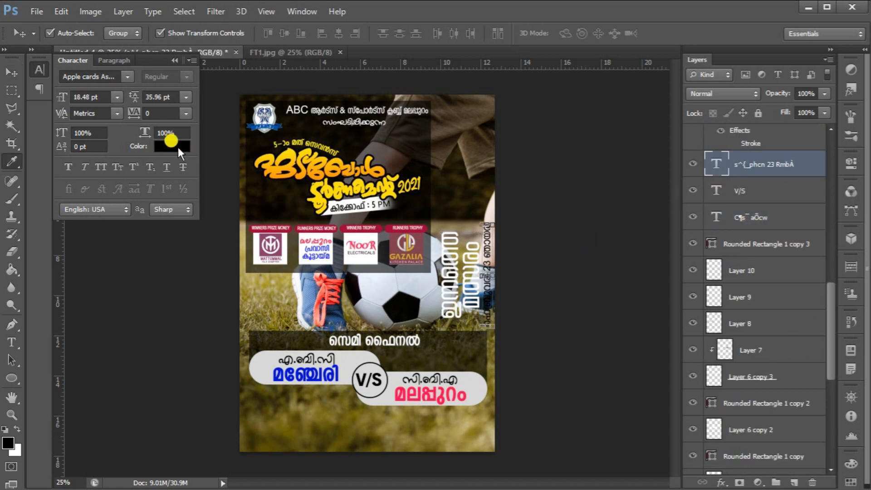
pyautogui.moveTo(520, 191); pyautogui.dragTo(484, 125)
pyautogui.click(812, 130)
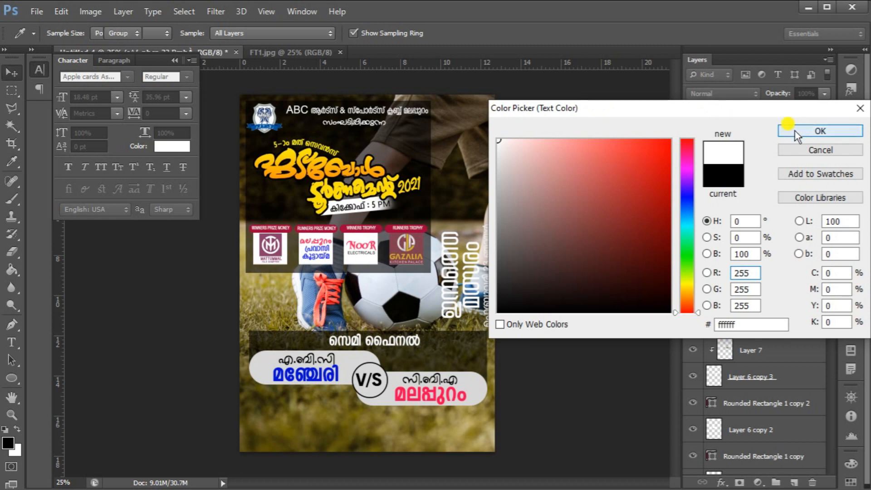
# Select the vertical title together with the date line and move them slightly upward
pyautogui.keyDown('ctrl'); pyautogui.click(794, 222); pyautogui.keyUp('ctrl')
pyautogui.moveTo(473, 258); pyautogui.dragTo(473, 238)
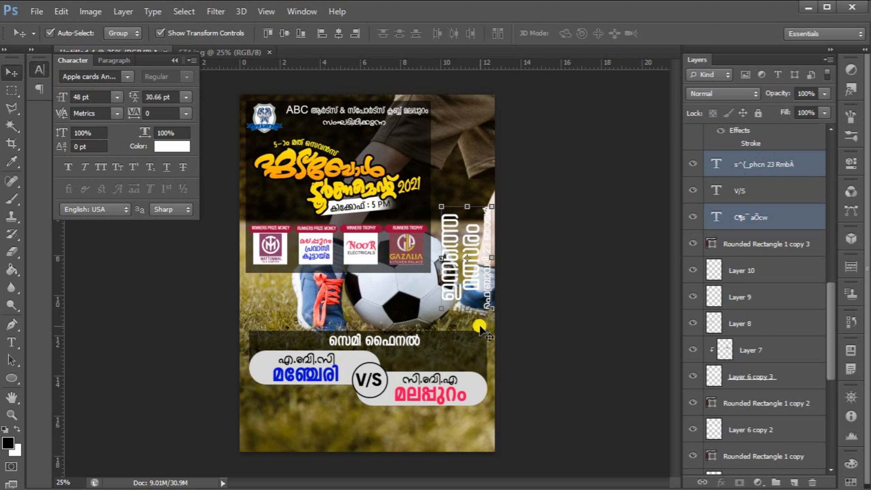
# Open the Ads image and place it as a banner across the bottom of the poster
pyautogui.hotkey('ctrl', 'o')
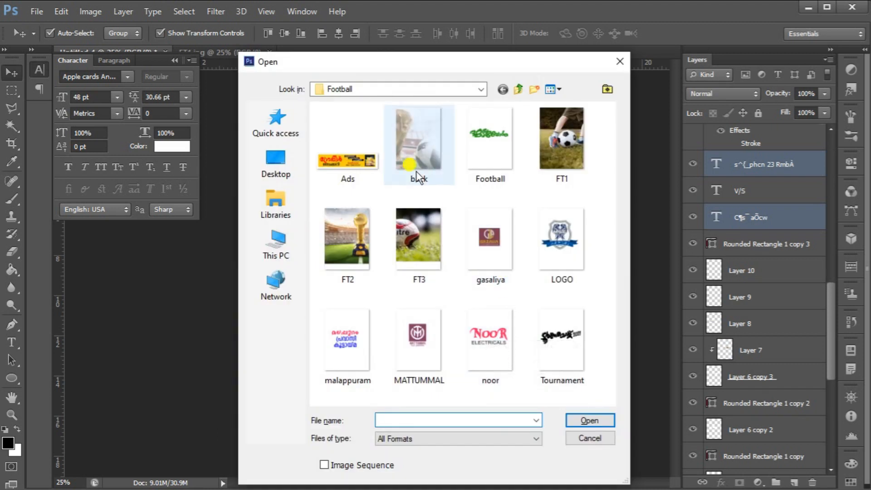
pyautogui.doubleClick(364, 170)
pyautogui.moveTo(428, 241); pyautogui.dragTo(400, 406)
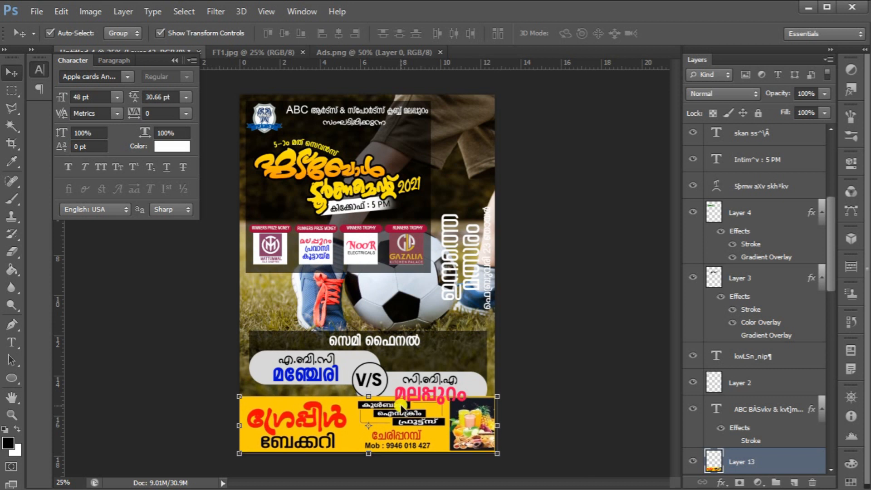
# Select the semi-final section's text, circle and rounded-rectangle layers together and move the whole section slightly upward
pyautogui.scroll(2, 401, 405)
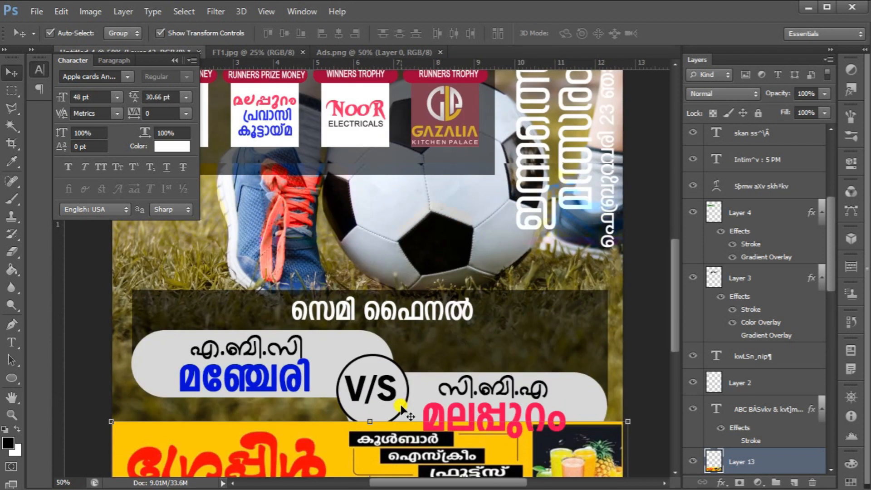
pyautogui.scroll(1, 467, 350)
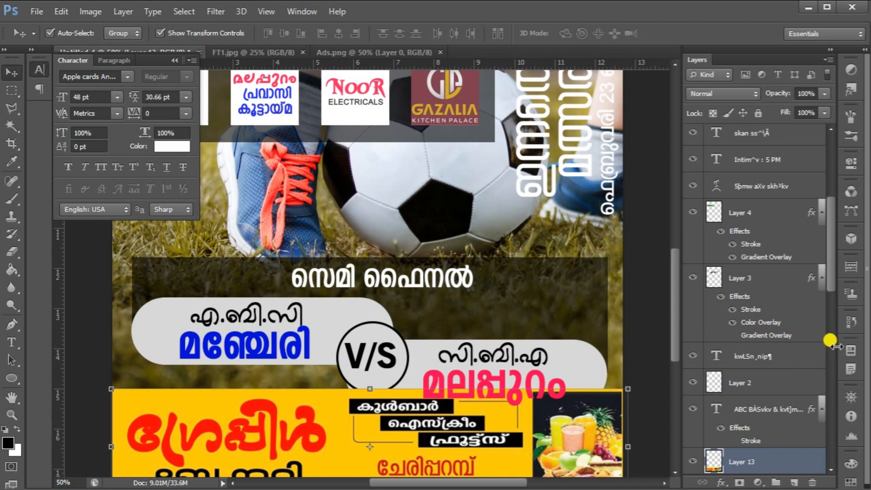
pyautogui.click(500, 357)
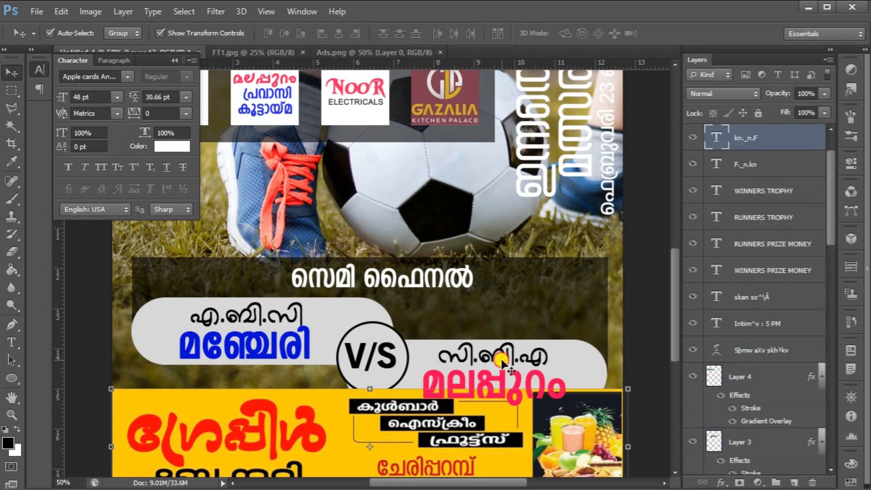
pyautogui.keyDown('shift'); pyautogui.click(762, 169); pyautogui.keyUp('shift')
pyautogui.scroll(2, 762, 186)
pyautogui.keyDown('shift'); pyautogui.click(762, 169); pyautogui.keyUp('shift')
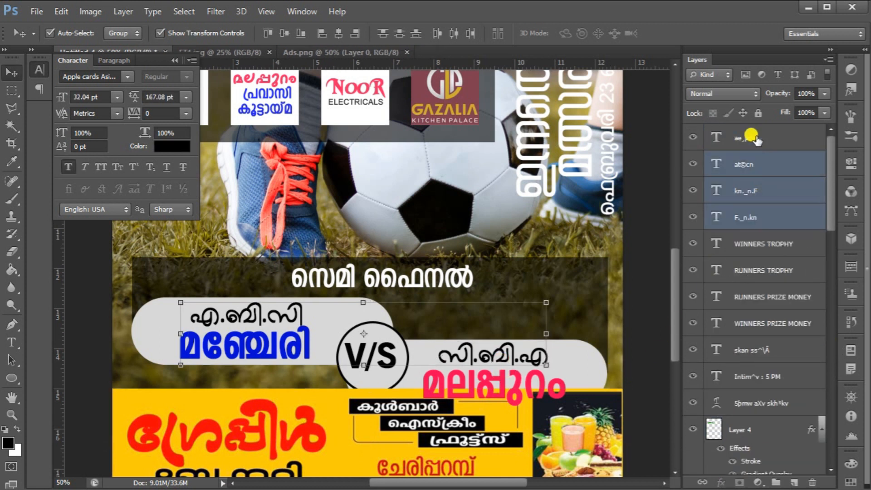
pyautogui.keyDown('shift'); pyautogui.click(750, 134); pyautogui.keyUp('shift')
pyautogui.scroll(-4, 762, 299)
pyautogui.scroll(-6, 762, 299)
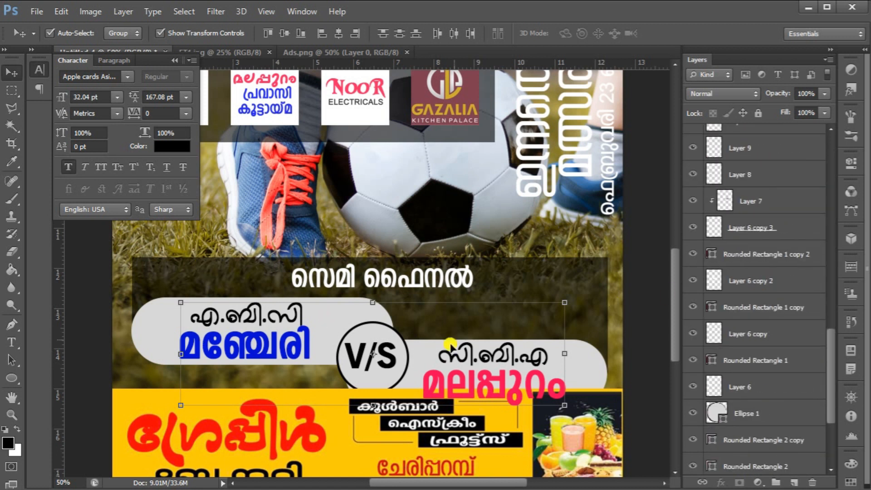
pyautogui.scroll(-3, 790, 281)
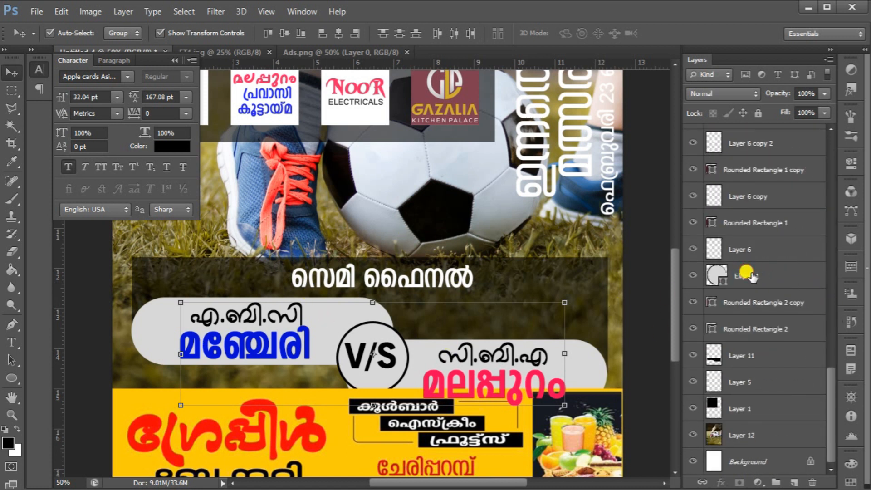
pyautogui.keyDown('shift'); pyautogui.click(746, 275); pyautogui.keyUp('shift')
pyautogui.keyDown('shift'); pyautogui.click(760, 303); pyautogui.keyUp('shift')
pyautogui.keyDown('shift'); pyautogui.click(764, 328); pyautogui.keyUp('shift')
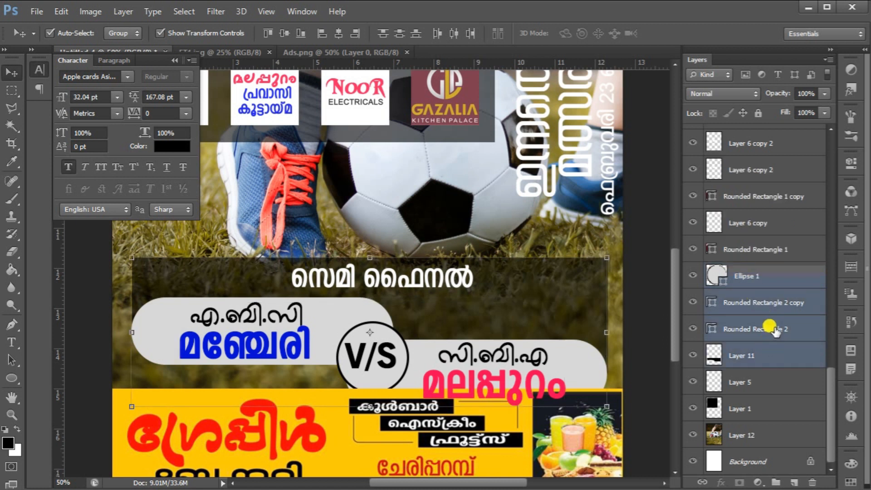
pyautogui.scroll(4, 775, 331)
pyautogui.scroll(3, 775, 331)
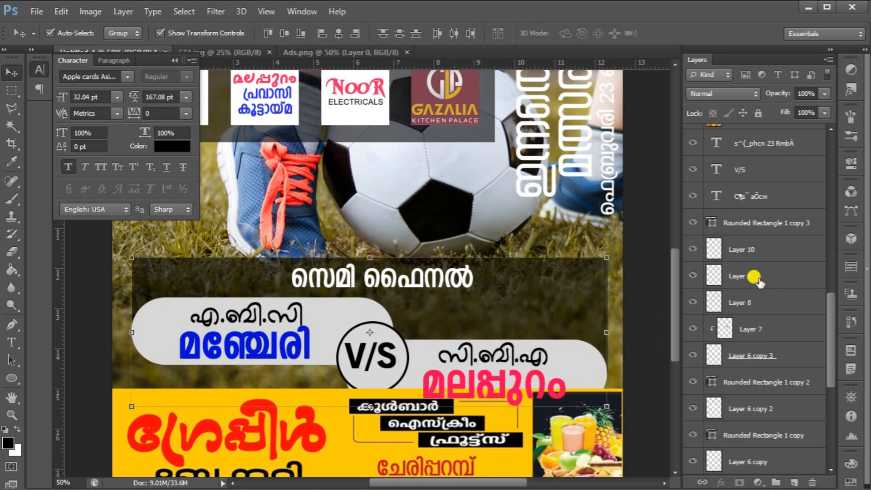
pyautogui.click(737, 170)
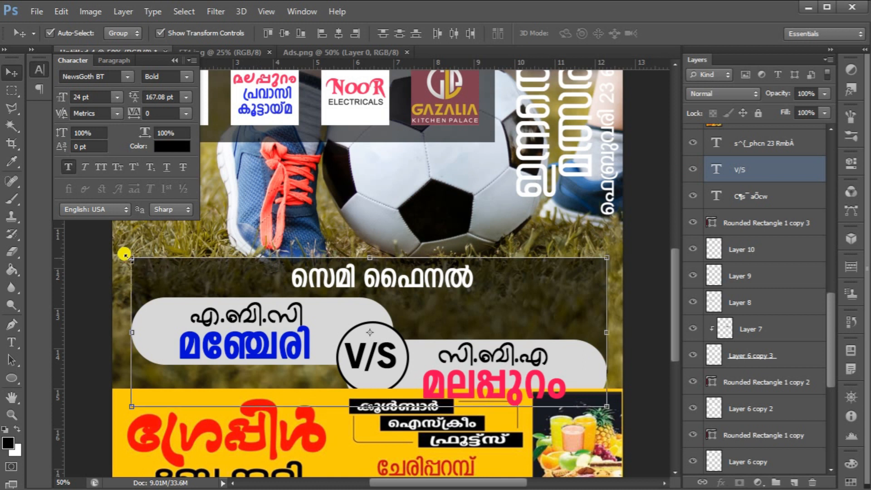
pyautogui.hotkey('ctrl', 't')
pyautogui.moveTo(231, 287); pyautogui.dragTo(224, 263)
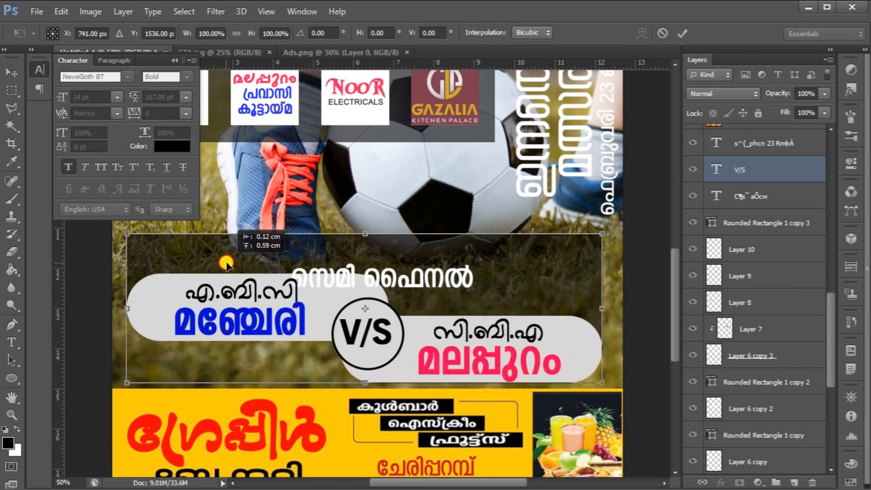
pyautogui.press('Return')
# Move the semi-final heading text slightly upward
pyautogui.scroll(5, 680, 383)
pyautogui.click(767, 196)
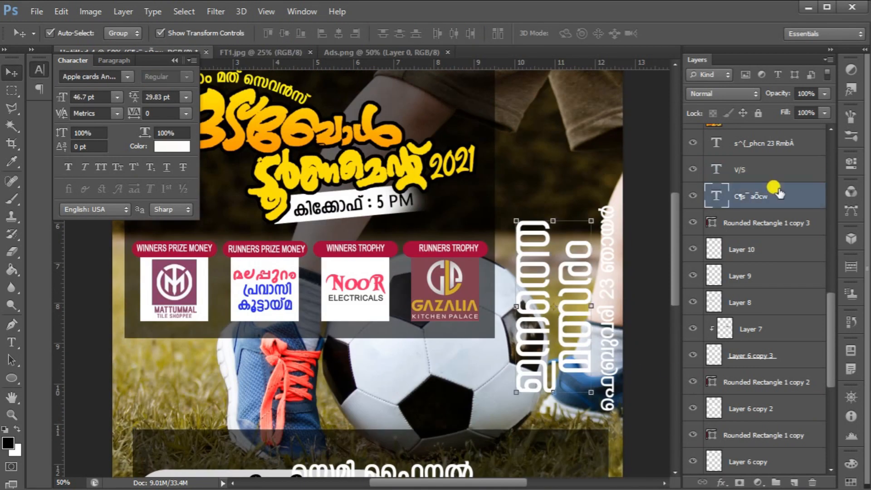
pyautogui.scroll(1, 766, 191)
pyautogui.keyDown('ctrl'); pyautogui.click(764, 169); pyautogui.keyUp('ctrl')
pyautogui.hotkey('ctrl', '-')
pyautogui.hotkey('ctrl', '-')
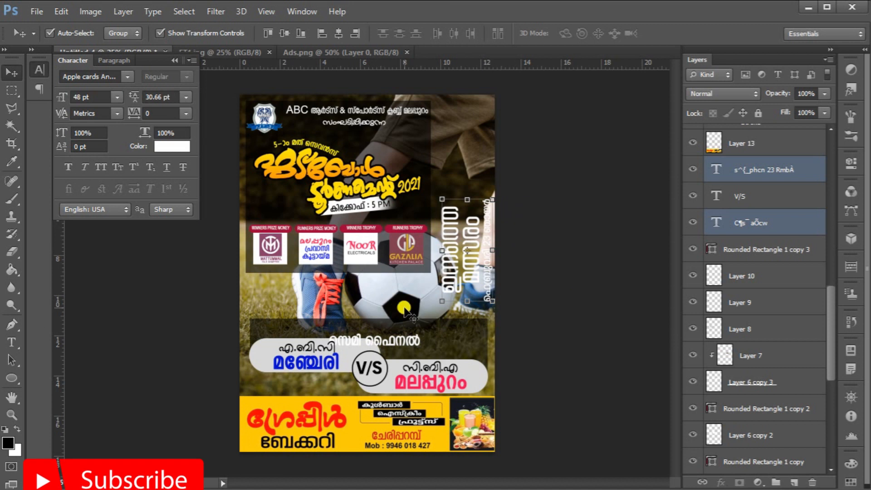
pyautogui.click(399, 339)
pyautogui.moveTo(399, 342)
pyautogui.mouseDown()
pyautogui.moveTo(398, 320)
pyautogui.moveTo(397, 329)
pyautogui.mouseUp()
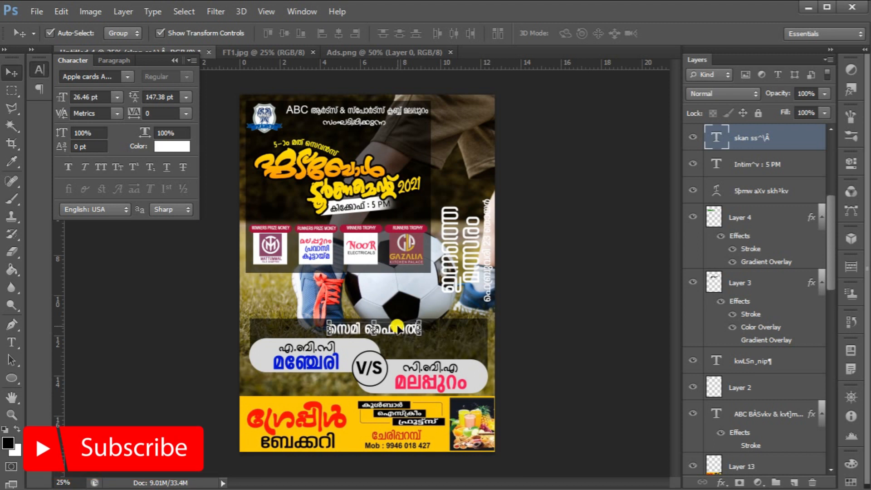
# Add a new layer above the football photo and paint a large 1100 px soft black brush stroke across the poster's upper area
pyautogui.click(471, 270)
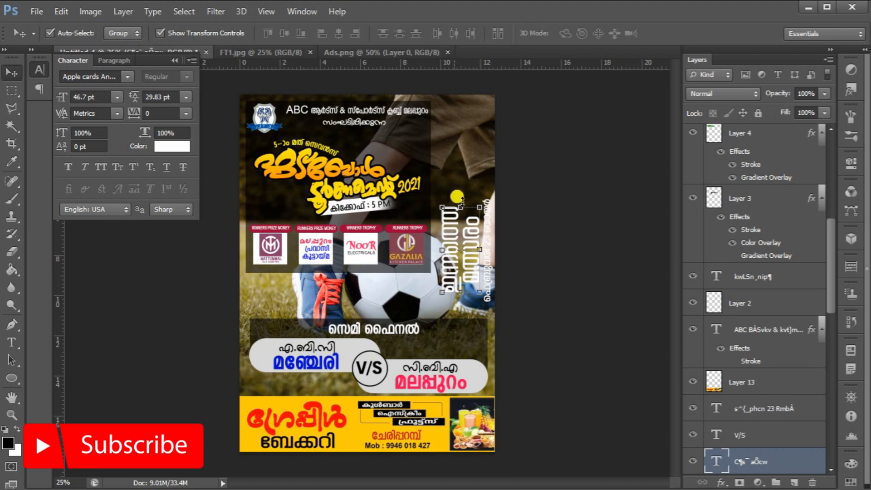
pyautogui.click(13, 198)
pyautogui.click(66, 40)
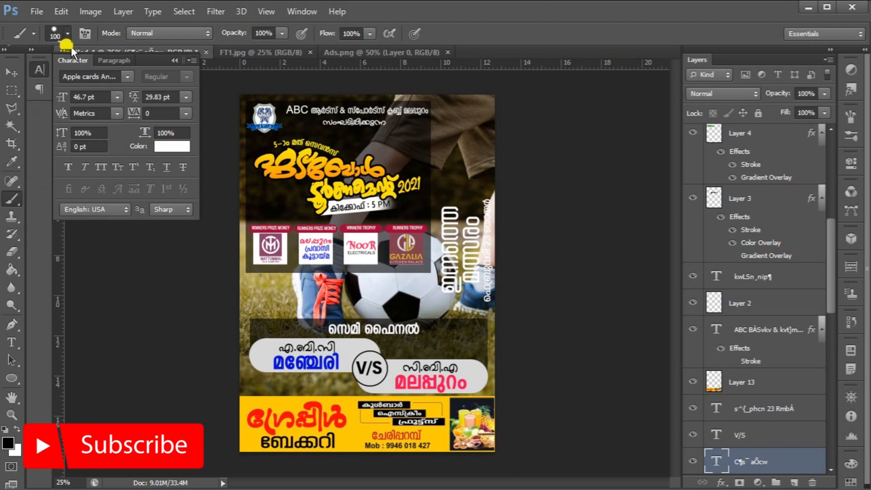
pyautogui.click(67, 36)
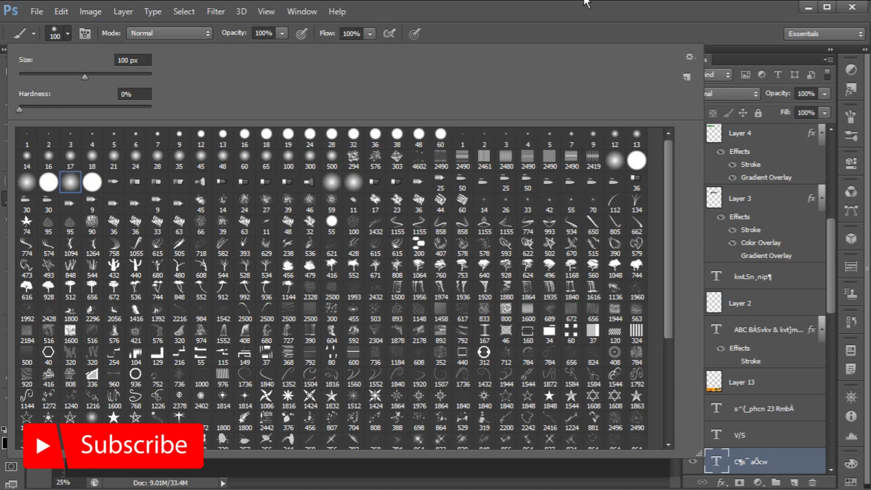
pyautogui.click(574, 9)
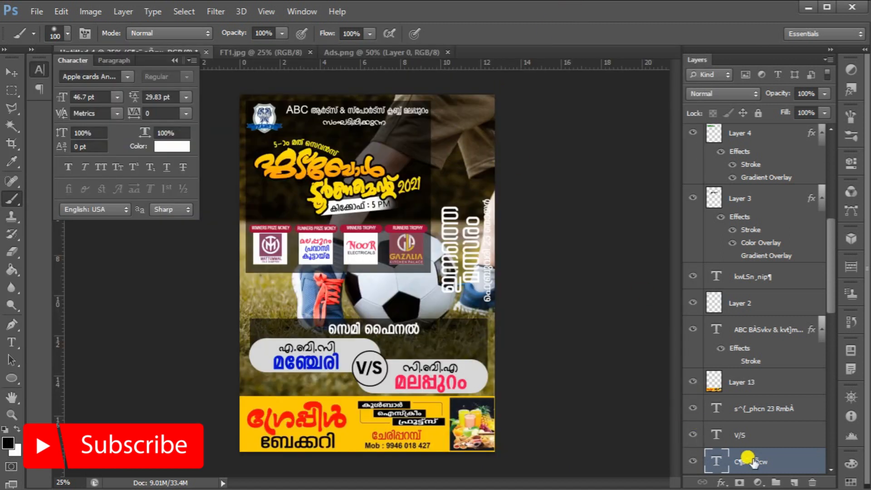
pyautogui.scroll(-10, 753, 456)
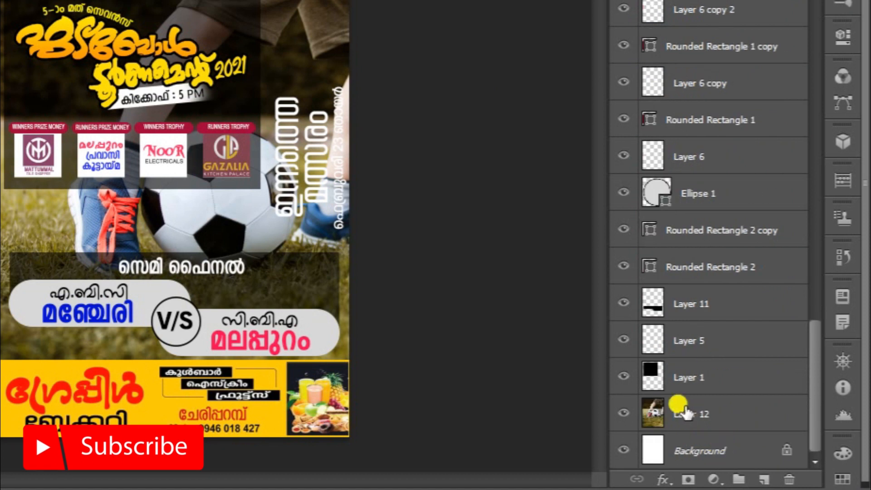
pyautogui.click(679, 409)
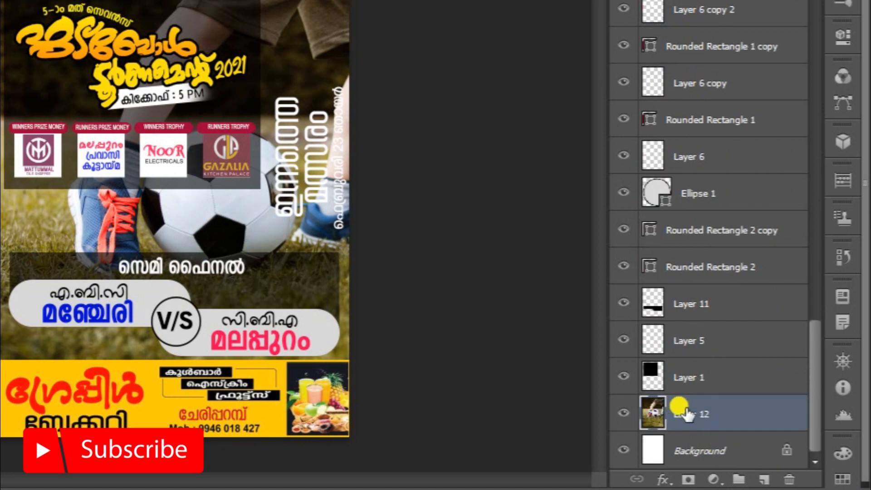
pyautogui.click(766, 479)
pyautogui.press(']')
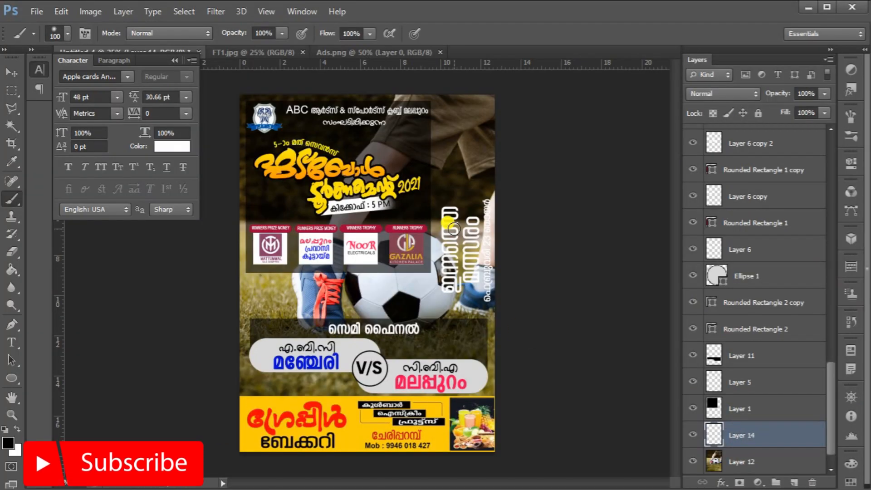
pyautogui.press(']')
pyautogui.press(']')
pyautogui.press(']')
pyautogui.press(']')
pyautogui.press(']')
pyautogui.press(']')
pyautogui.press(']')
pyautogui.press(']')
pyautogui.press(']')
pyautogui.press(']')
pyautogui.press(']')
pyautogui.press(']')
pyautogui.press(']')
pyautogui.press(']')
pyautogui.moveTo(549, 138)
pyautogui.mouseDown()
pyautogui.moveTo(548, 400)
pyautogui.moveTo(513, 471)
pyautogui.moveTo(521, 151)
pyautogui.mouseUp()
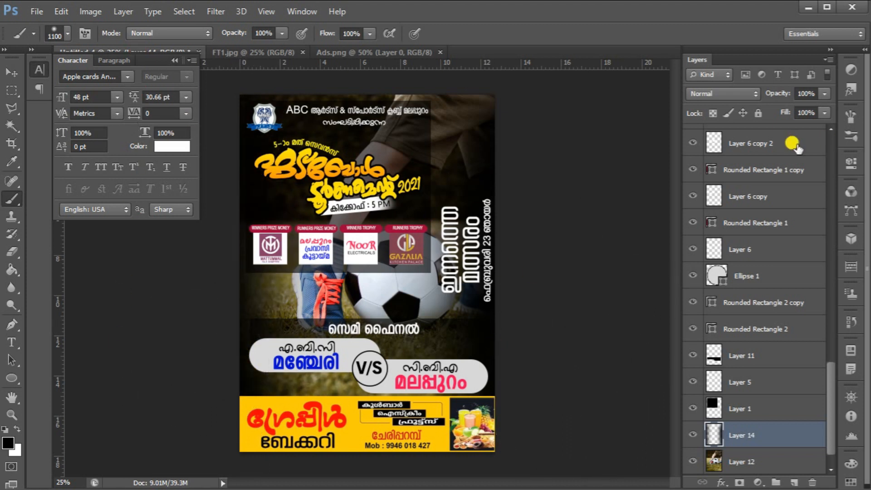
# Set the painted layer's opacity to 71%
pyautogui.click(824, 94)
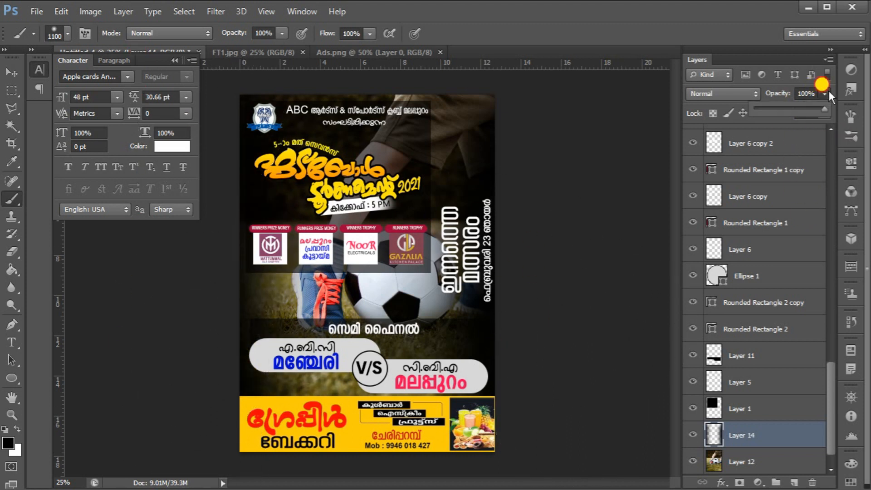
pyautogui.click(789, 107)
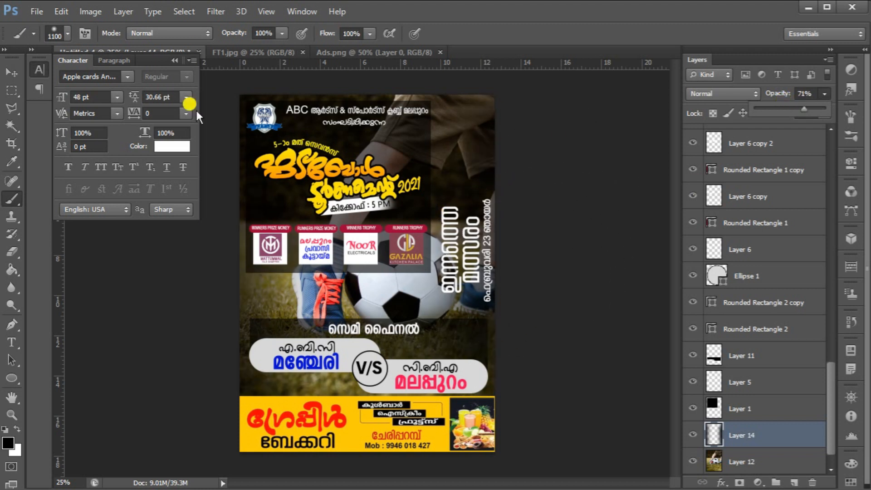
# Open the FT2 trophy image and bring it into the poster as a new layer
pyautogui.click(11, 72)
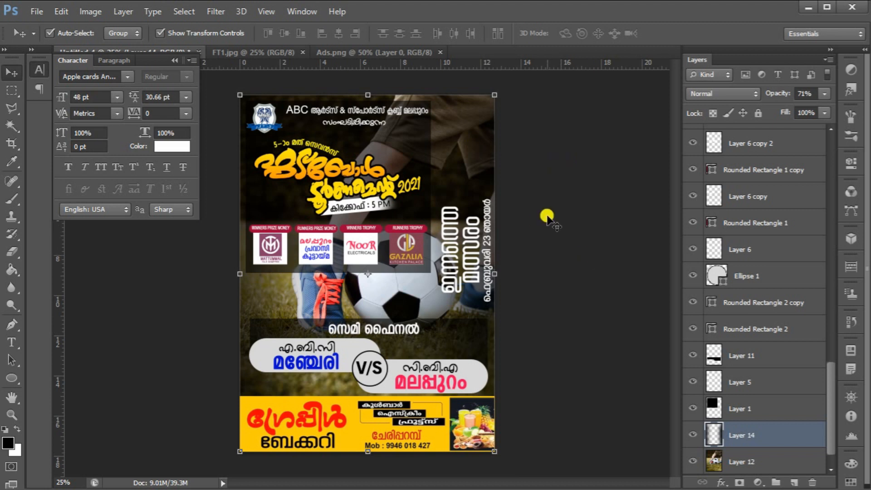
pyautogui.hotkey('ctrl', 'o')
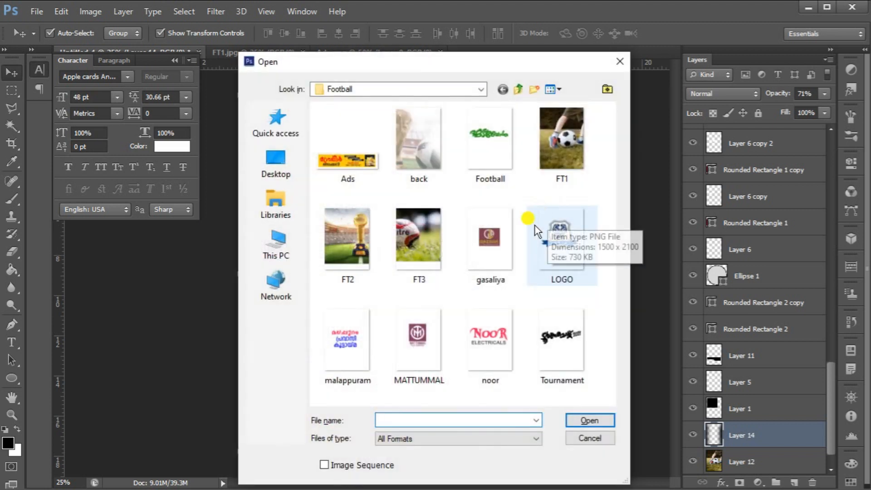
pyautogui.click(356, 247)
pyautogui.doubleClick(356, 247)
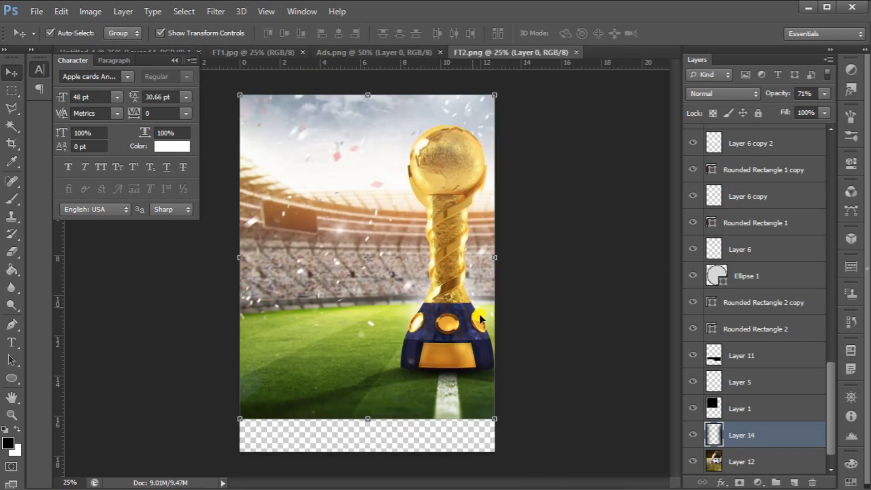
pyautogui.moveTo(425, 280); pyautogui.dragTo(388, 183)
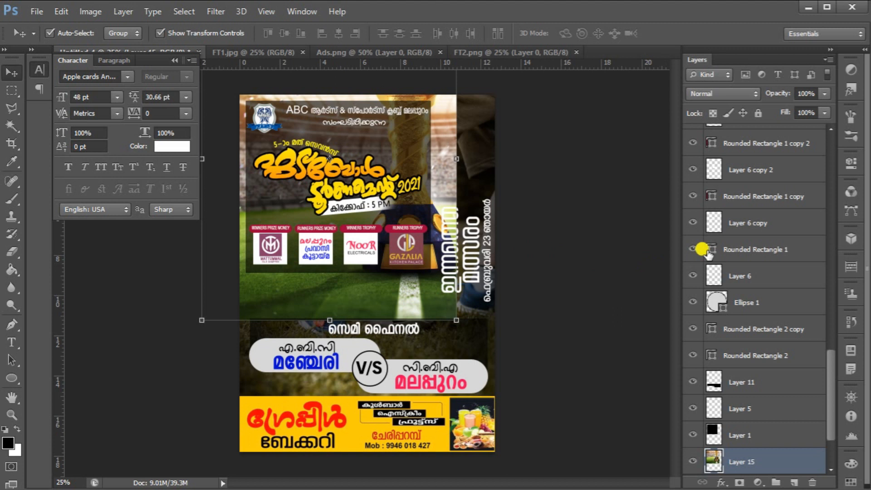
# Place the trophy layer just above the football photo layer and move the trophy image down within the poster
pyautogui.scroll(-3, 773, 272)
pyautogui.moveTo(772, 383); pyautogui.dragTo(750, 411)
pyautogui.moveTo(352, 298); pyautogui.dragTo(394, 386)
# Scale the trophy image slightly so it reaches the poster's lower right edge
pyautogui.hotkey('ctrl', 't')
pyautogui.moveTo(491, 411); pyautogui.dragTo(495, 417)
pyautogui.press('Return')
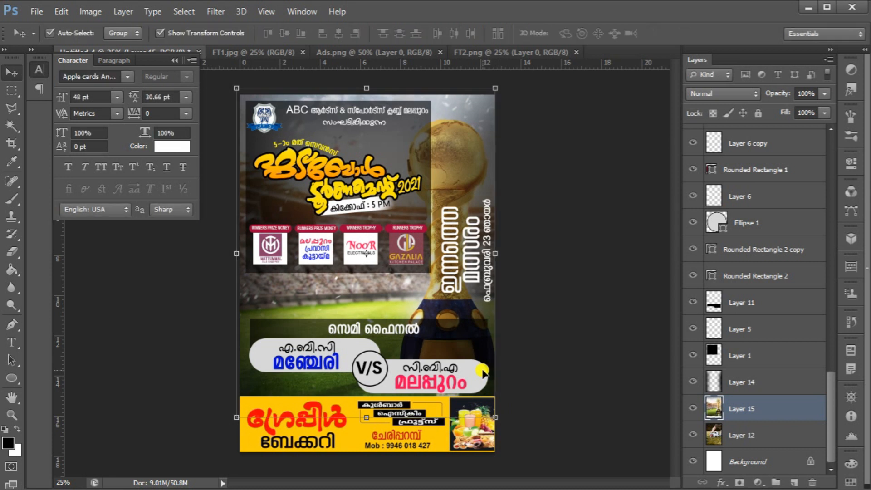